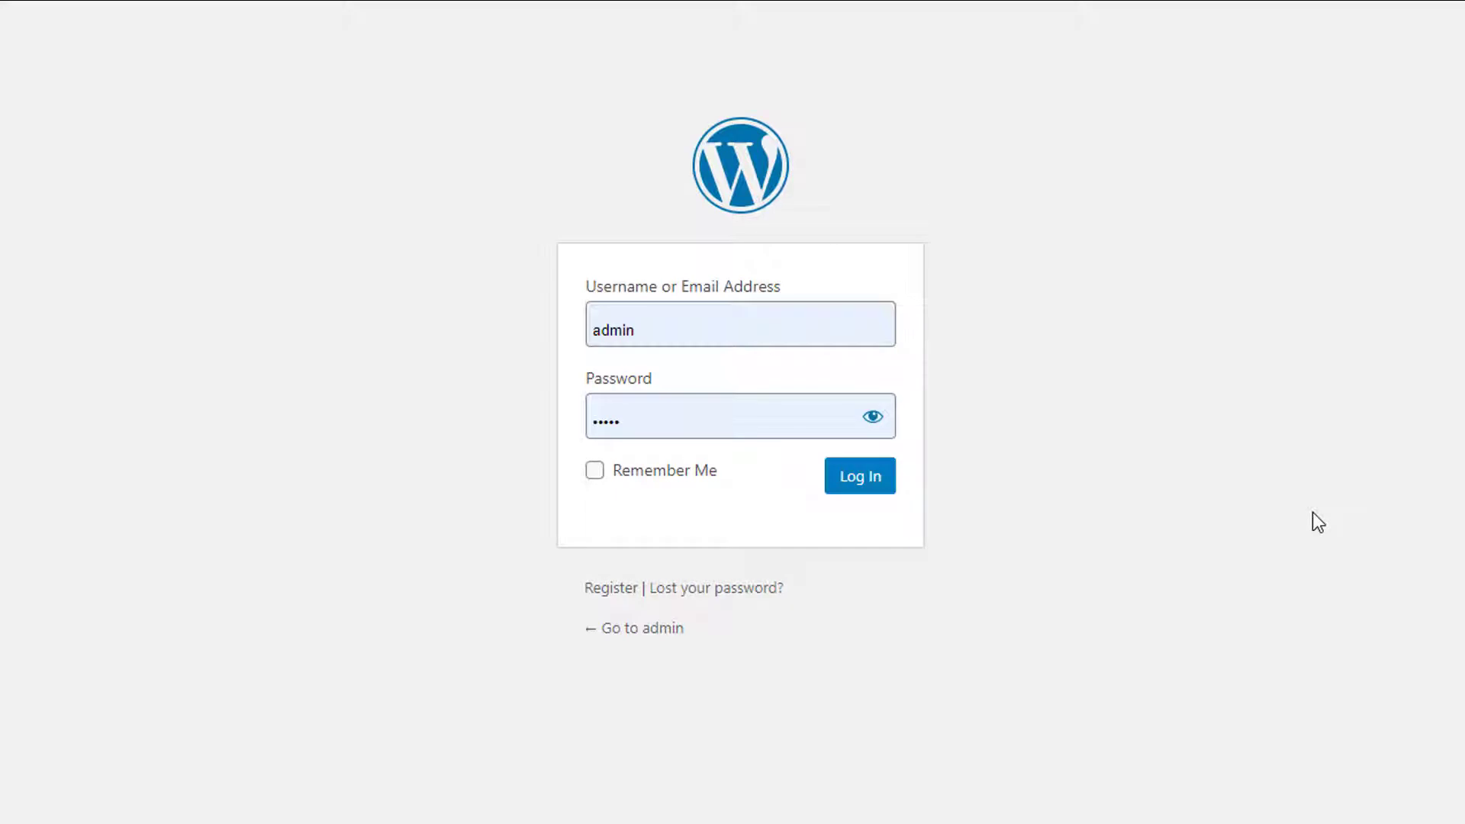
Log in to the WordPress admin with the pre-filled credentials.
click(863, 481)
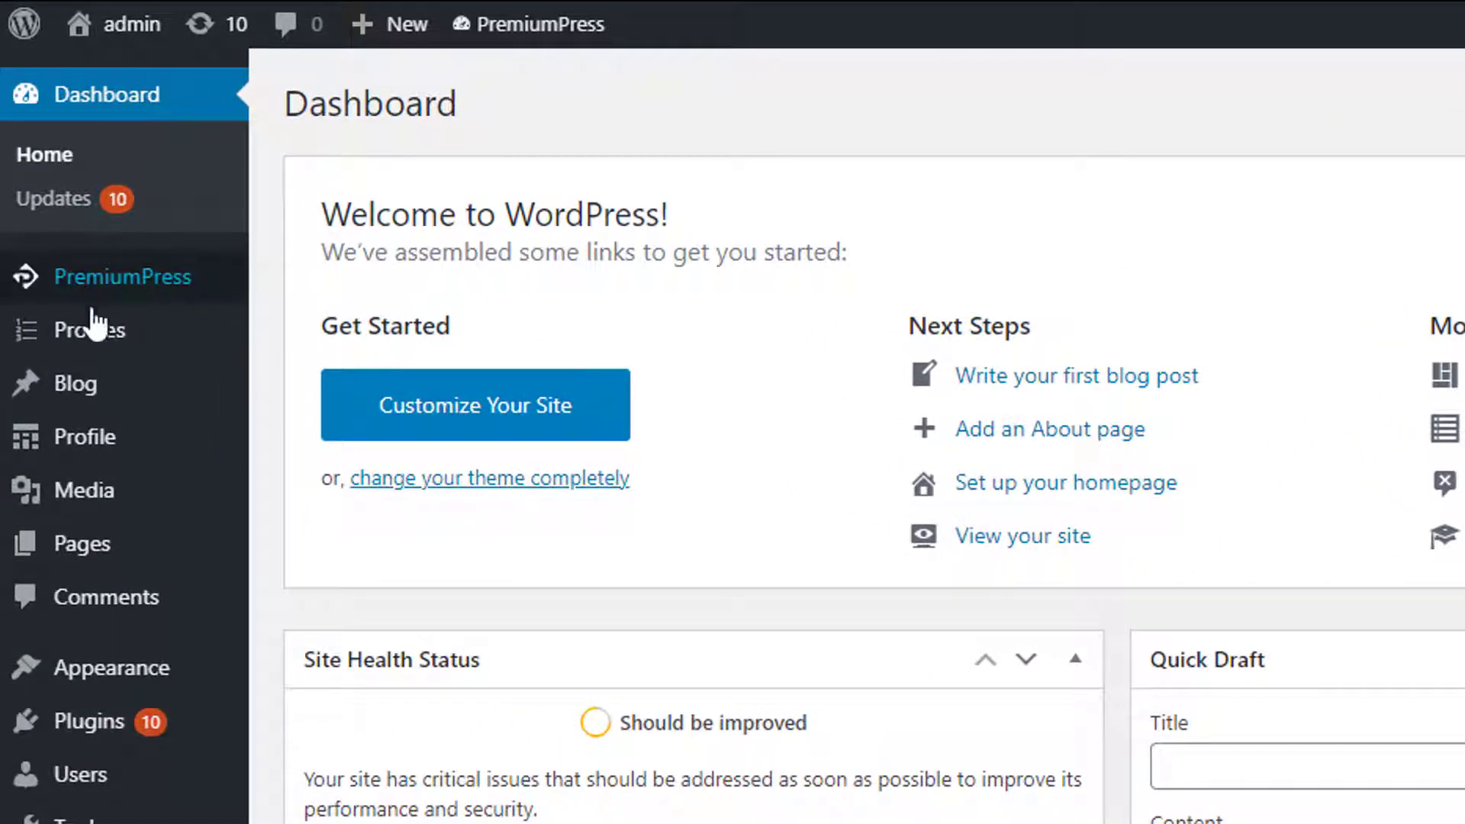
Open PremiumPress > Design to reach the theme's design overview page.
mouse_move(174, 301)
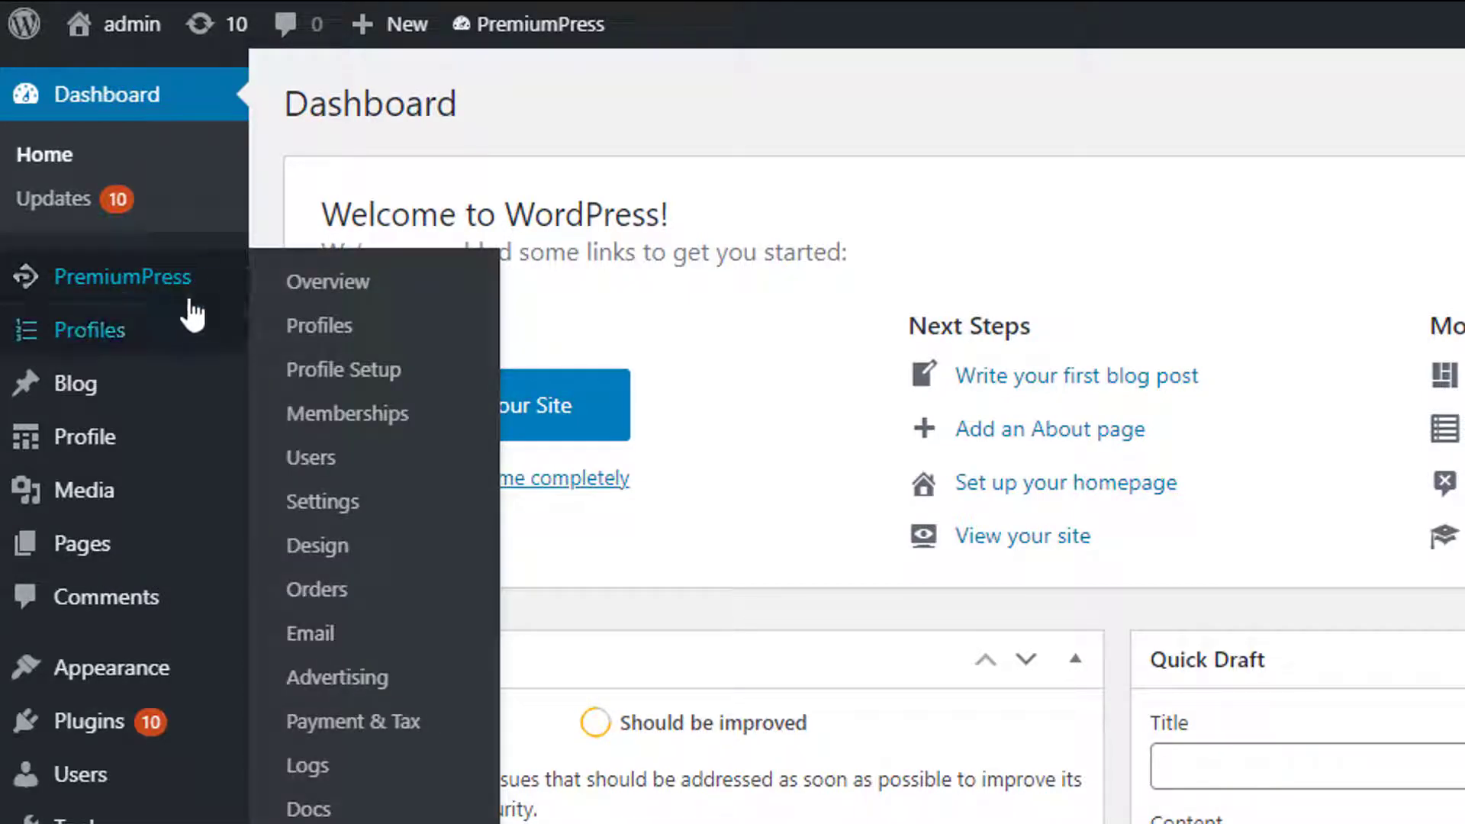
click(162, 290)
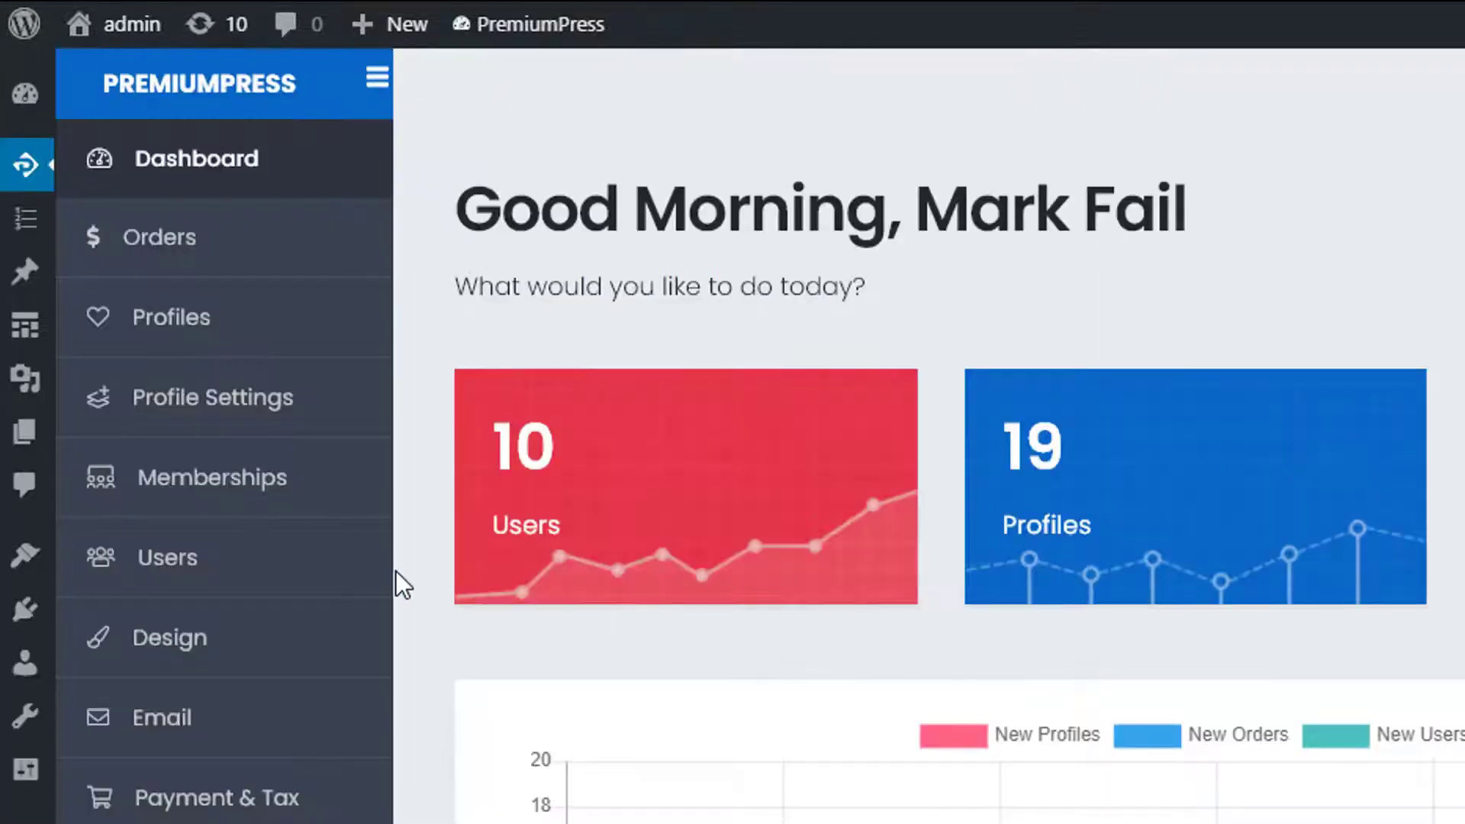
click(175, 641)
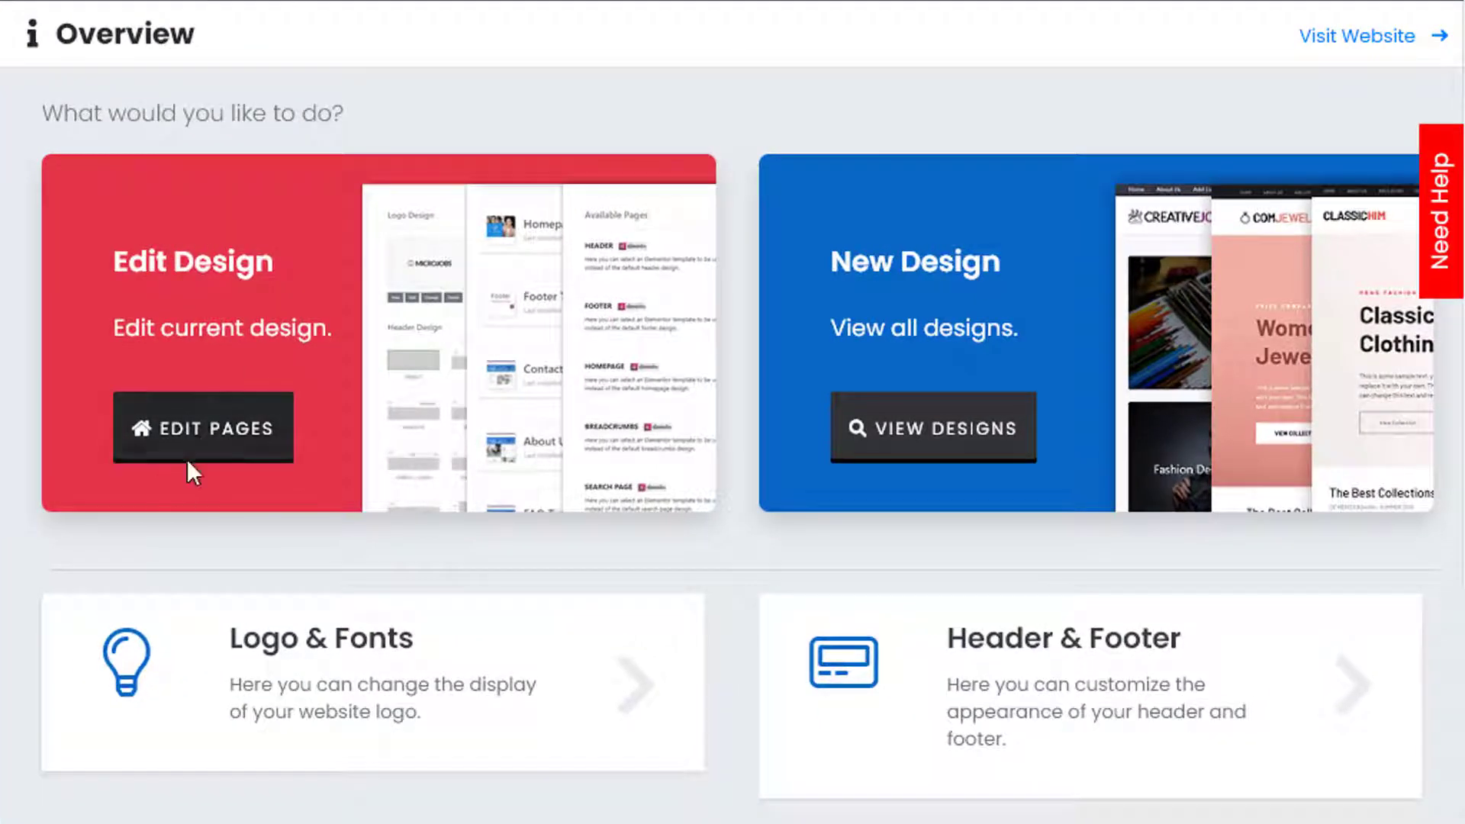
Open EDIT PAGES and browse the list of site pages and their Default Design entries.
click(204, 435)
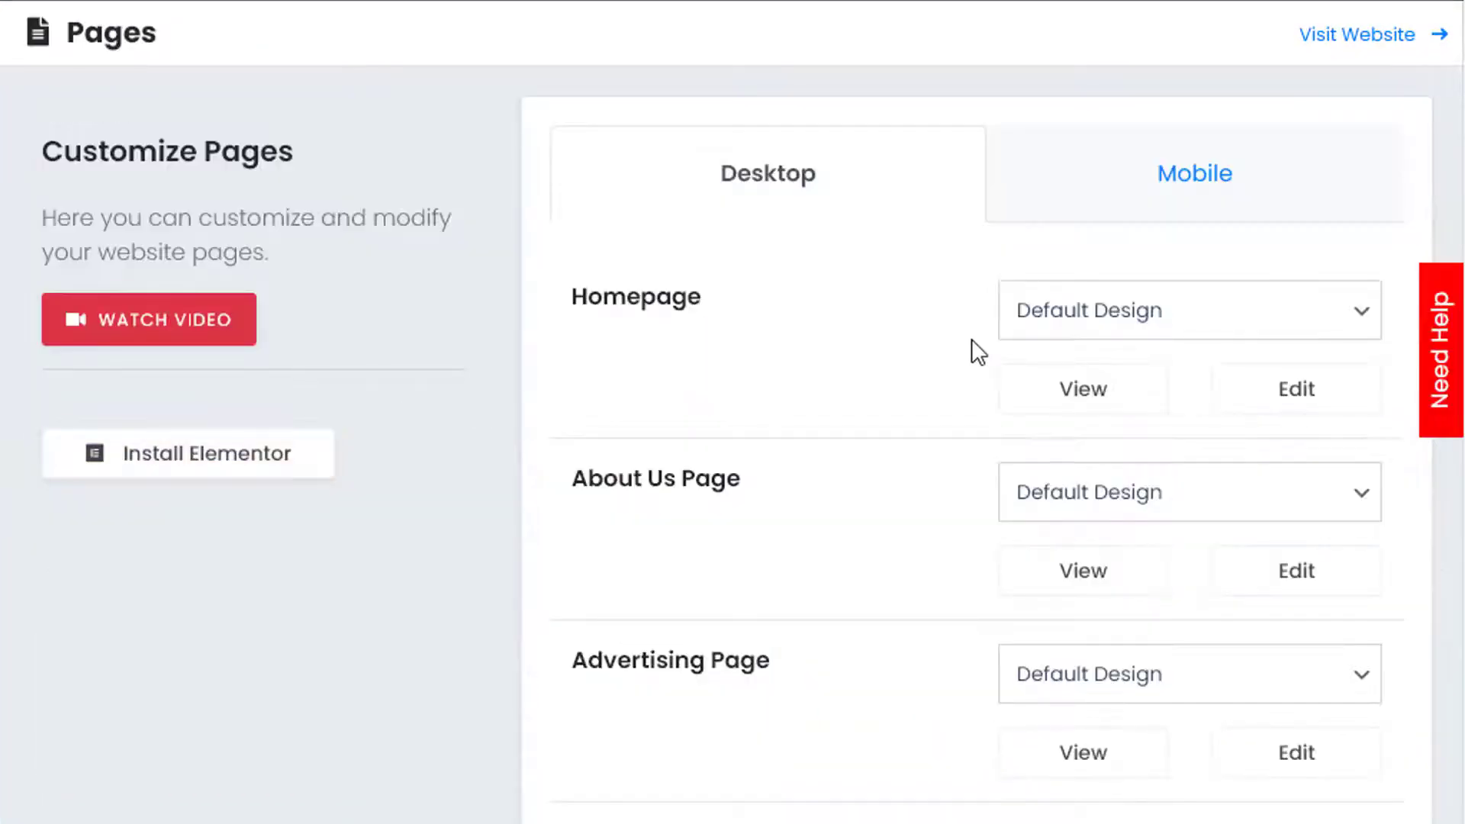
scroll(973, 338, down, 19)
scroll(877, 574, up, 15)
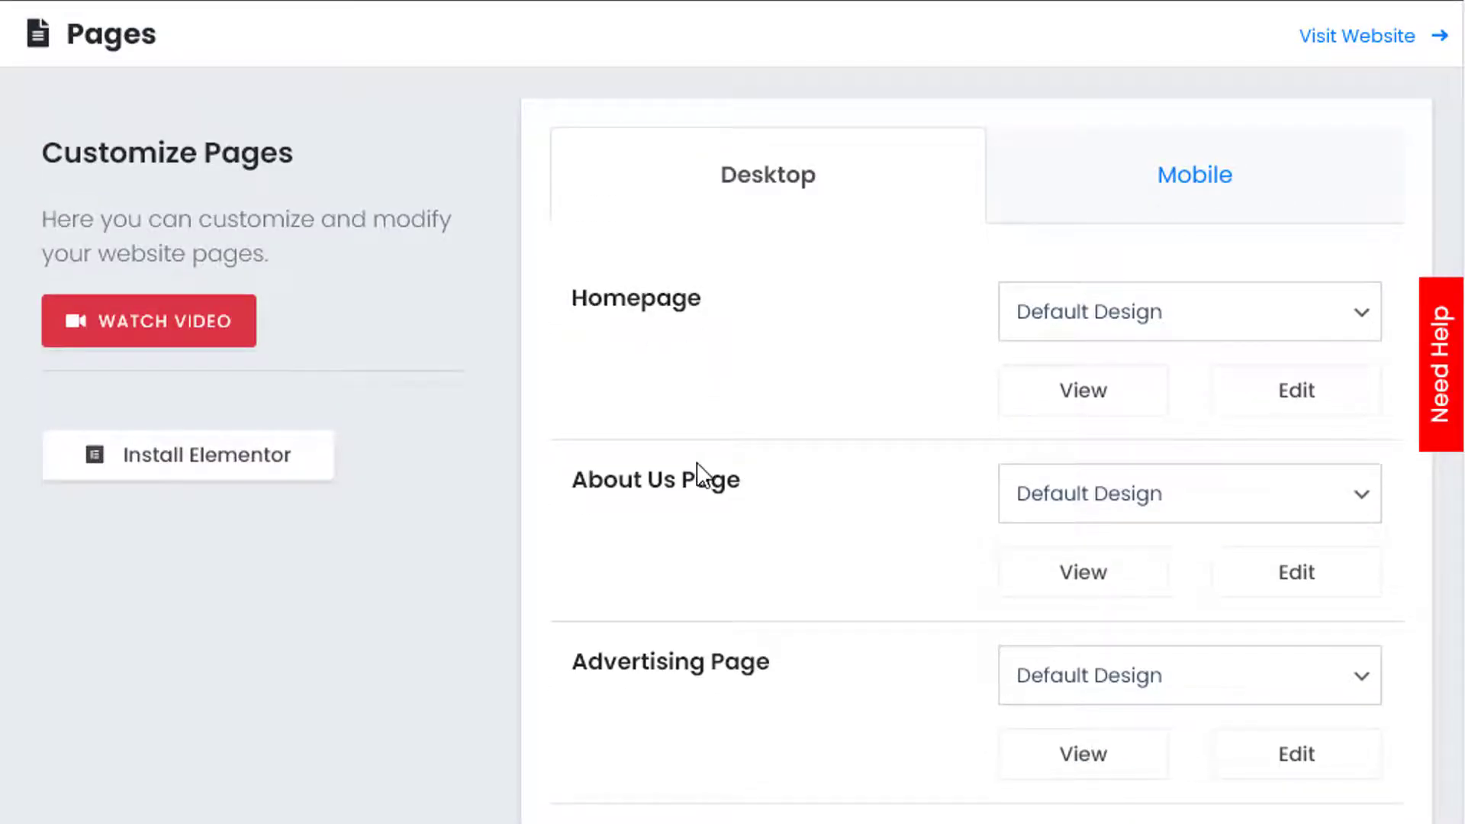
scroll(696, 488, down, 11)
scroll(635, 516, down, 5)
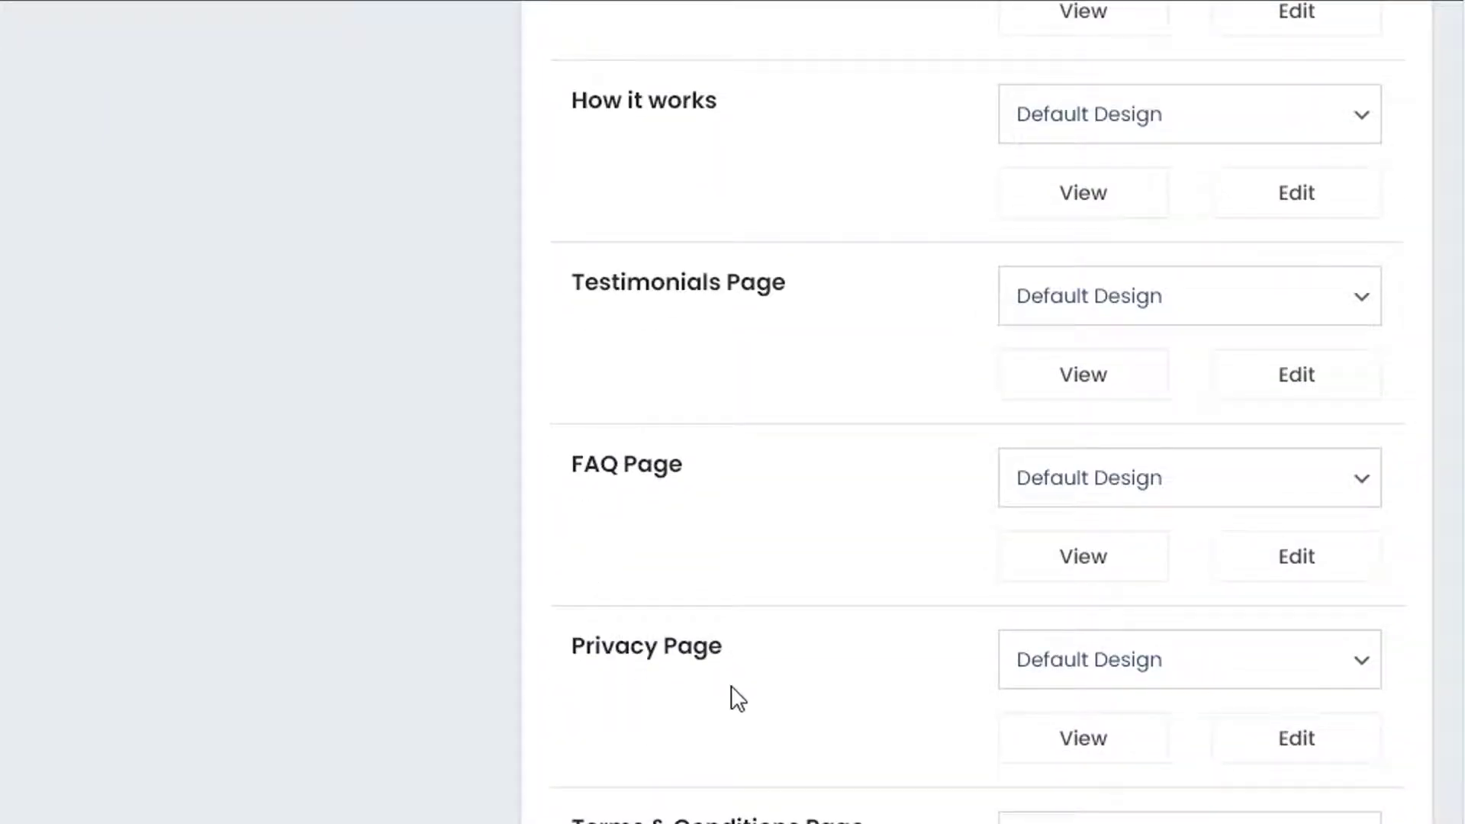
scroll(842, 717, up, 15)
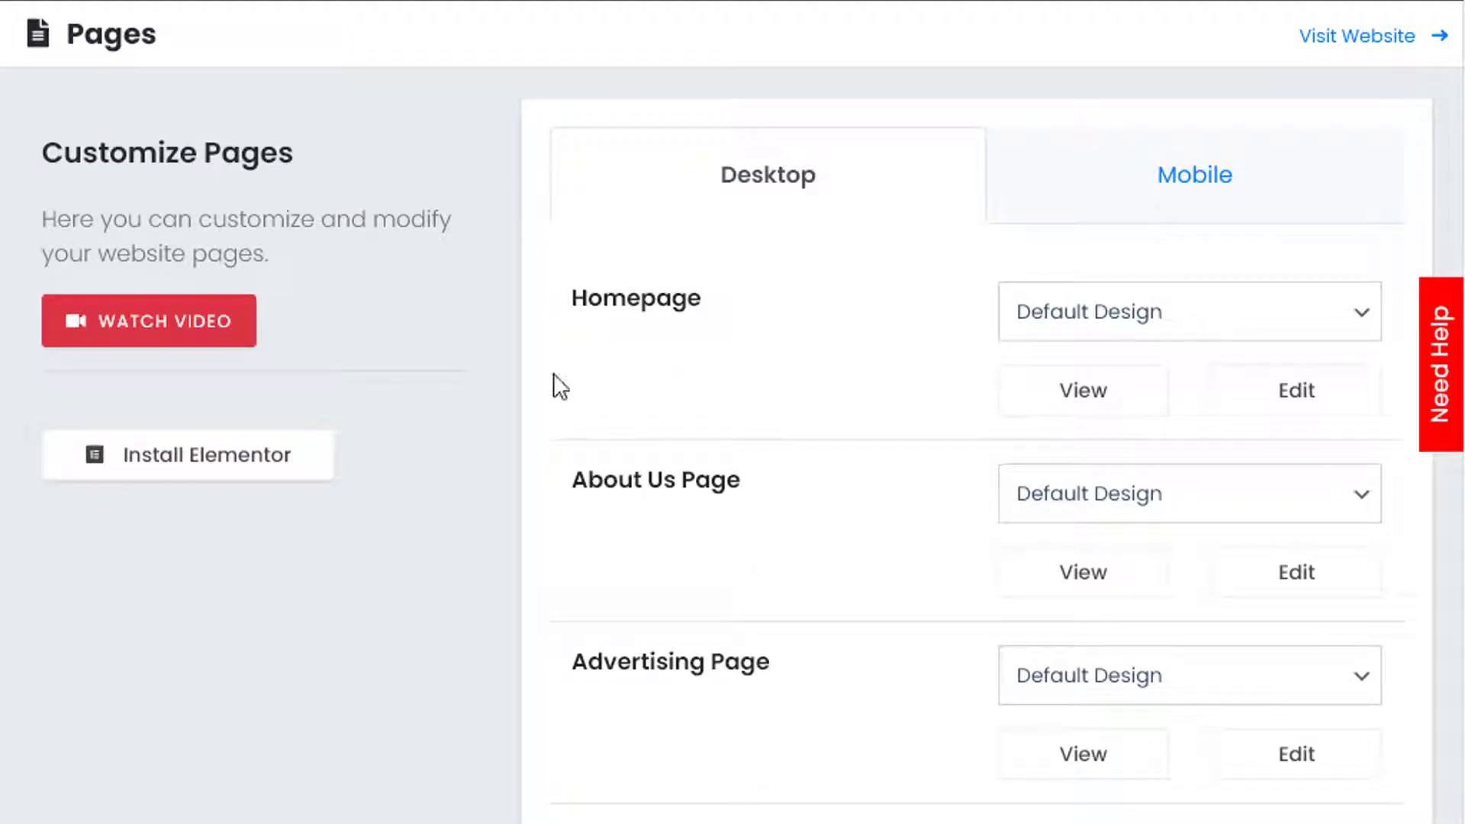
scroll(804, 556, down, 13)
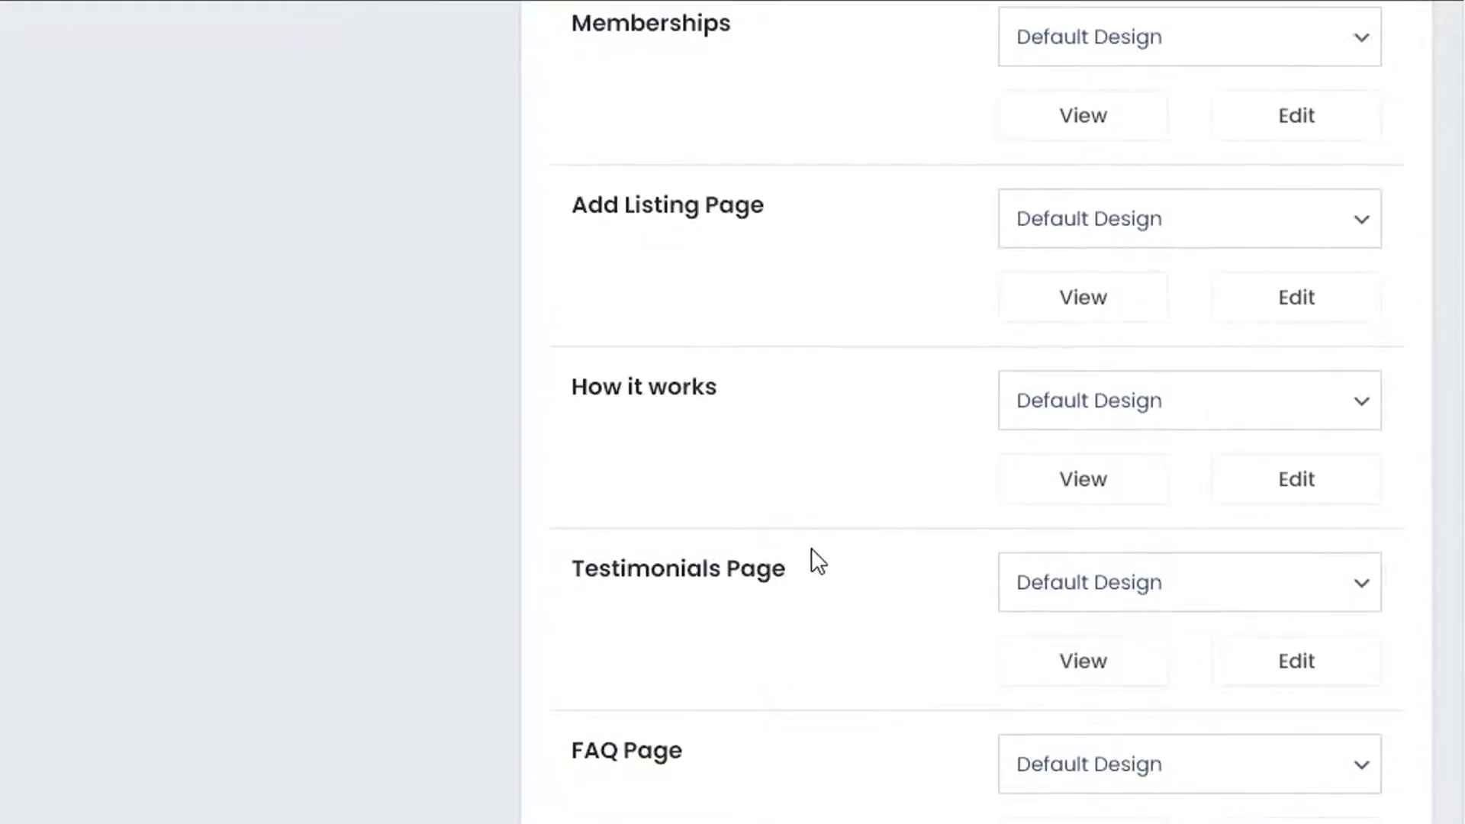
scroll(811, 569, up, 13)
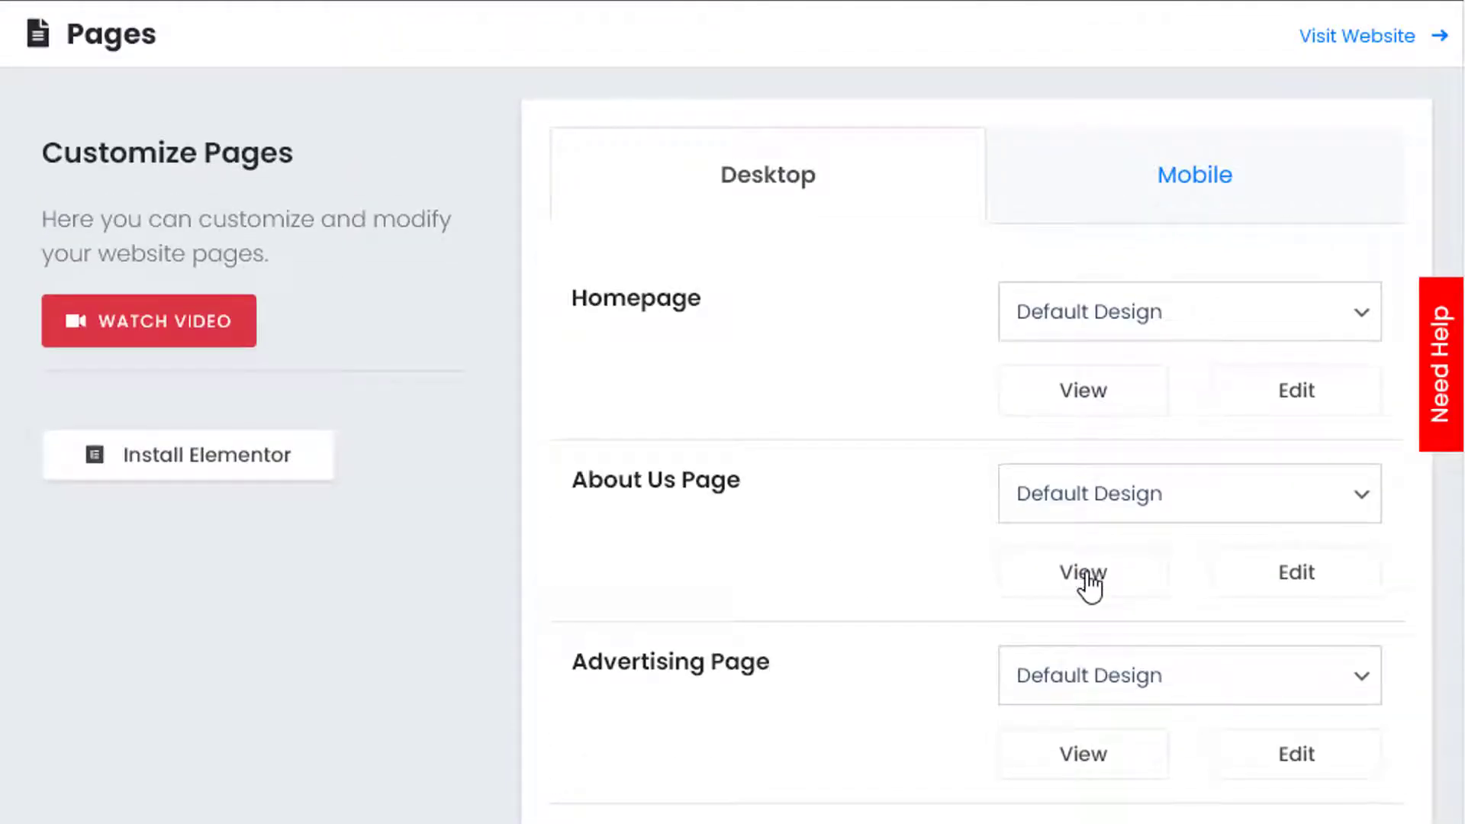
click(1076, 590)
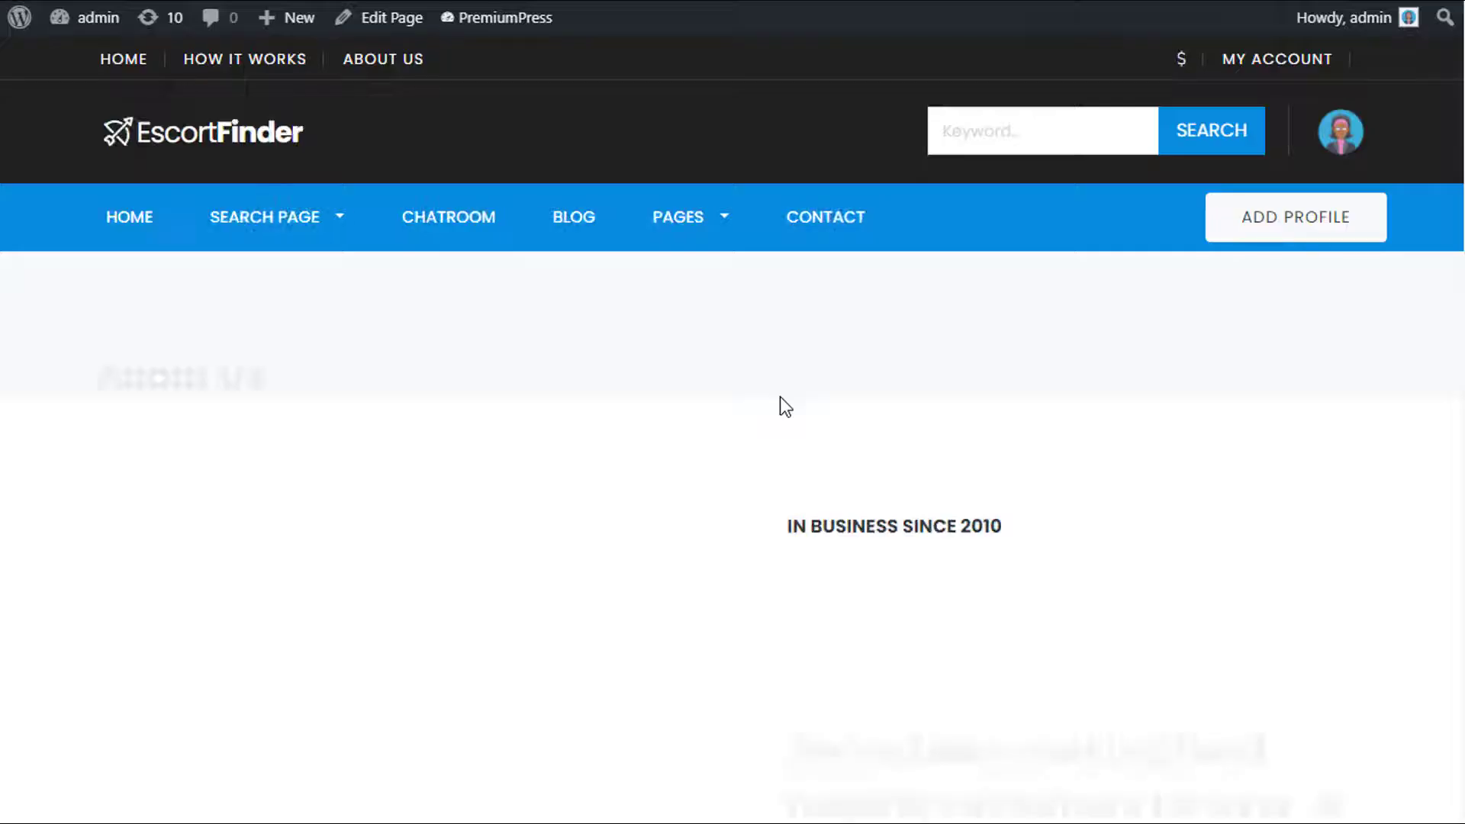
scroll(746, 423, down, 12)
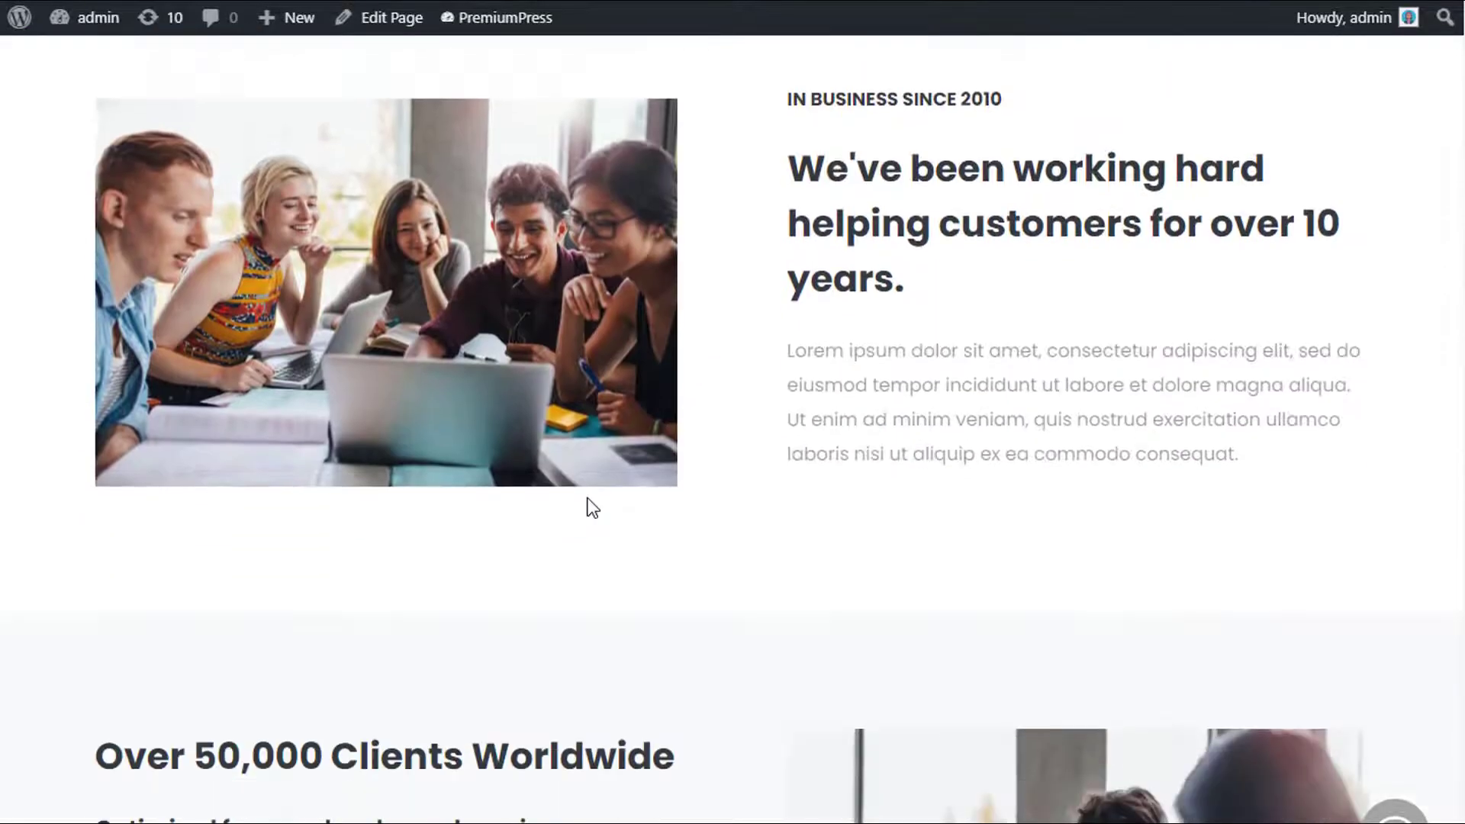
scroll(514, 437, up, 12)
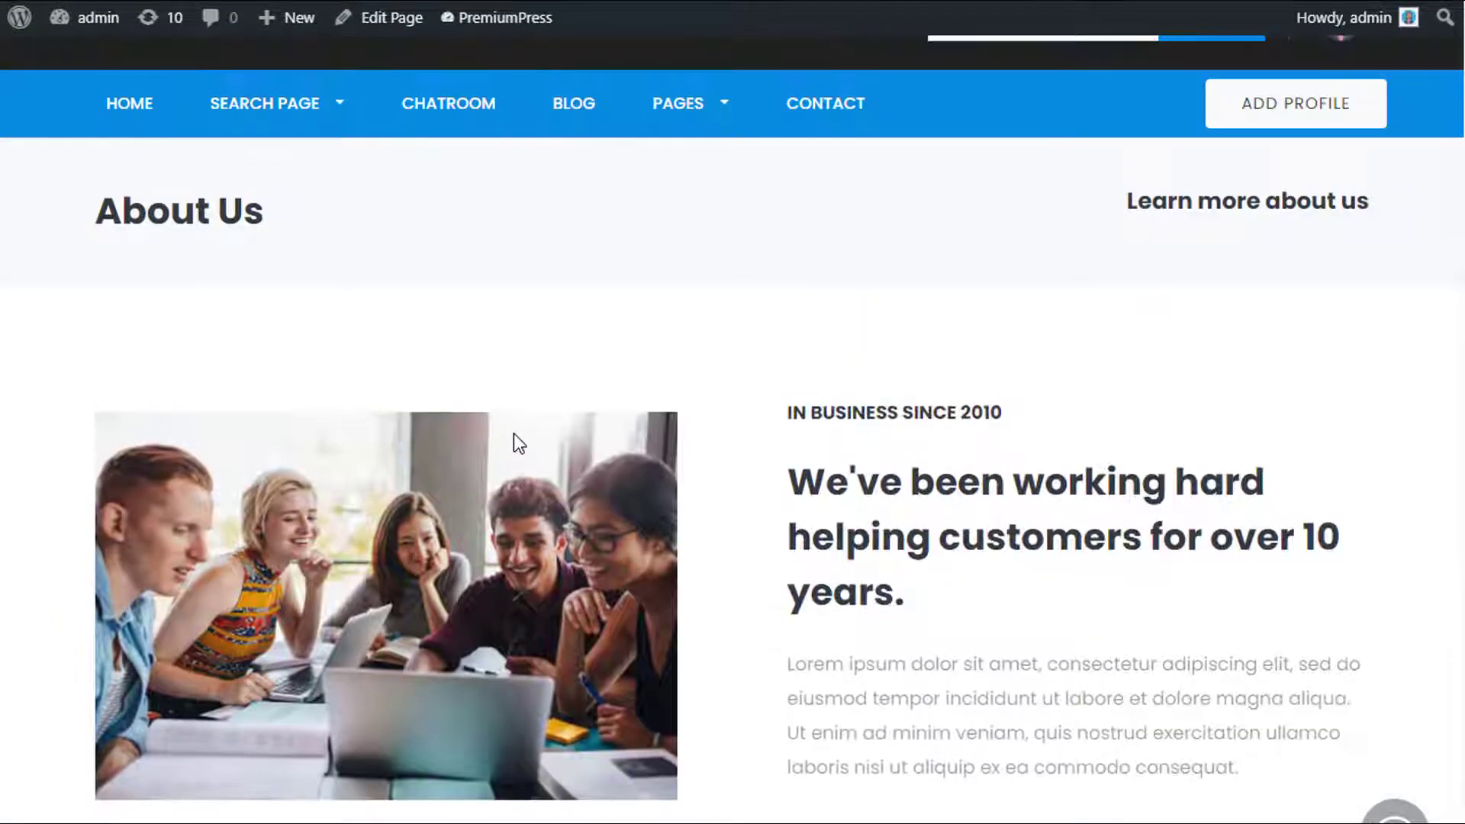
key(ctrl+w)
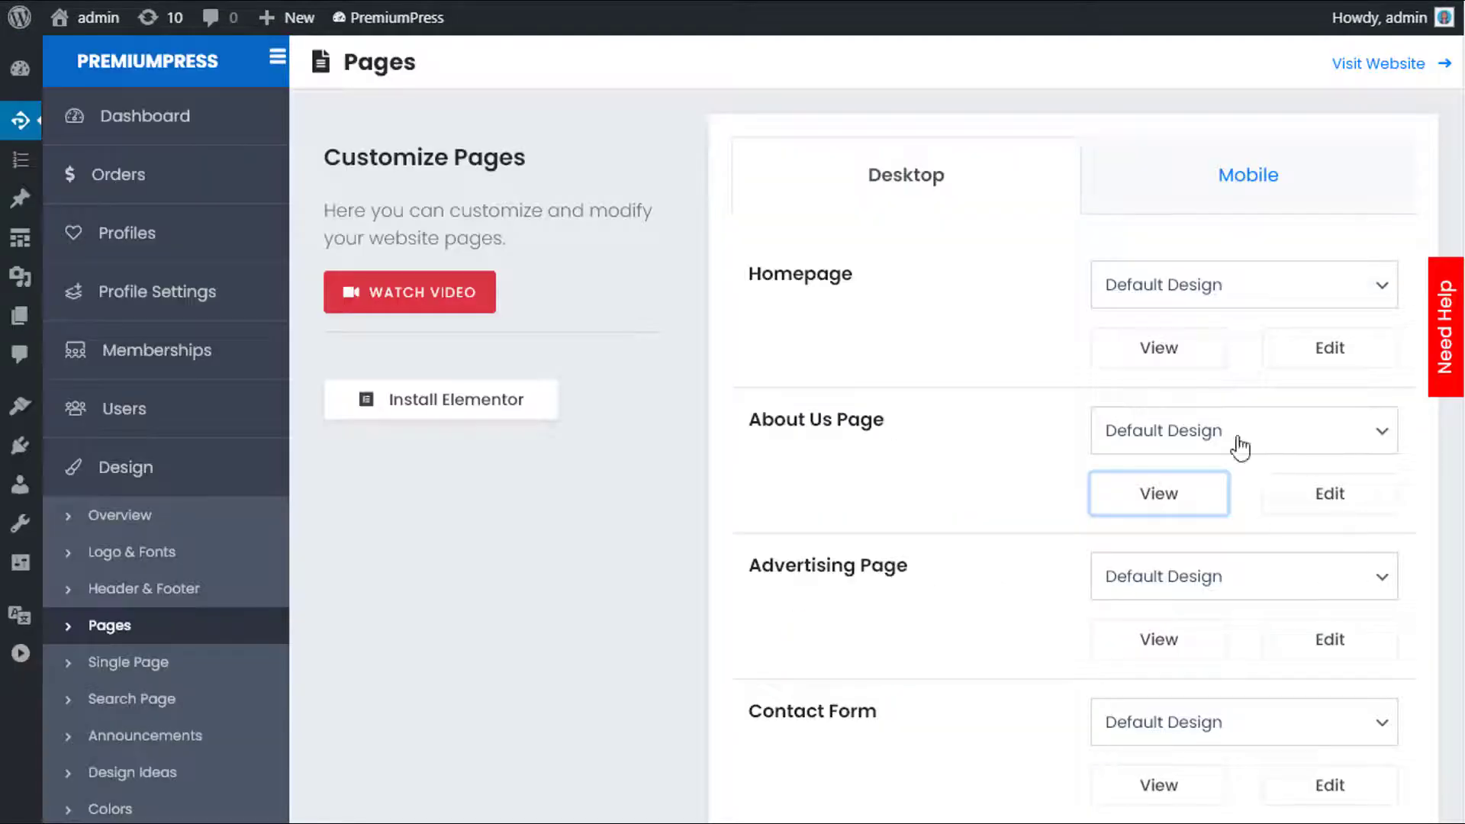
click(1331, 504)
scroll(952, 392, down, 8)
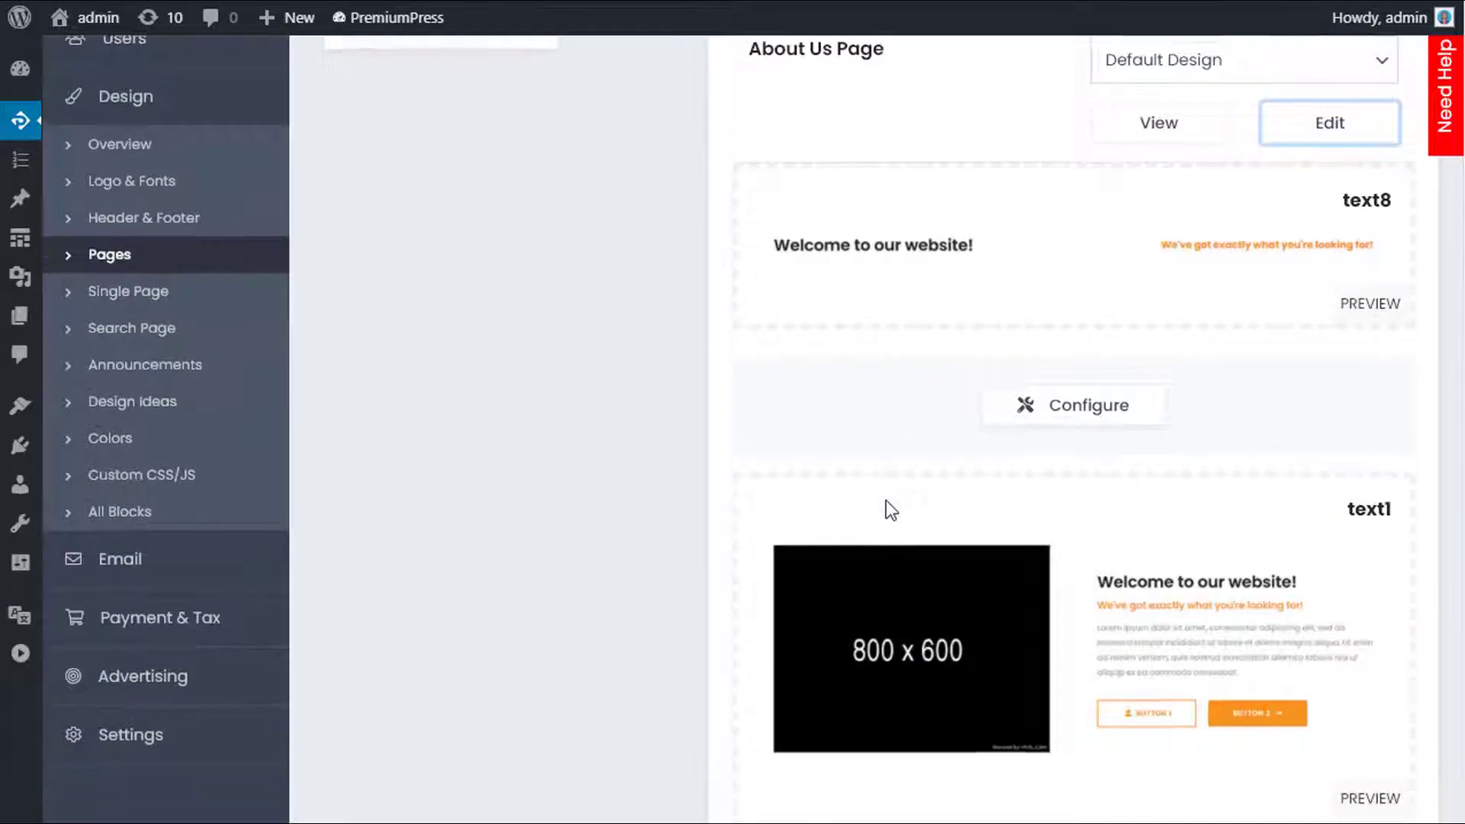
scroll(1114, 488, up, 6)
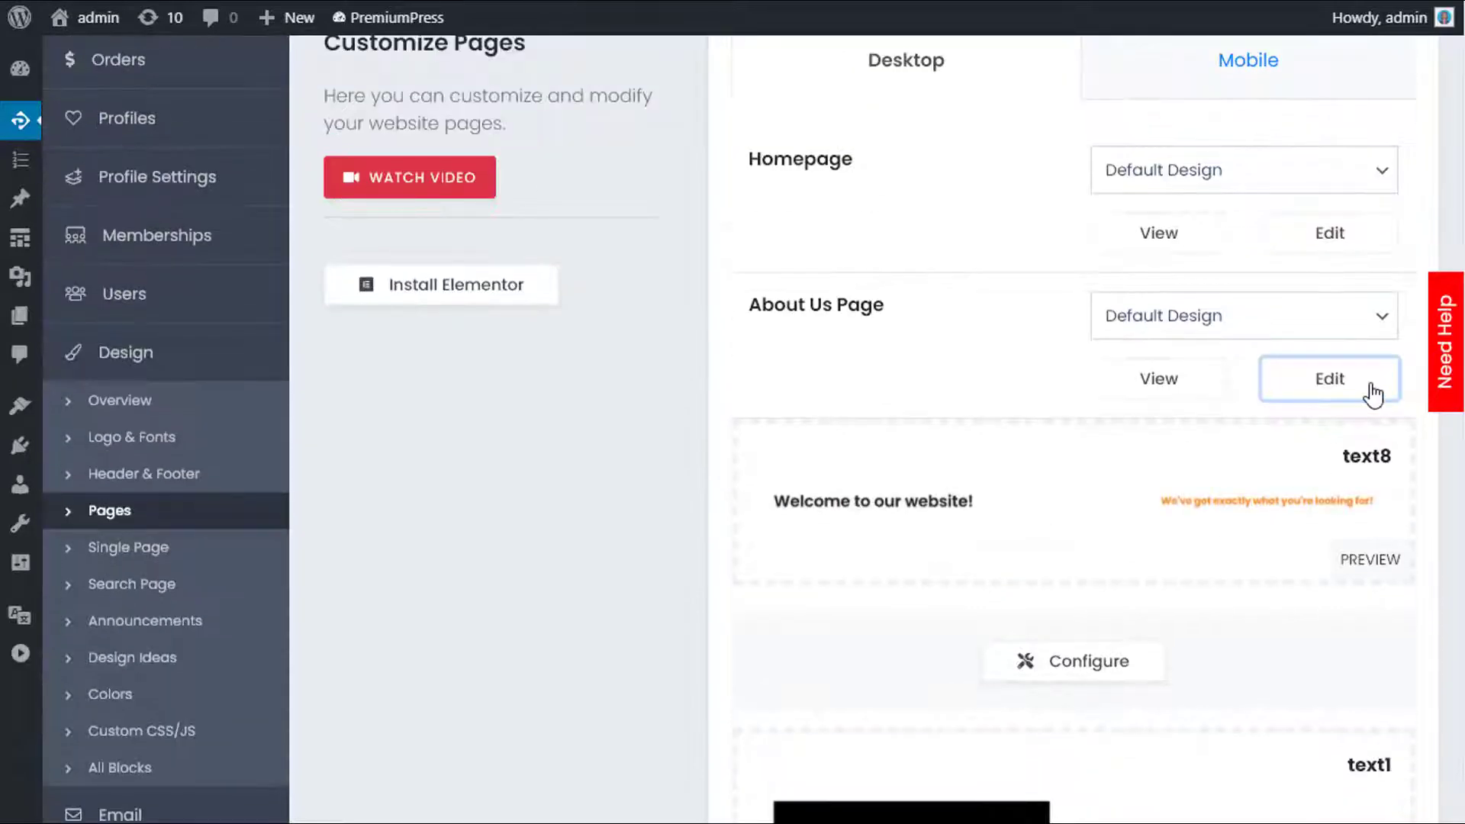
click(1324, 378)
click(1324, 381)
click(1324, 381)
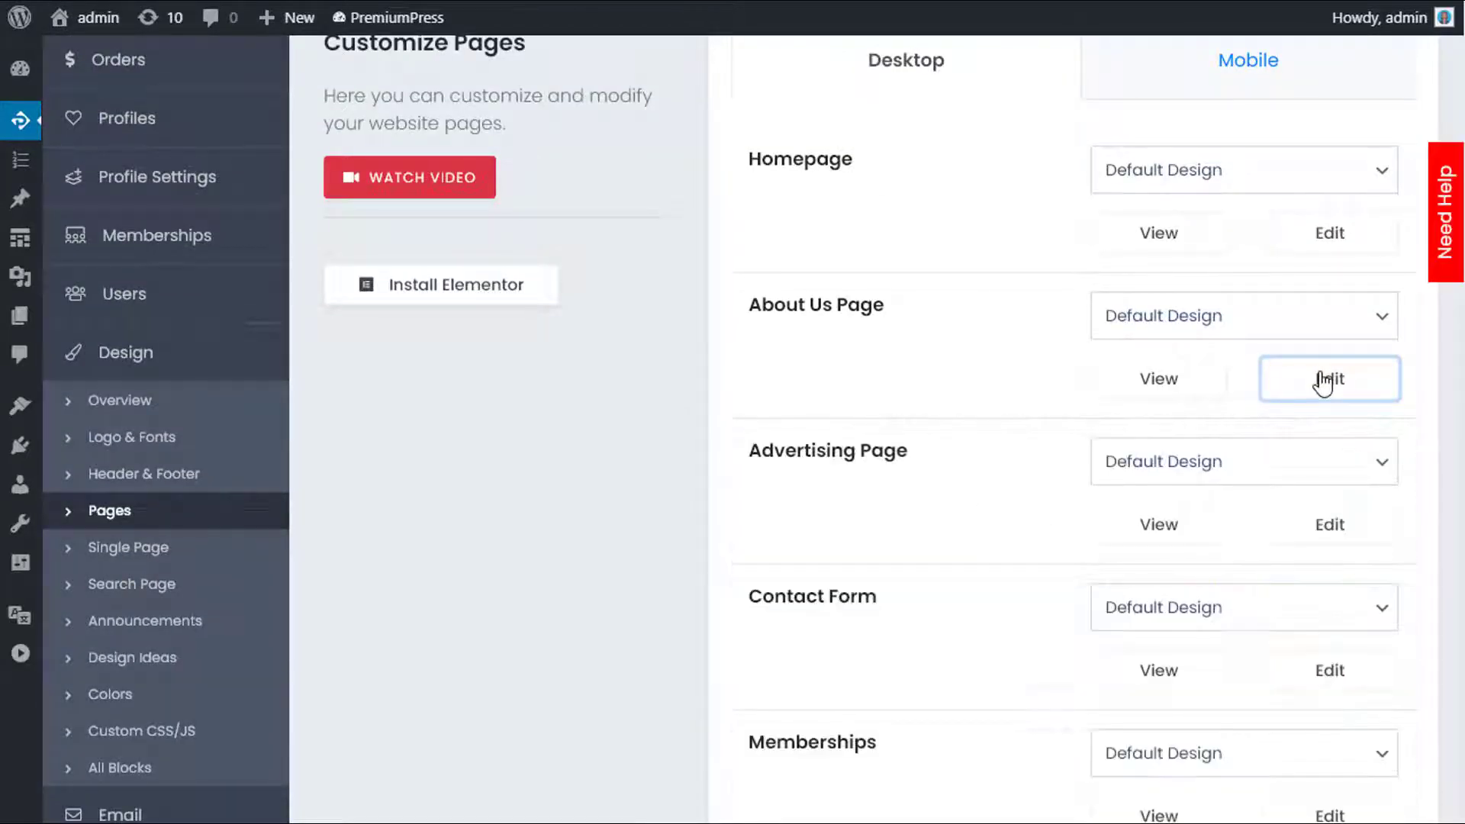
click(1324, 382)
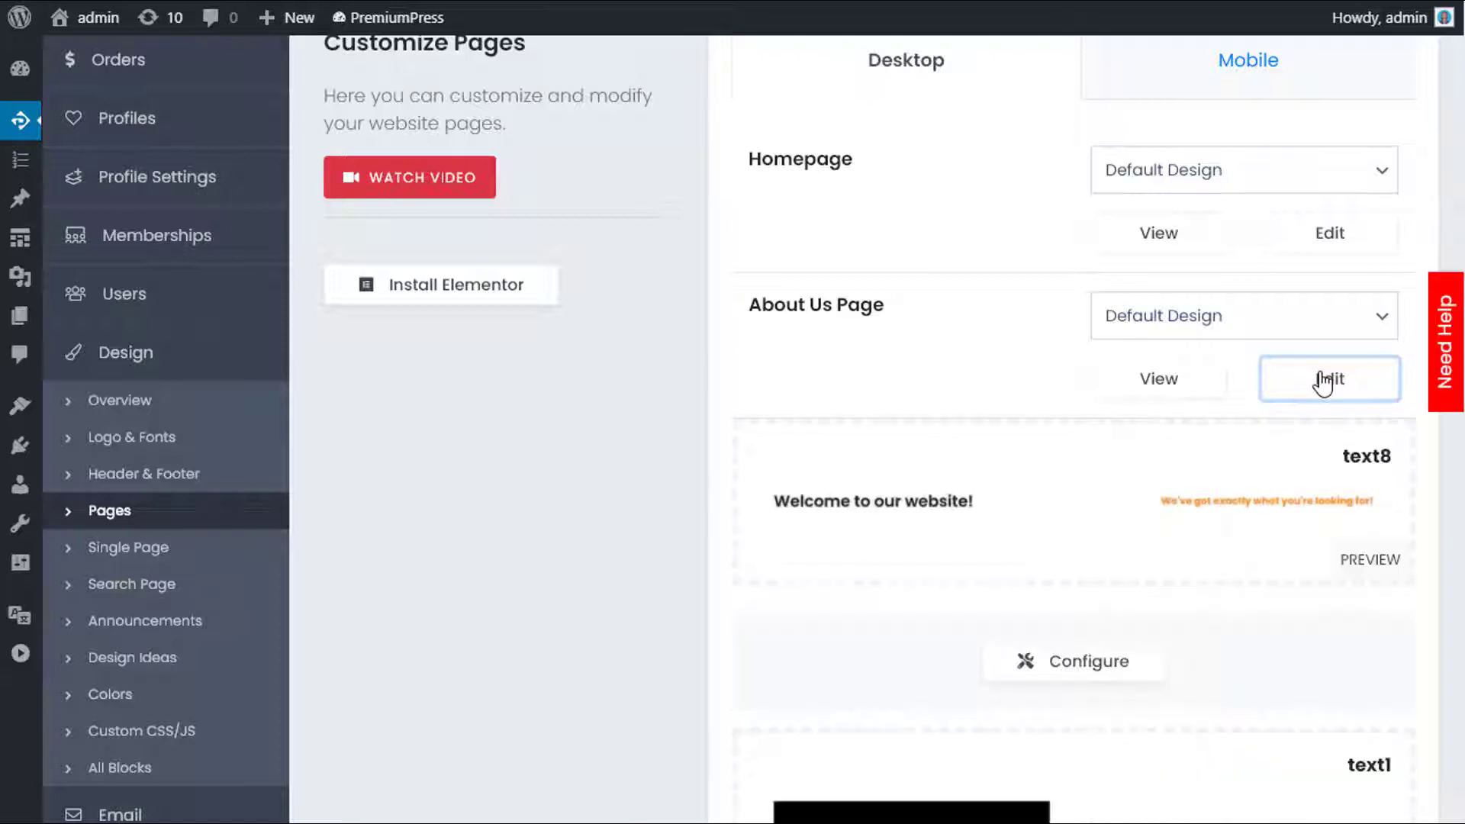
scroll(968, 392, down, 3)
scroll(1076, 465, down, 2)
scroll(1216, 412, up, 4)
click(1327, 397)
scroll(1096, 435, up, 2)
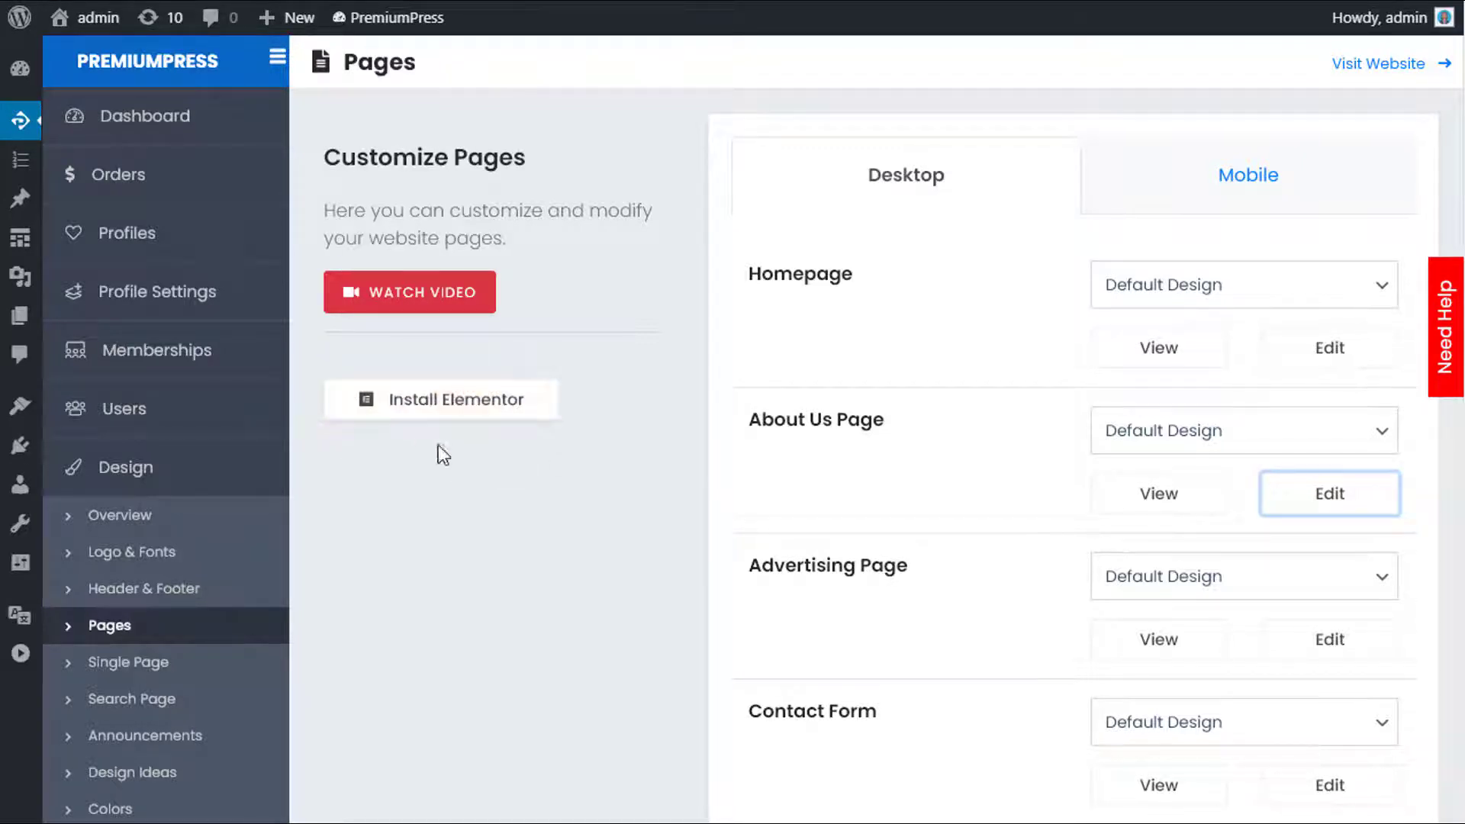
Install and activate Elementor, then return to the Customize Pages list.
click(468, 409)
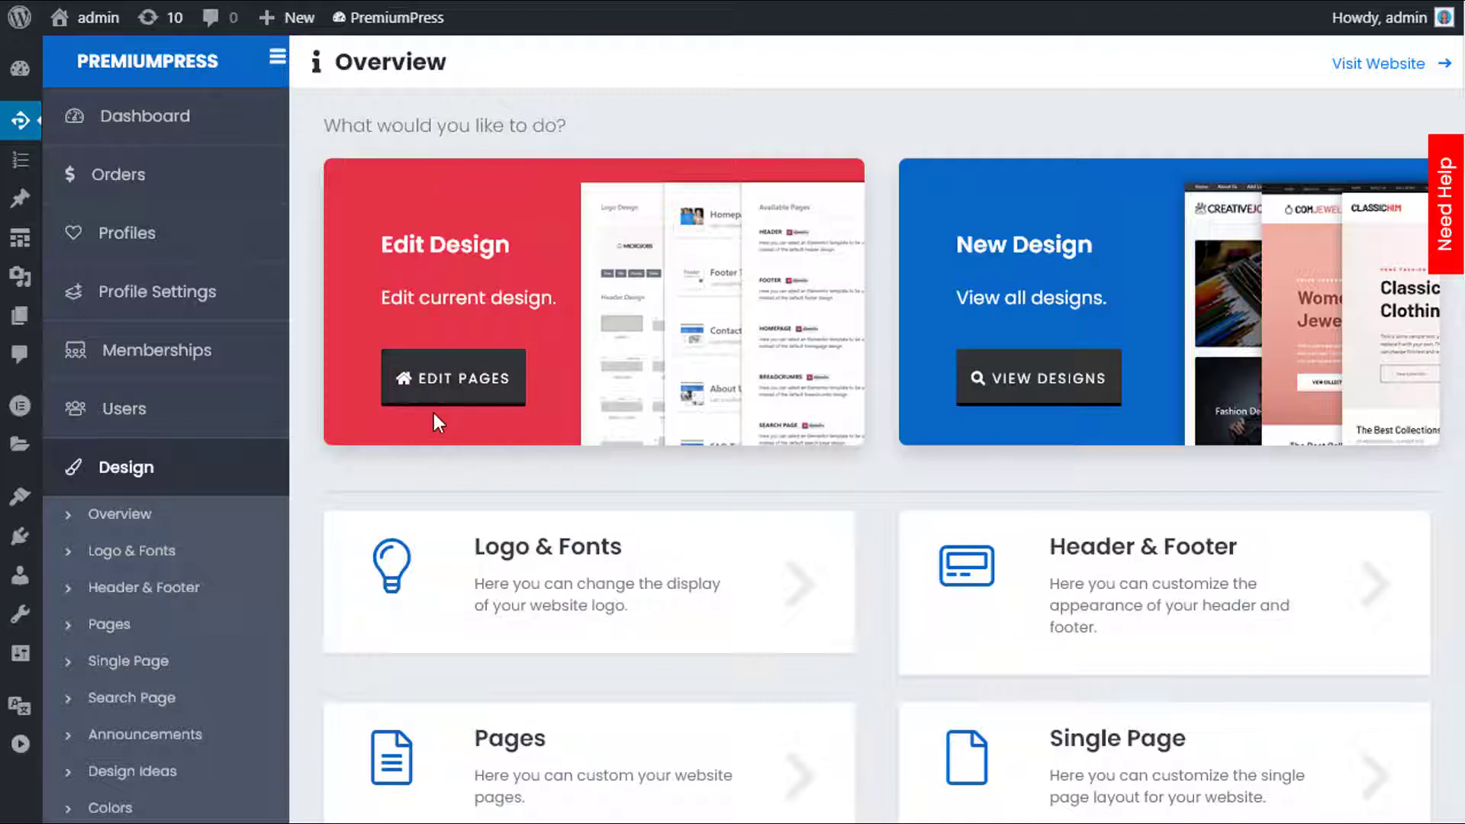
click(455, 398)
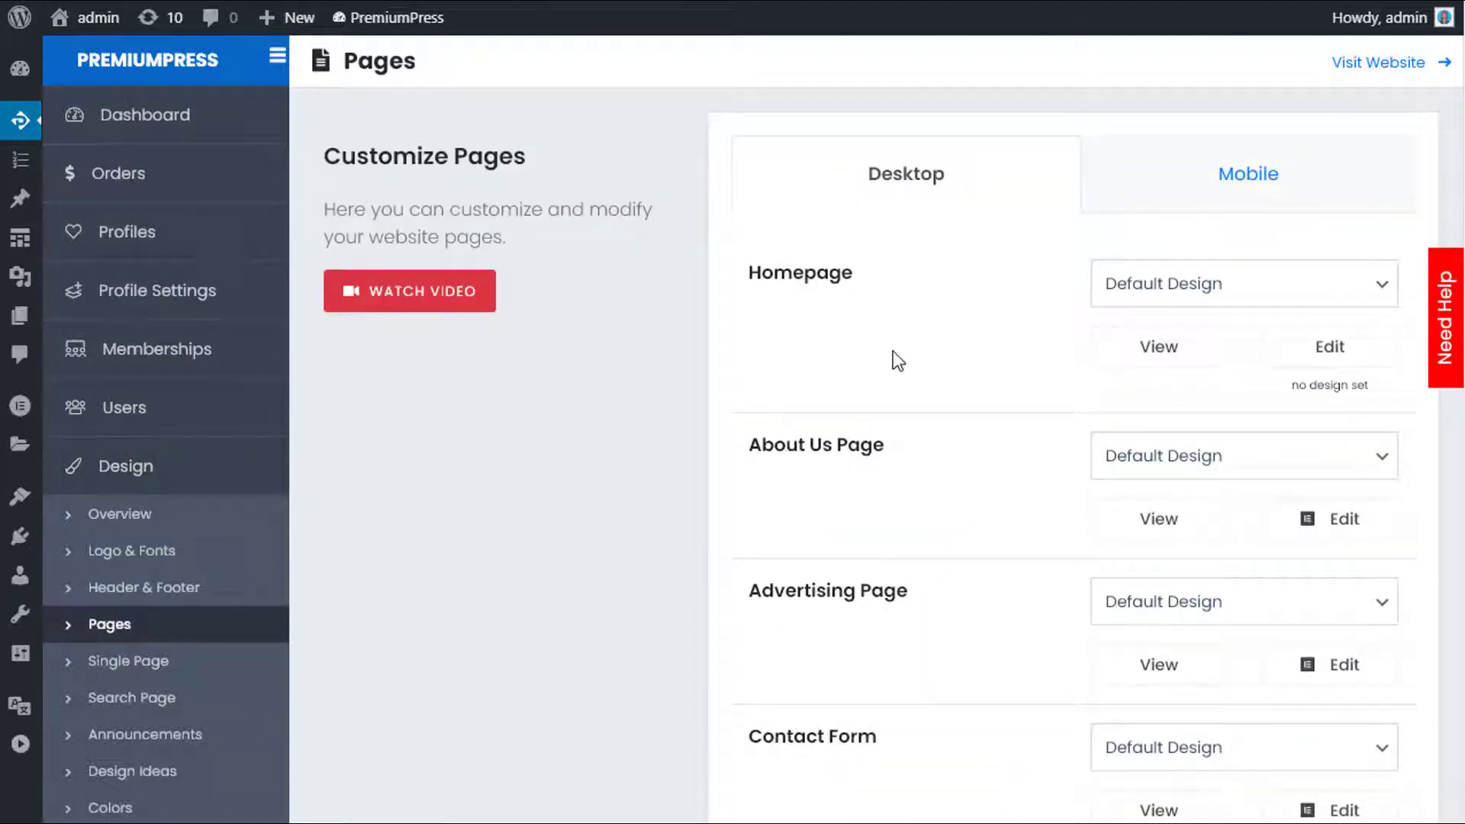
scroll(1026, 359, down, 2)
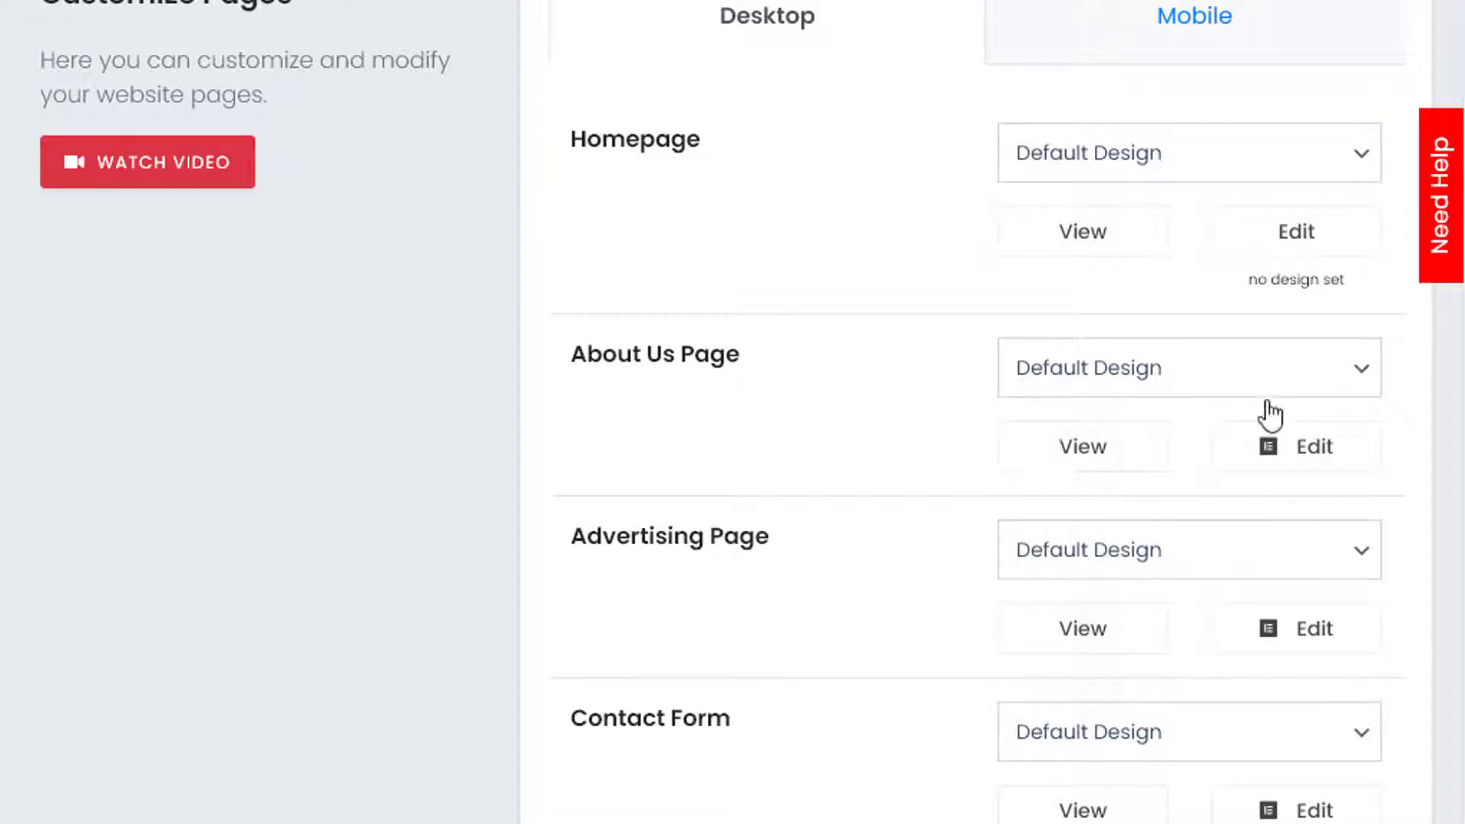
Open the About Us page in the Elementor editor.
click(1278, 452)
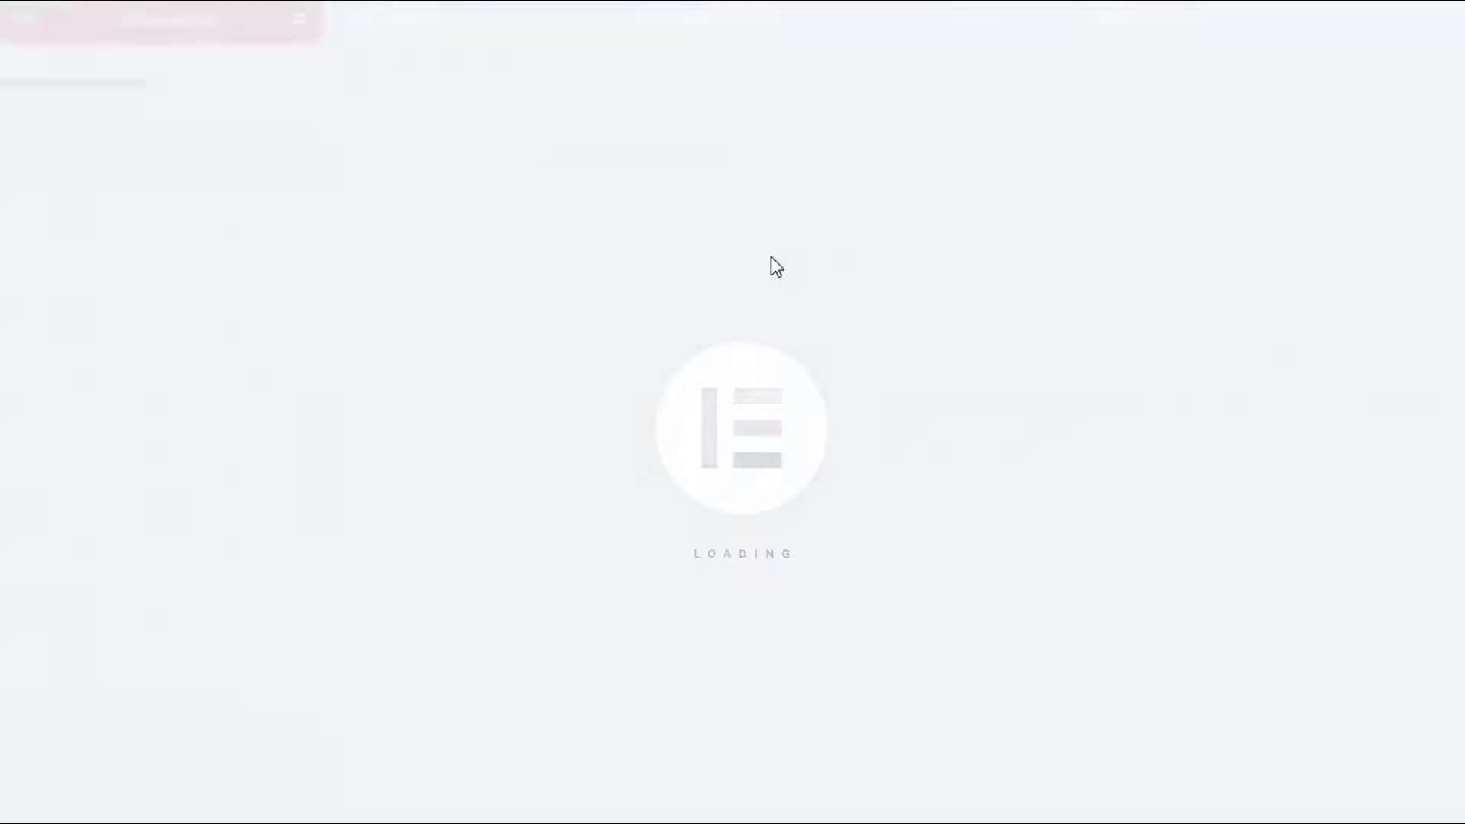
scroll(824, 435, down, 10)
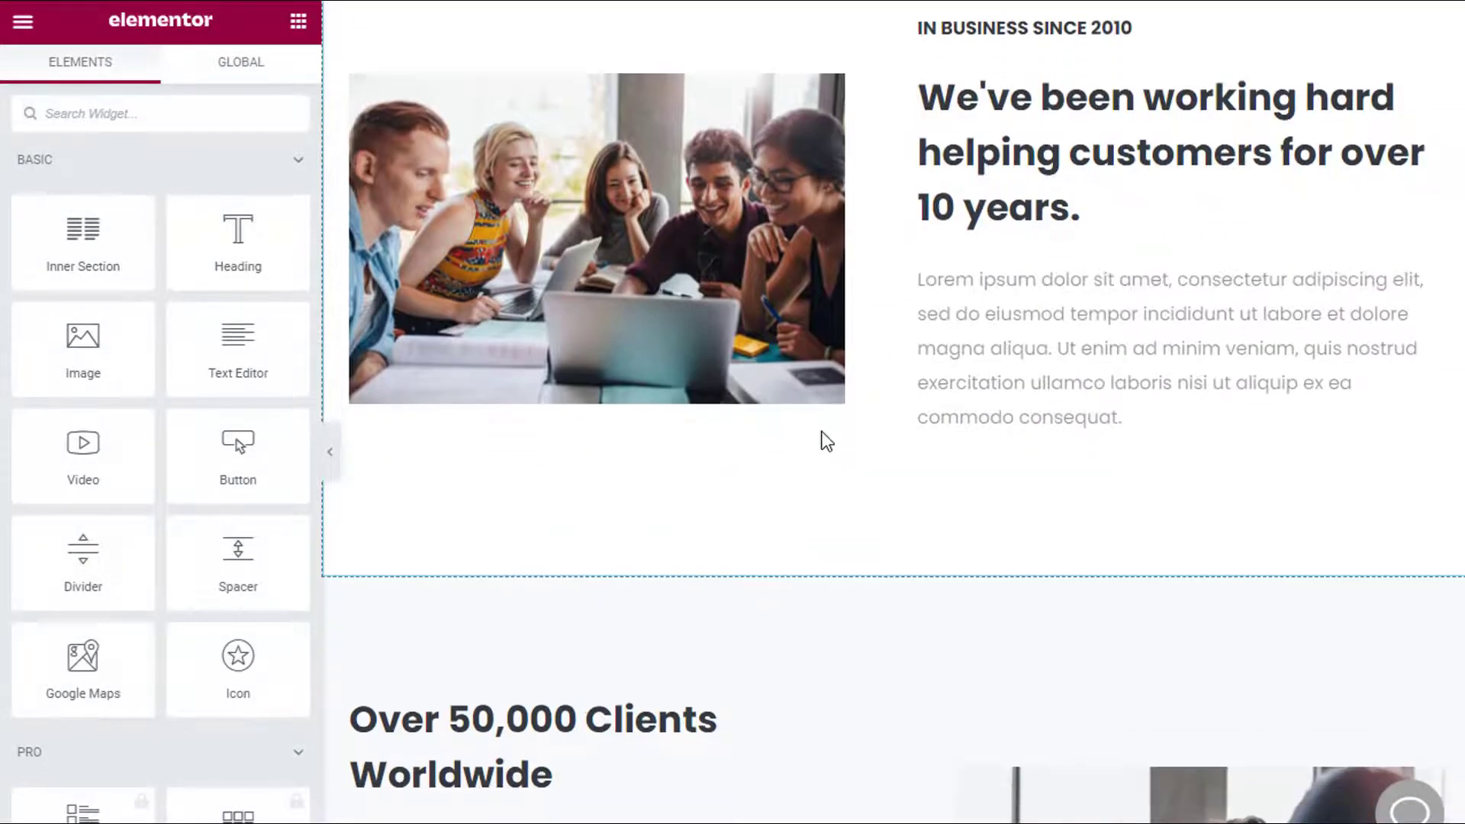
scroll(824, 439, up, 9)
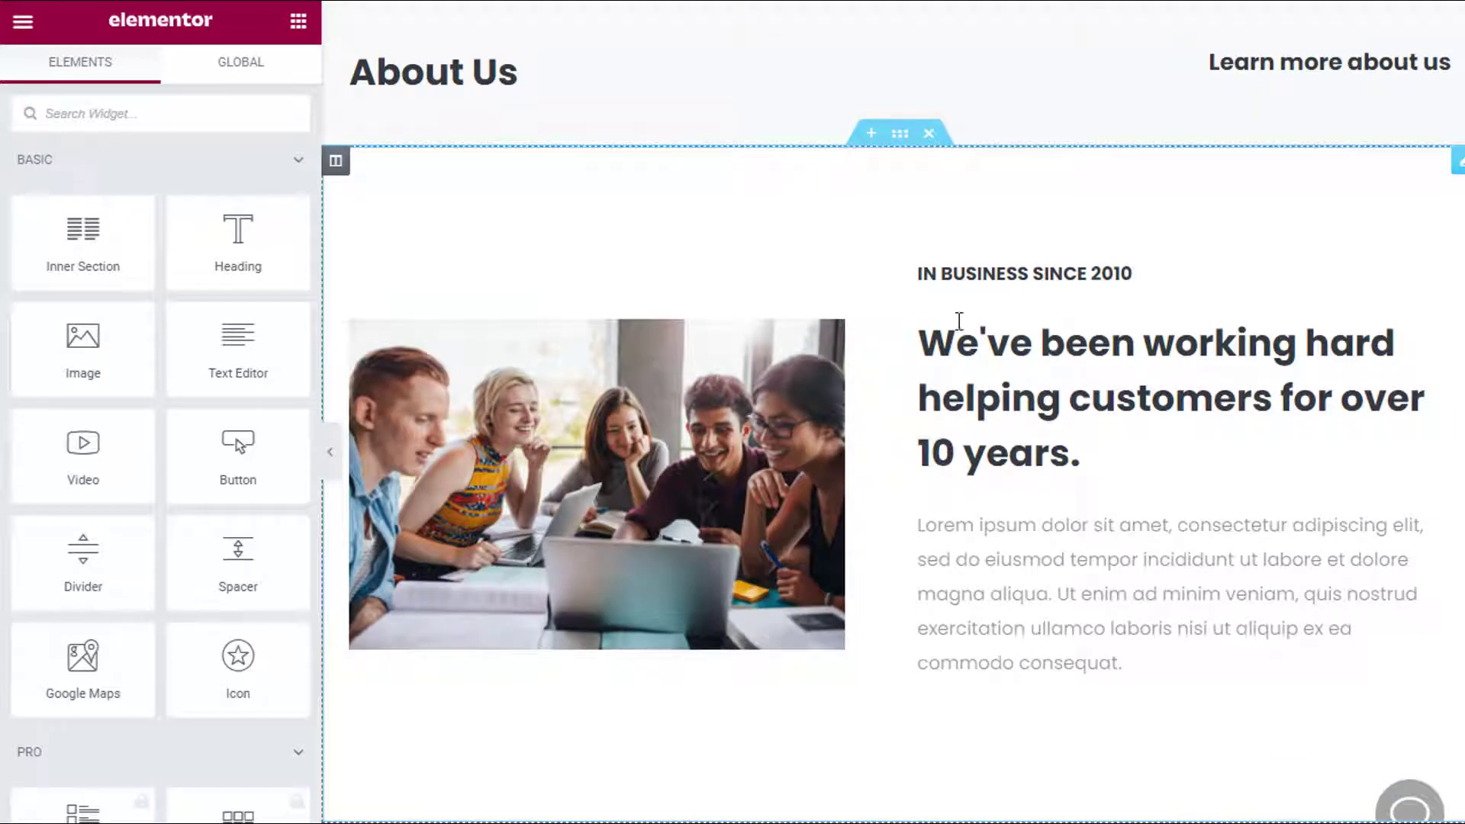
scroll(696, 517, down, 10)
scroll(687, 605, up, 10)
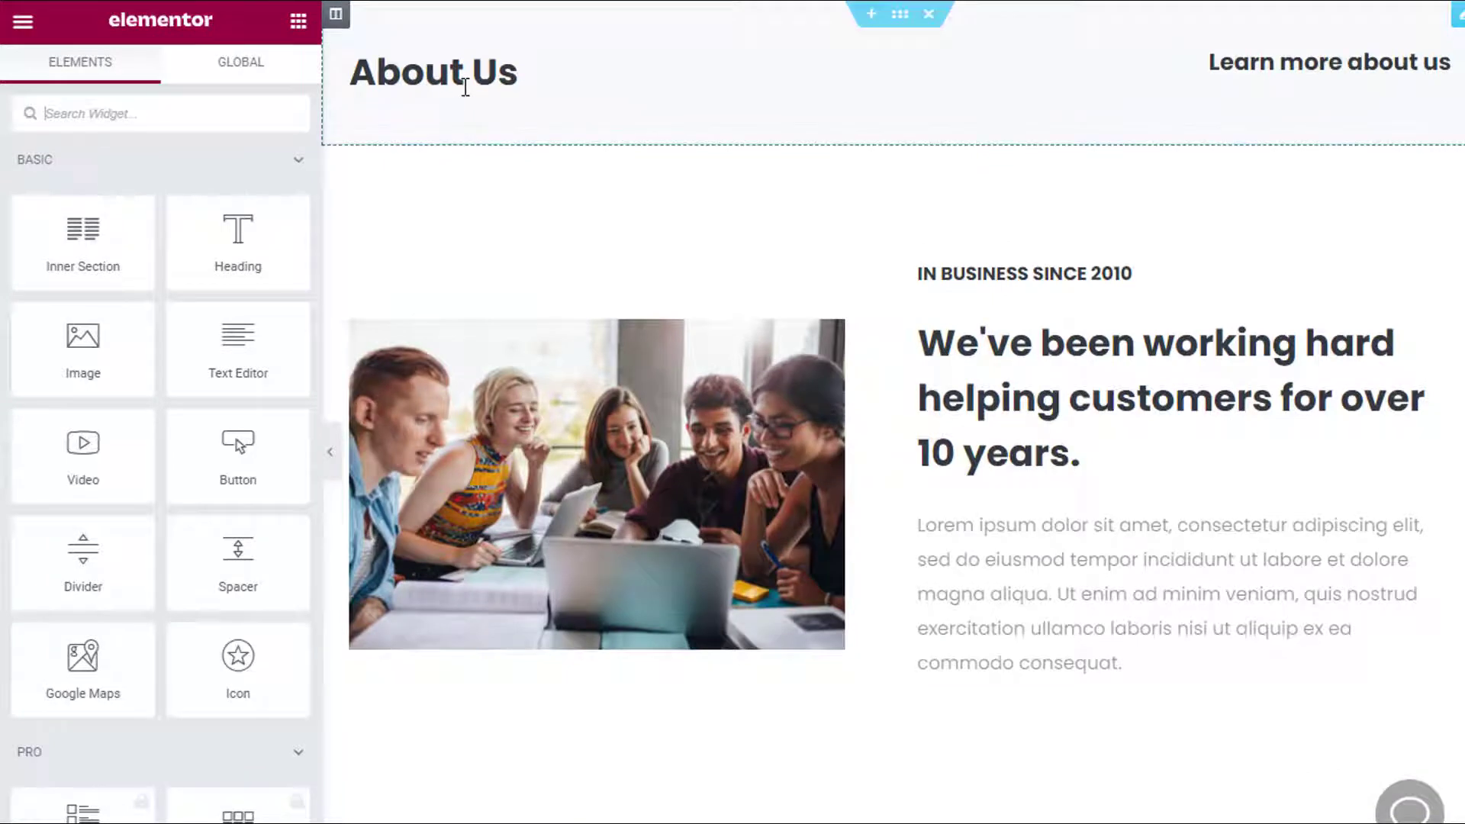
Select the PremiumPress intro section and rewrite its main heading as 'testing 123'.
click(475, 74)
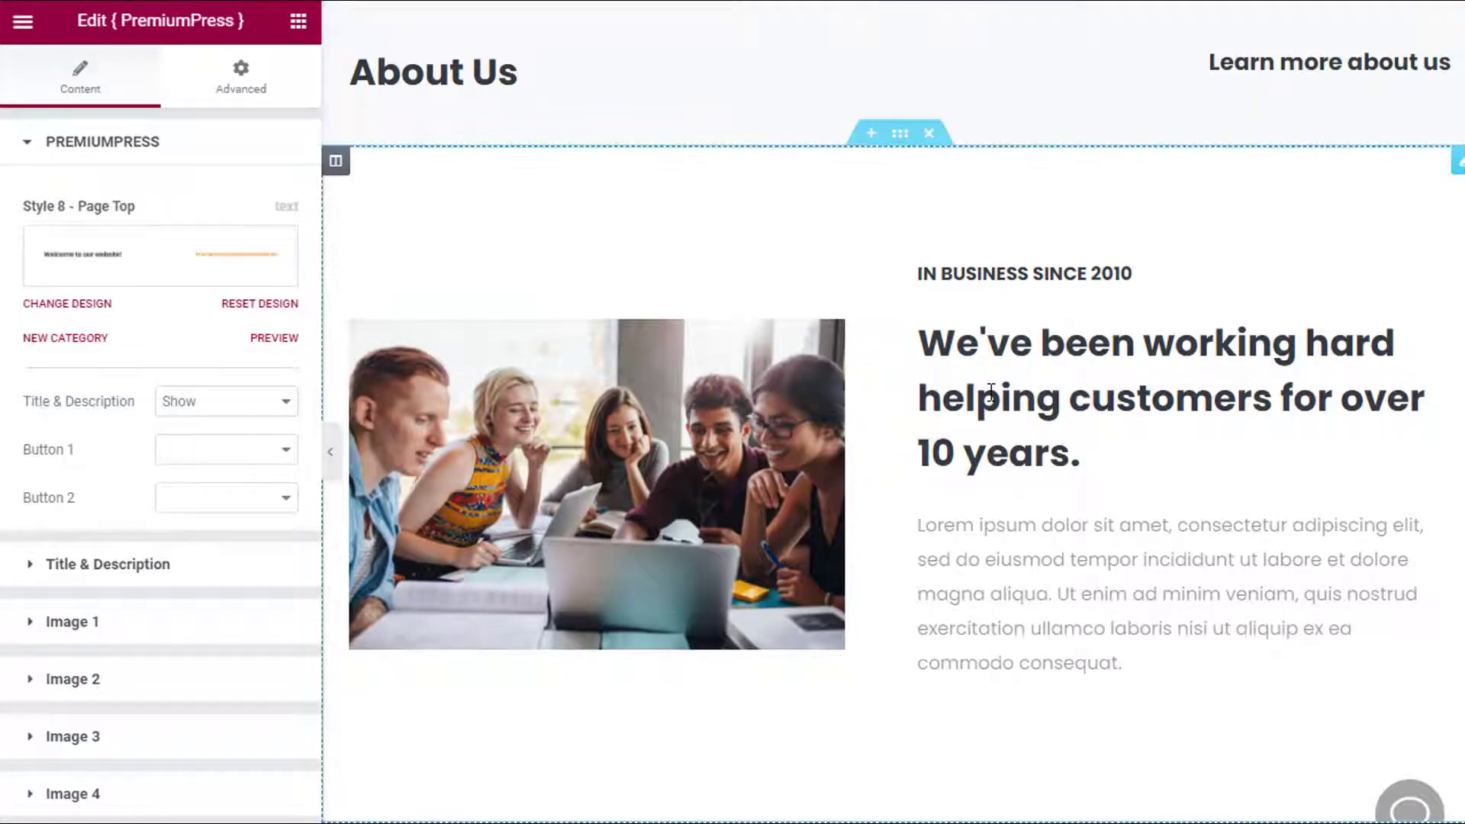
click(1021, 417)
triple_click(1049, 385)
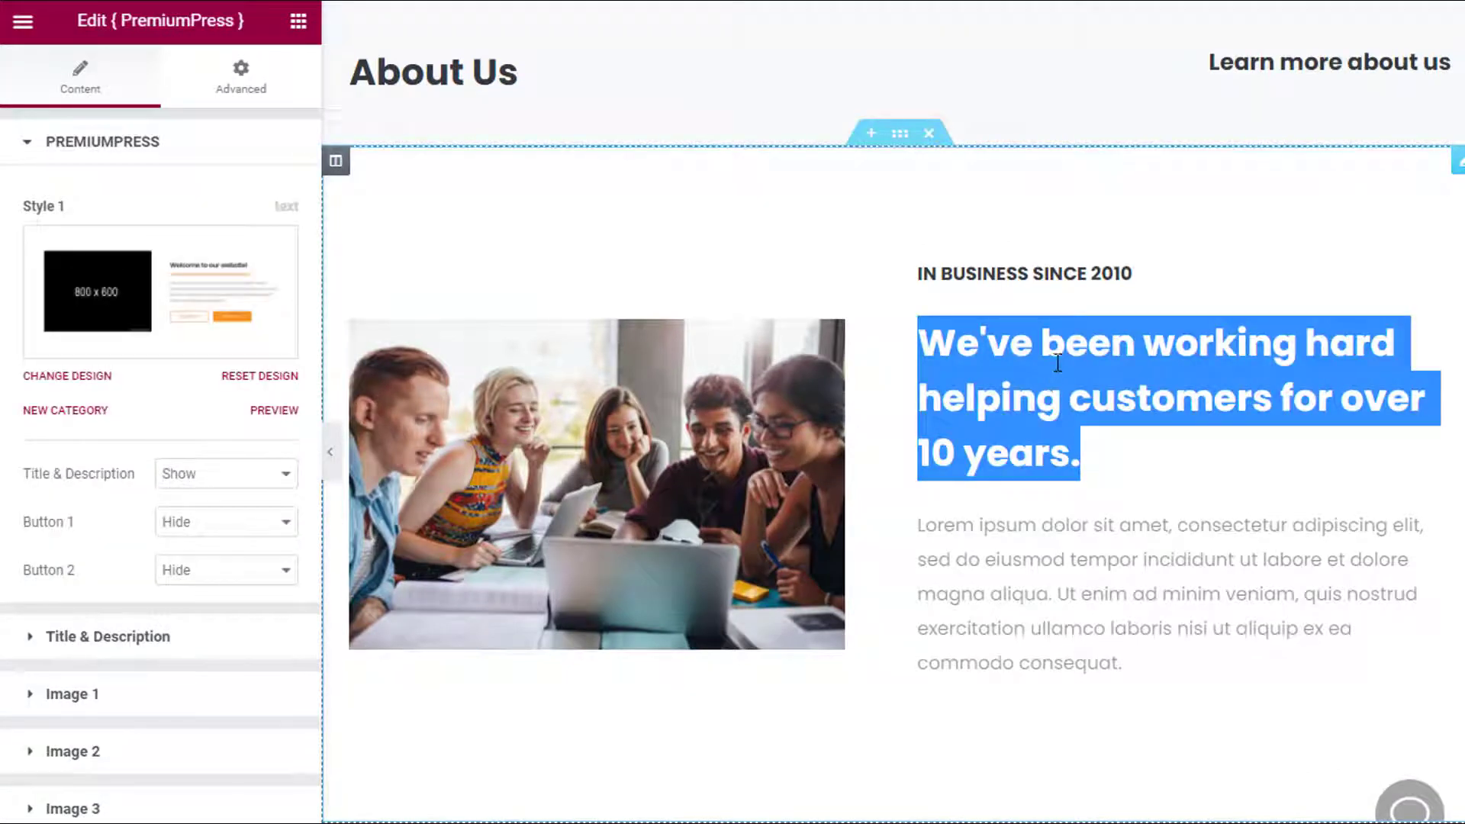
text(testing 123)
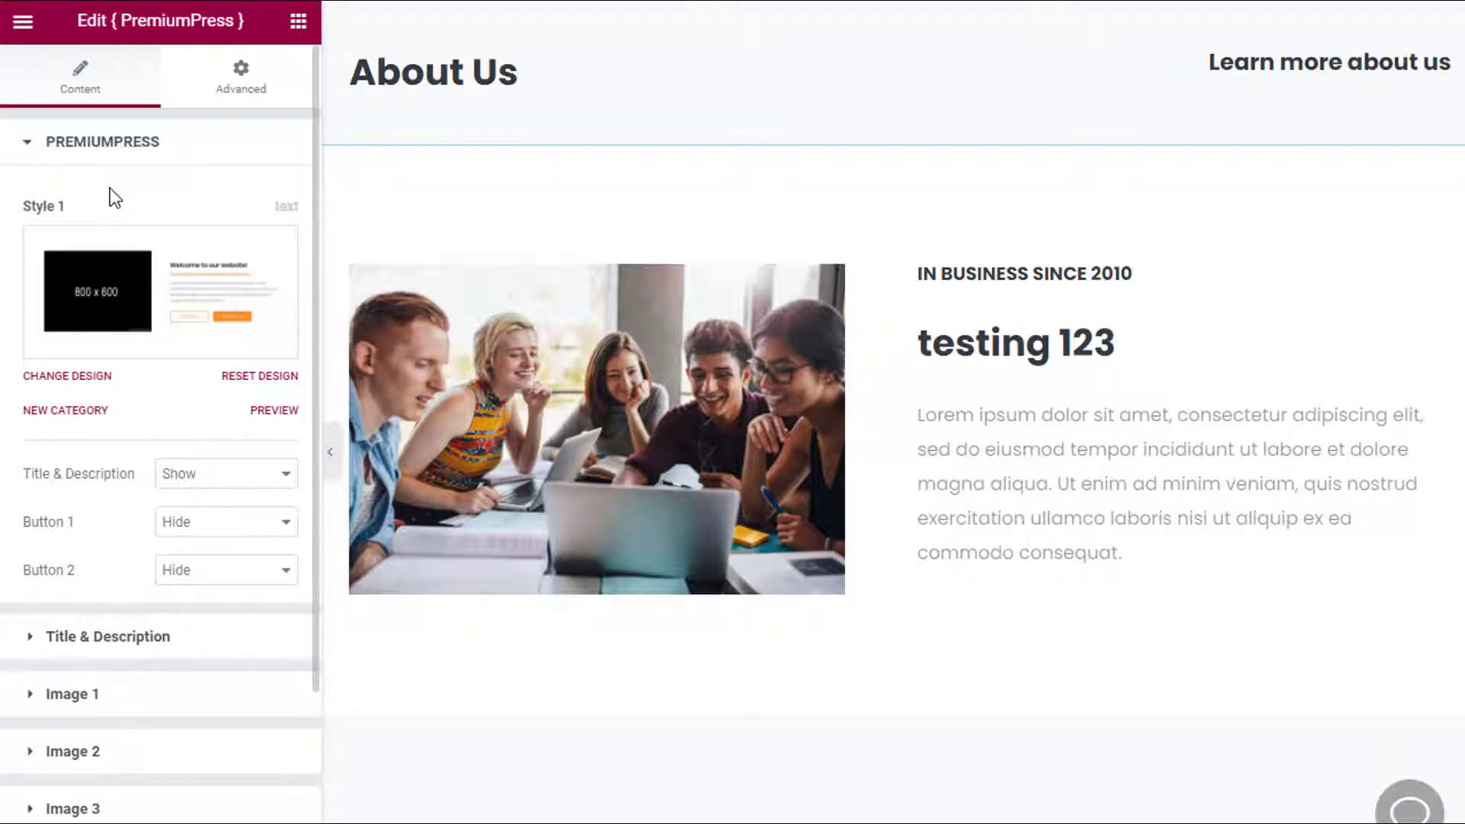
Look through the PremiumPress widget's Title & Description and first image settings.
click(103, 159)
click(89, 223)
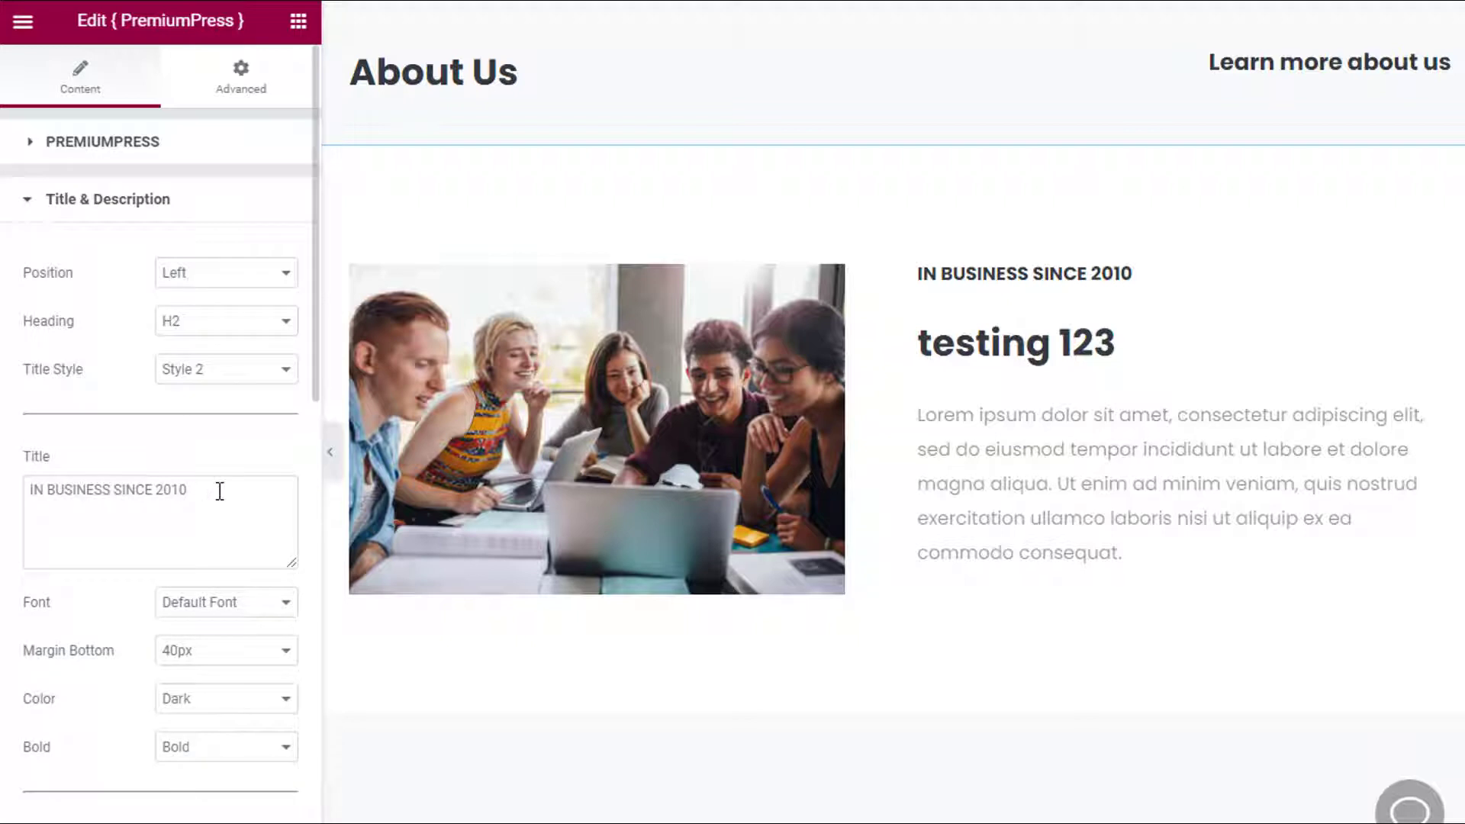
scroll(210, 526, down, 5)
click(132, 530)
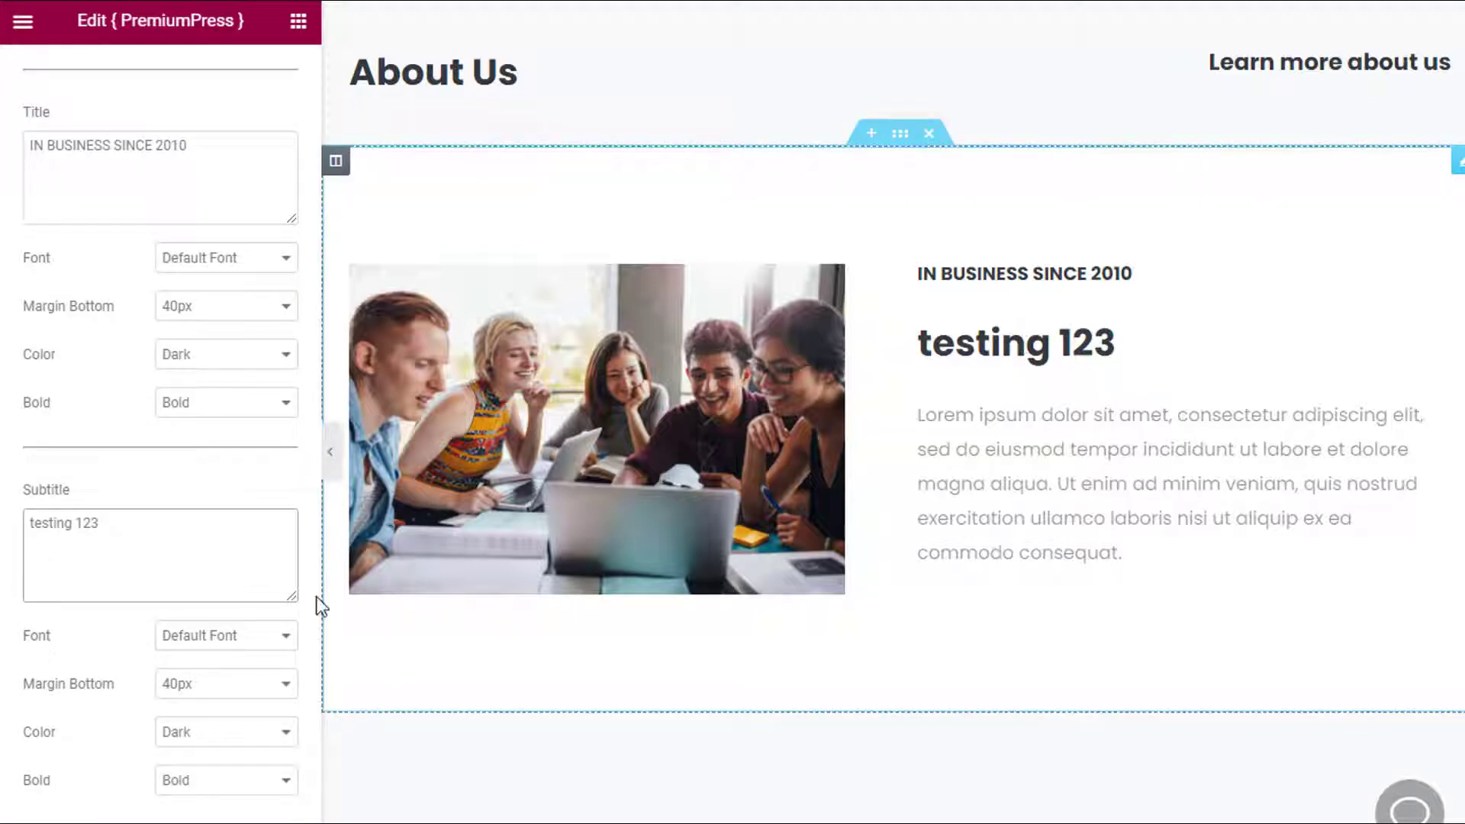
scroll(158, 567, up, 5)
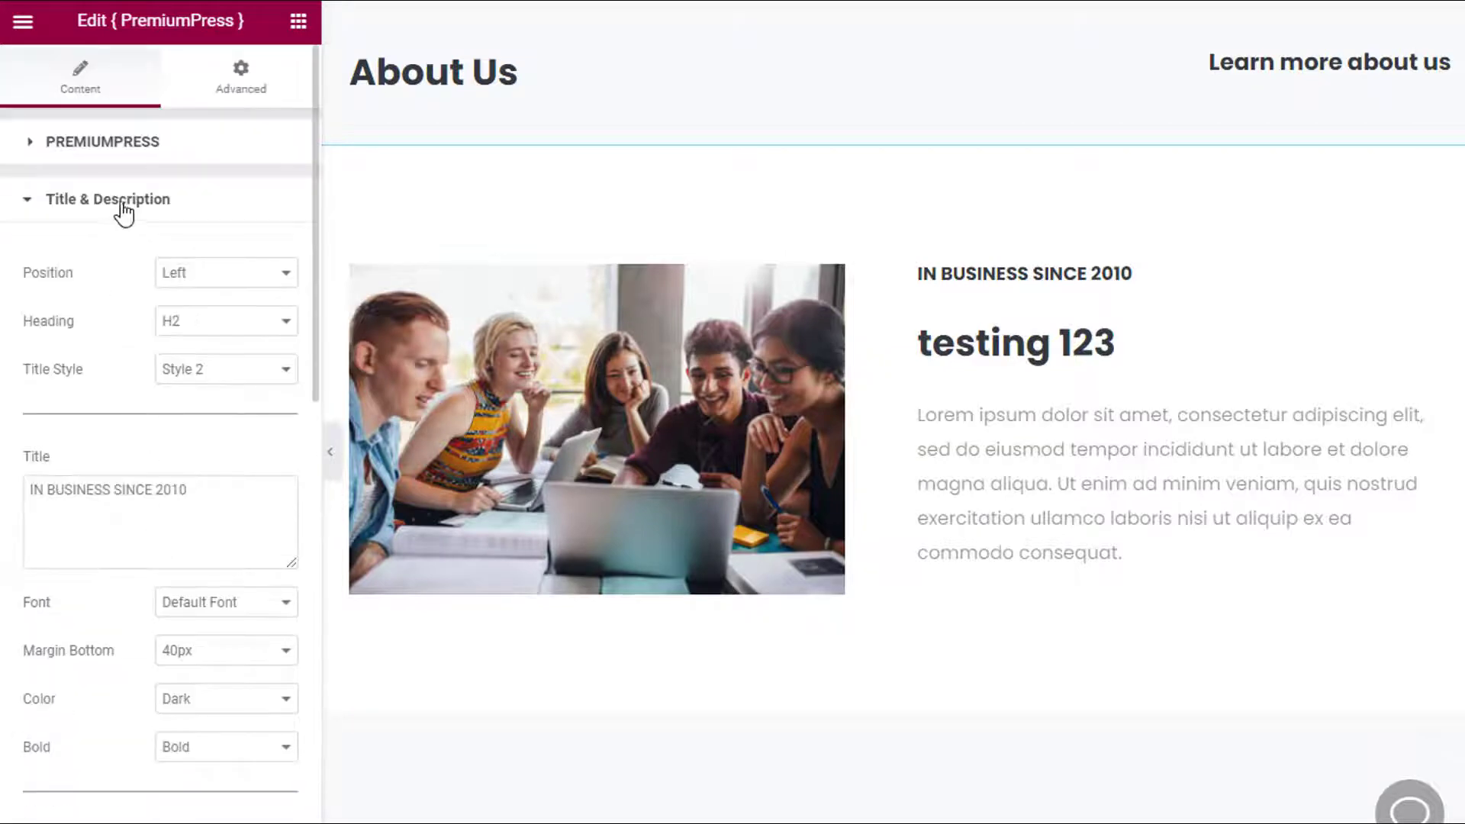
click(123, 200)
scroll(863, 395, down, 3)
scroll(840, 525, up, 3)
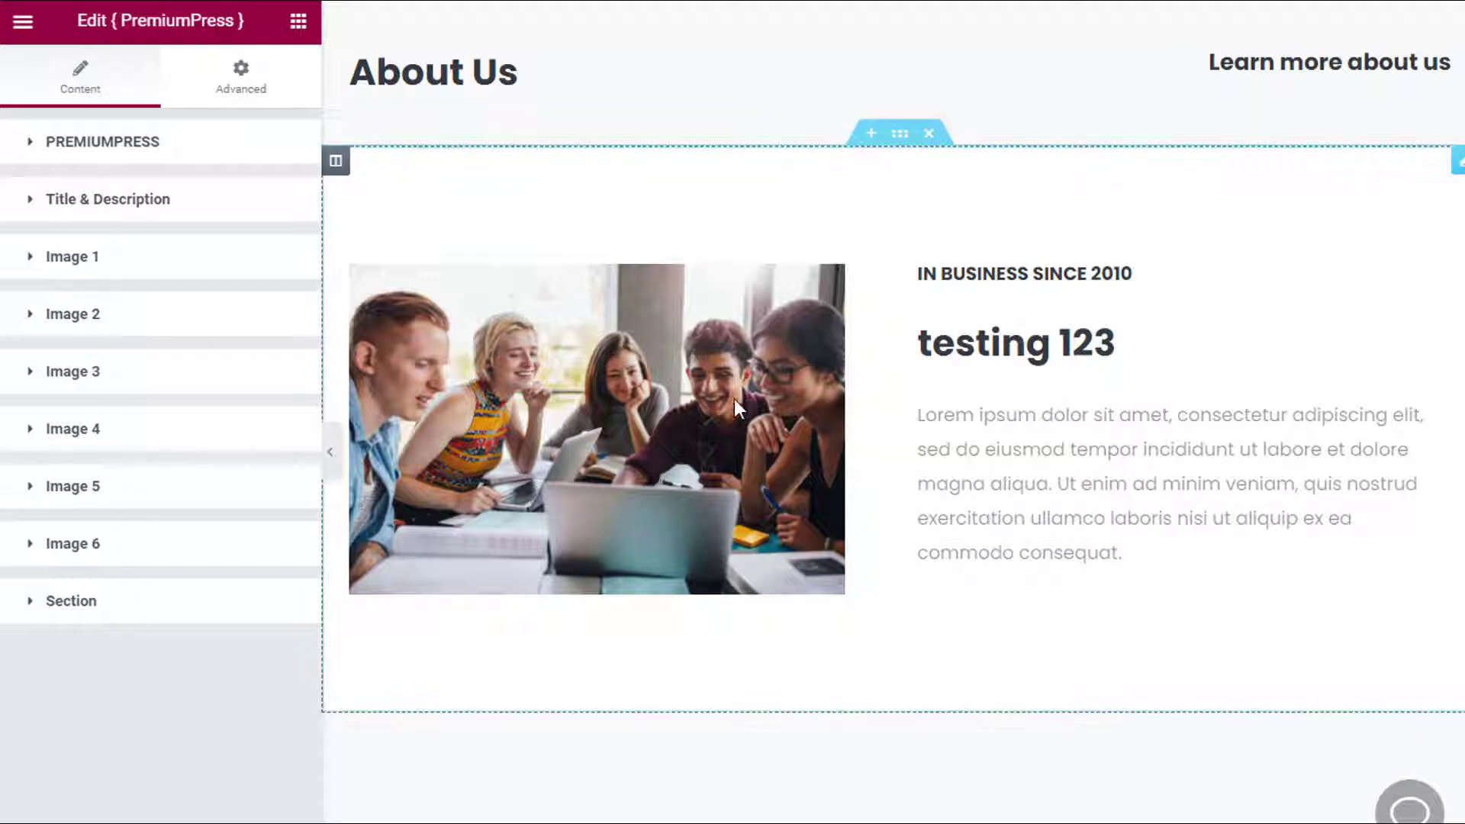
click(76, 259)
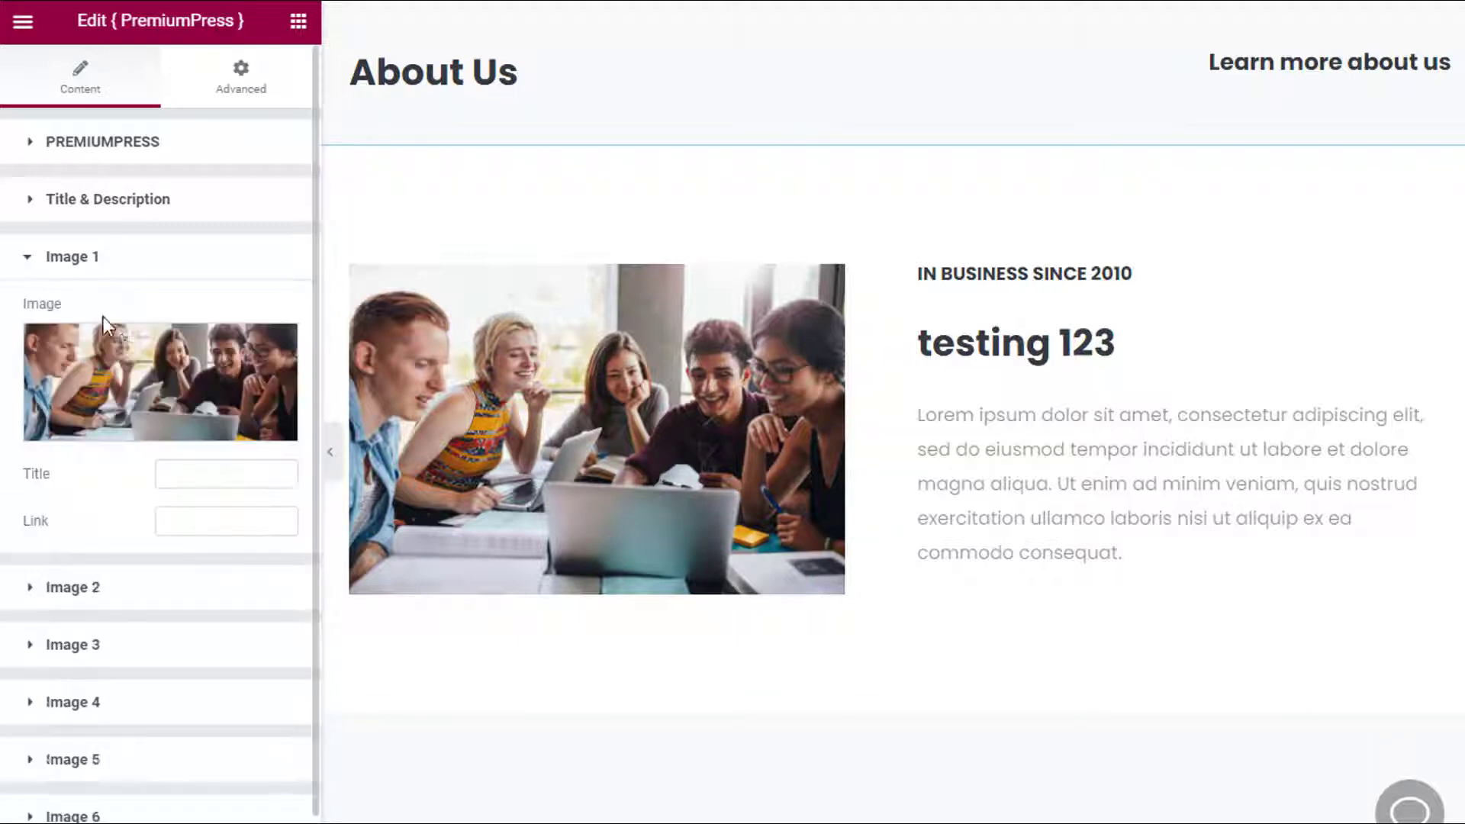
click(65, 259)
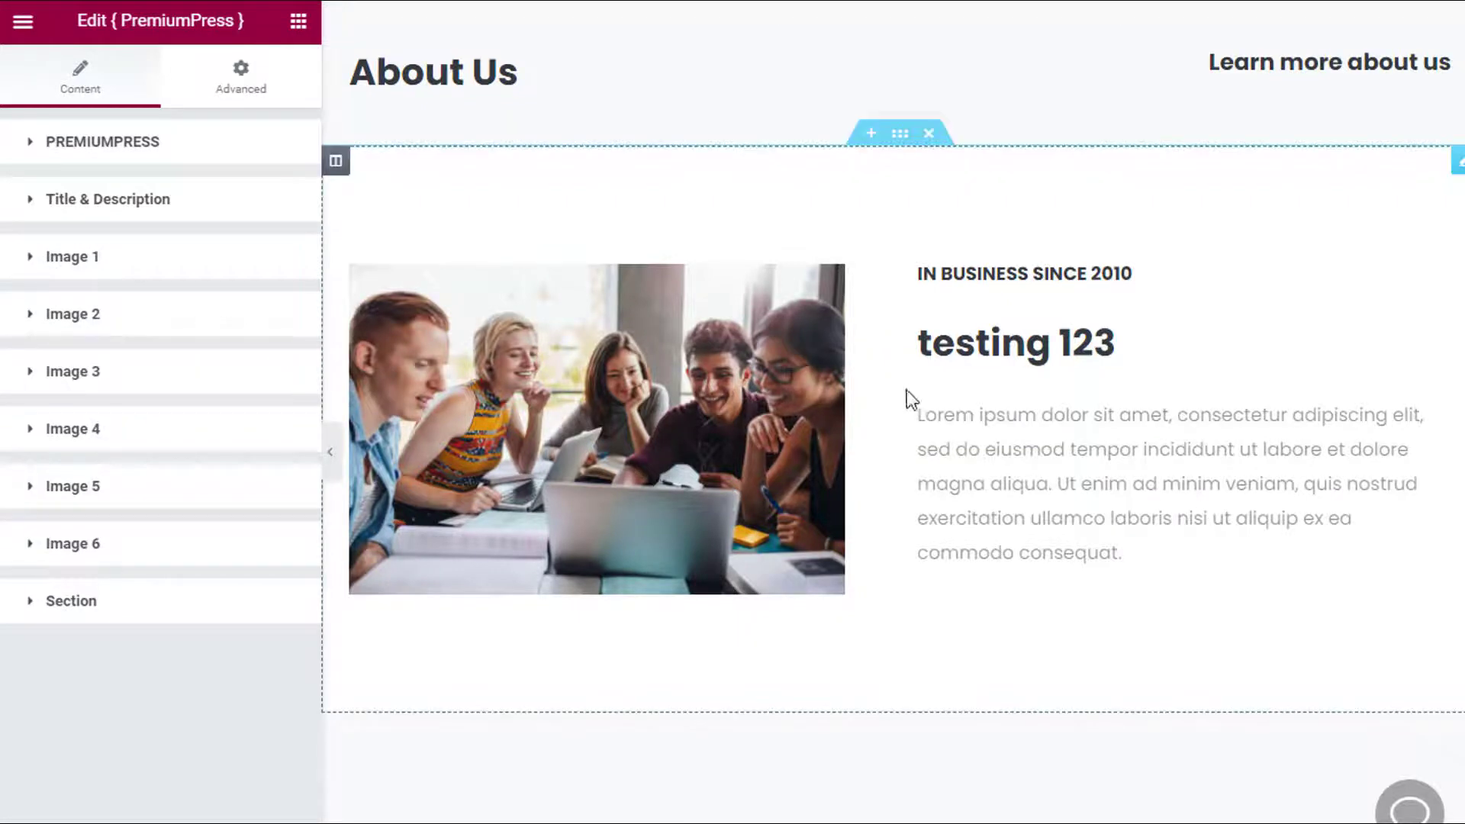
Change the title colour from Dark to Primary Color under Title & Description.
click(114, 199)
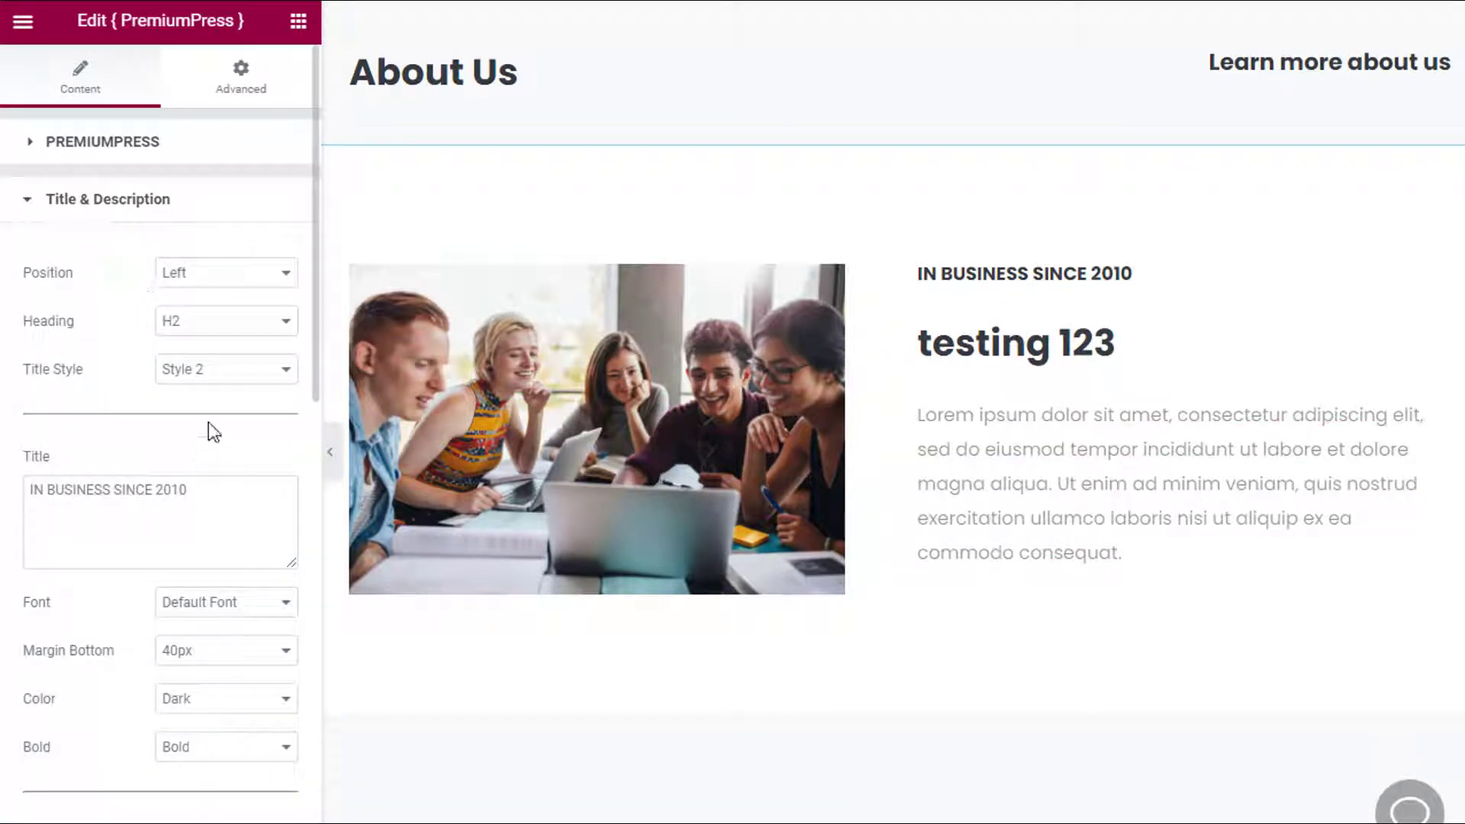
scroll(192, 589, down, 2)
scroll(190, 547, up, 2)
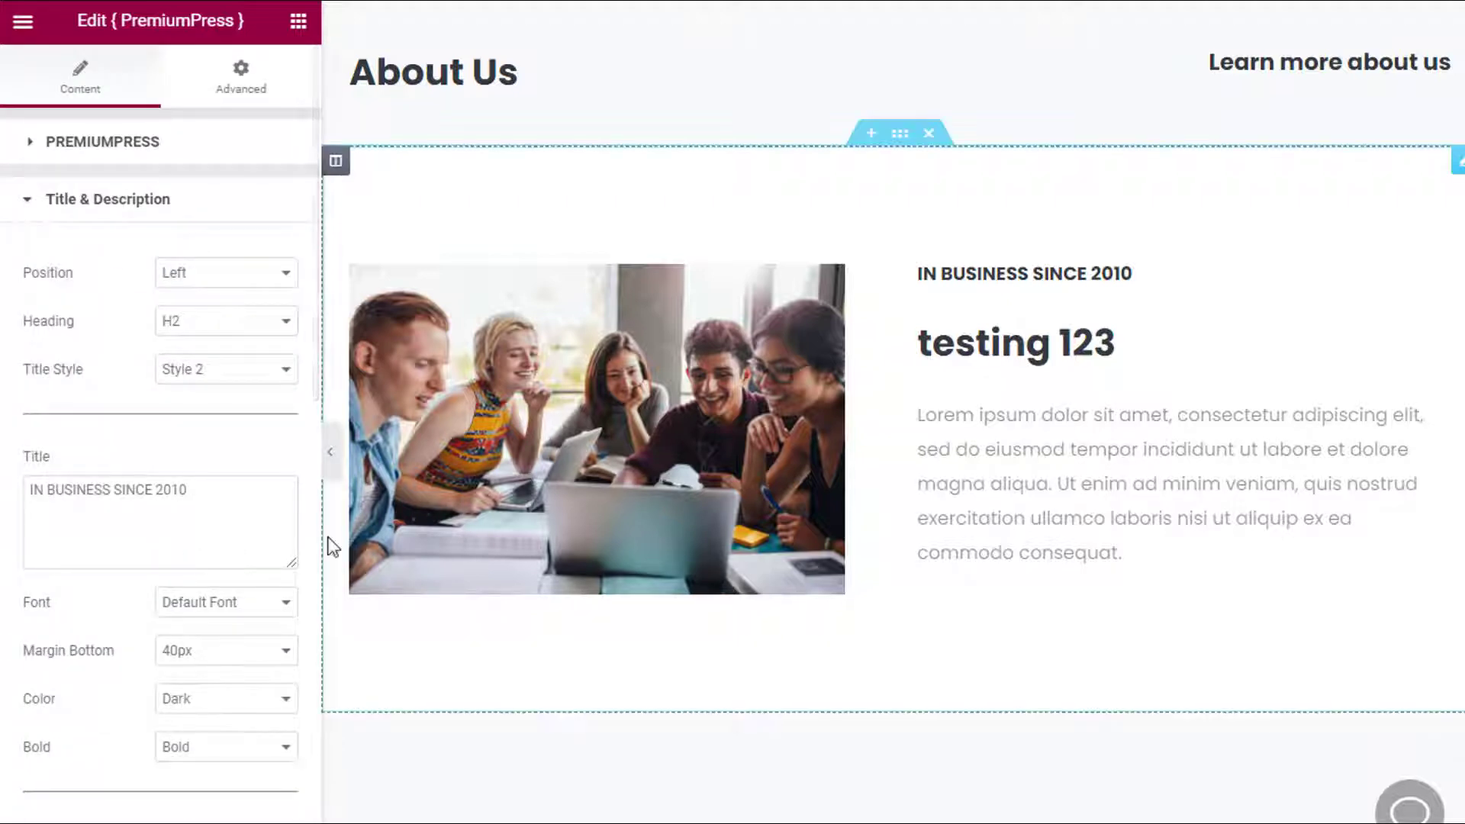
scroll(89, 561, down, 2)
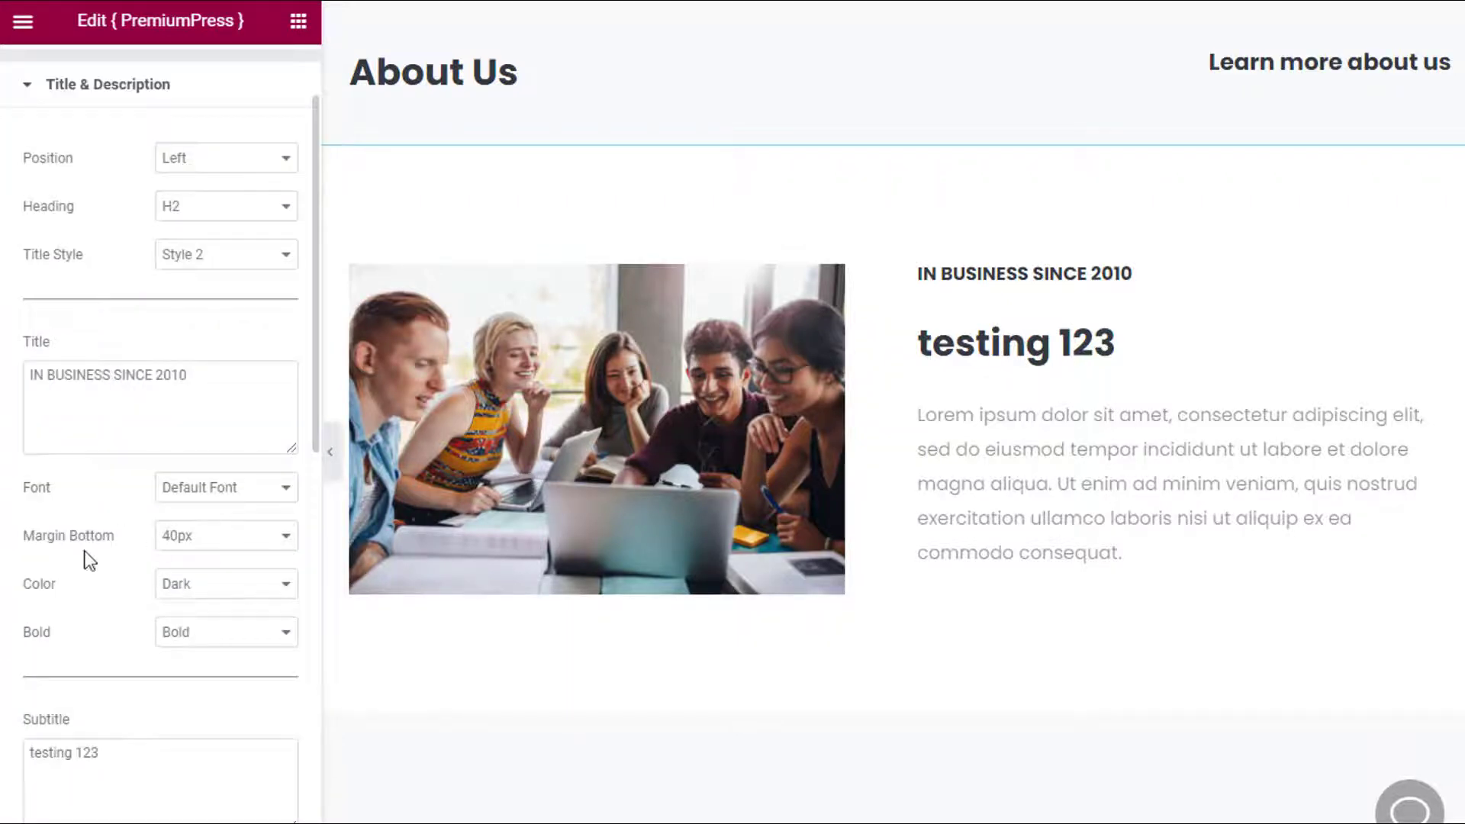
click(191, 593)
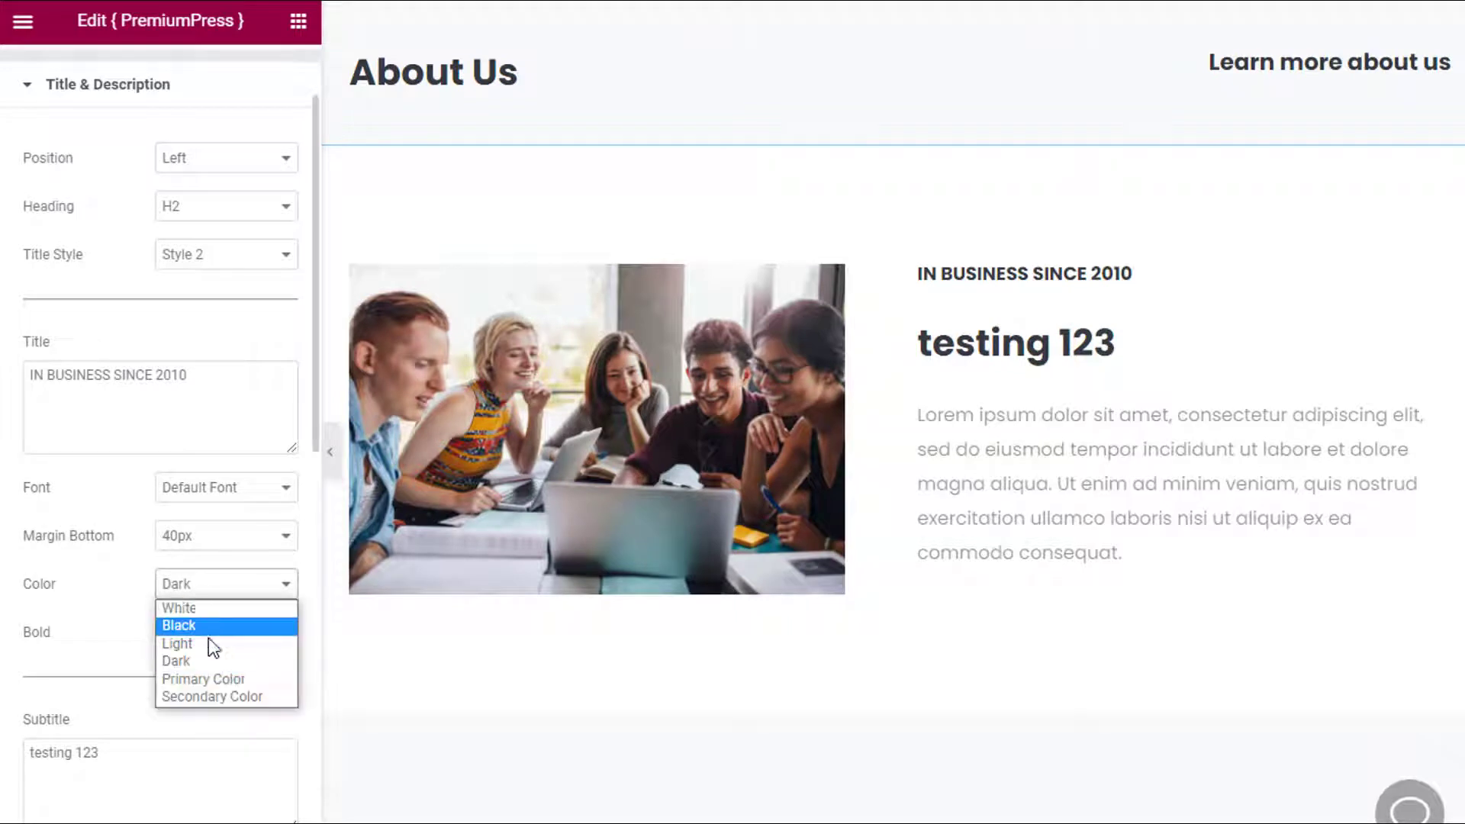
click(211, 679)
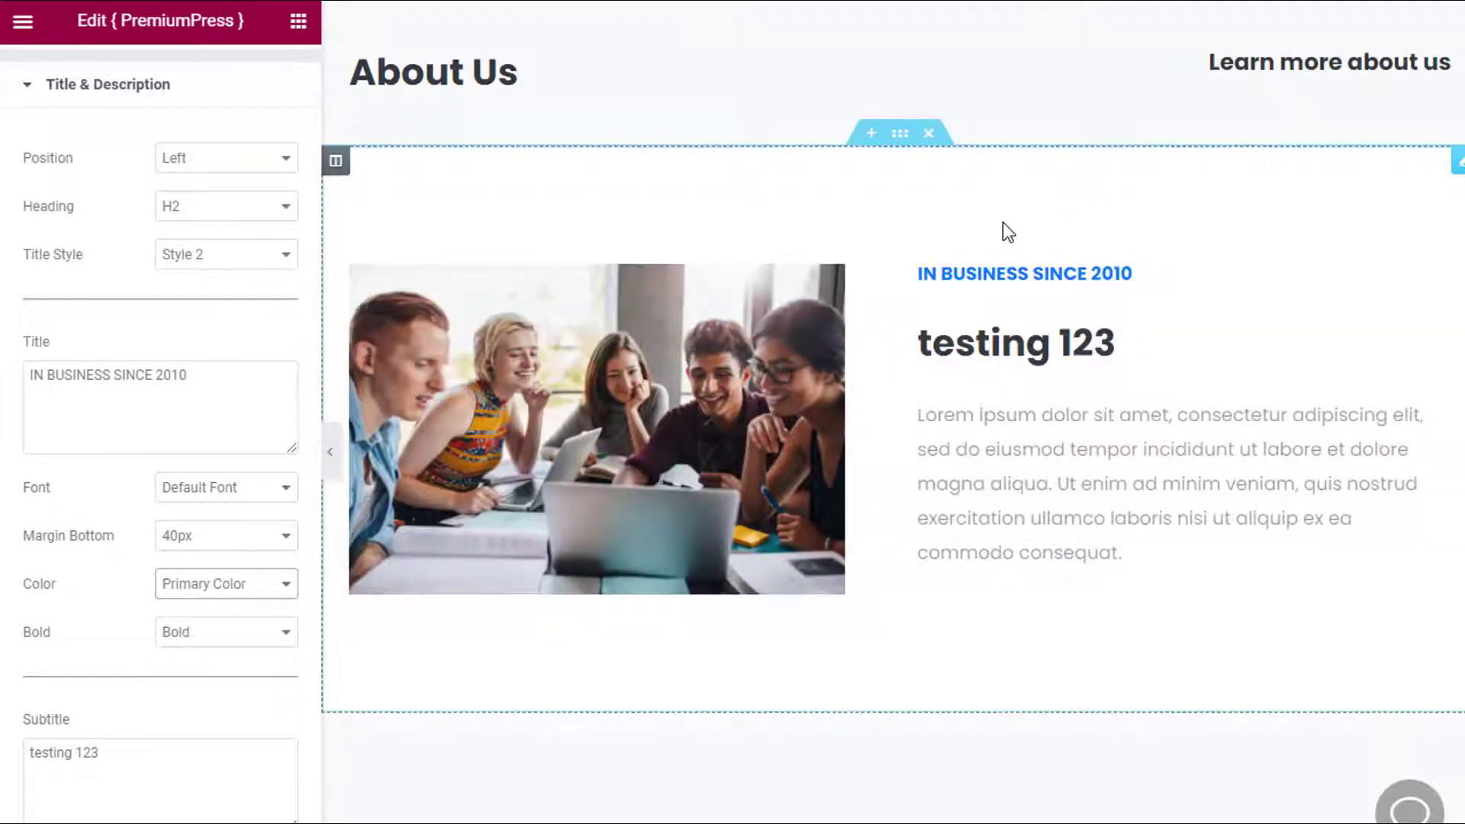
scroll(198, 335, up, 2)
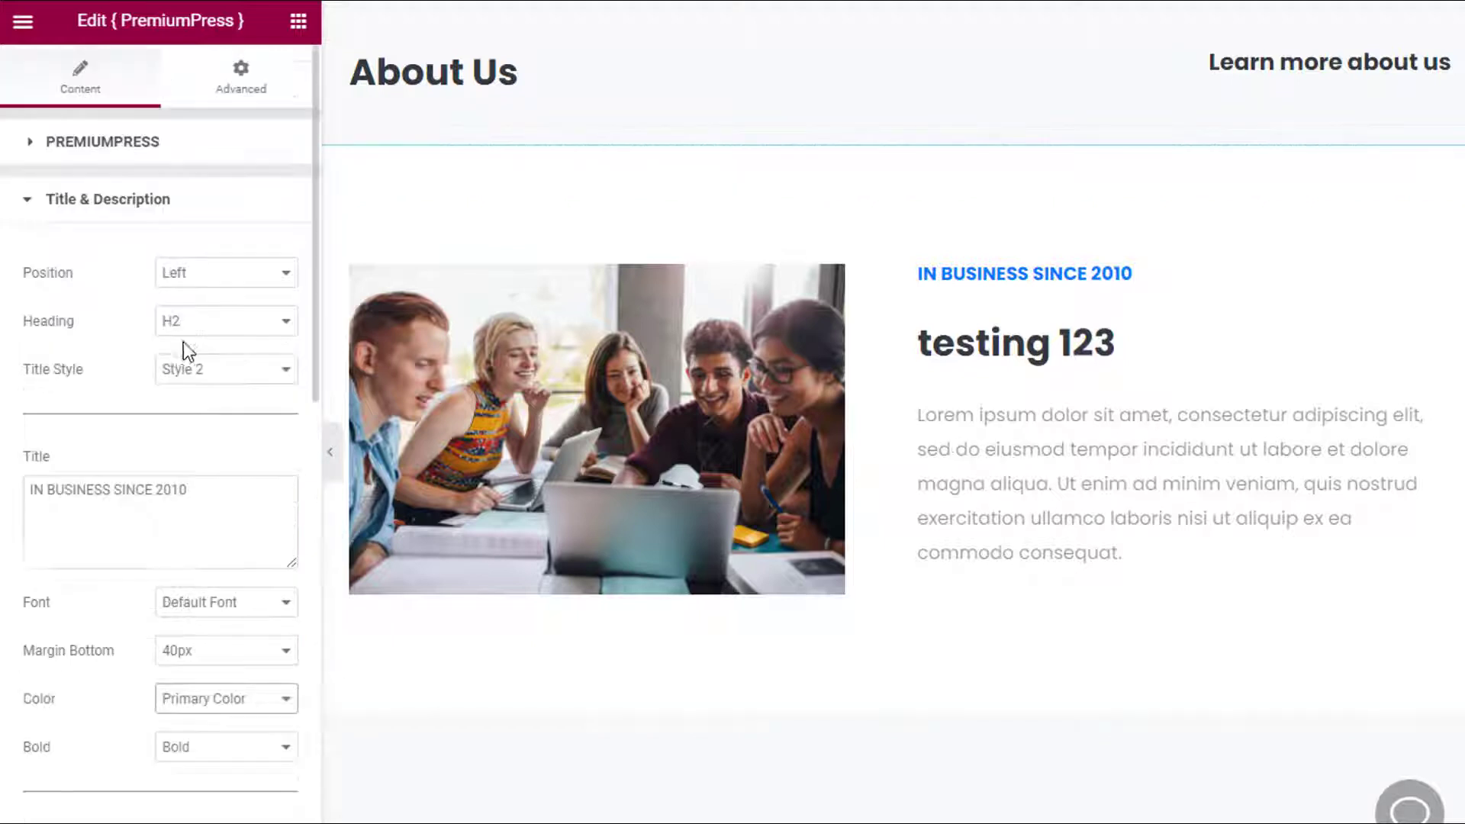
click(114, 204)
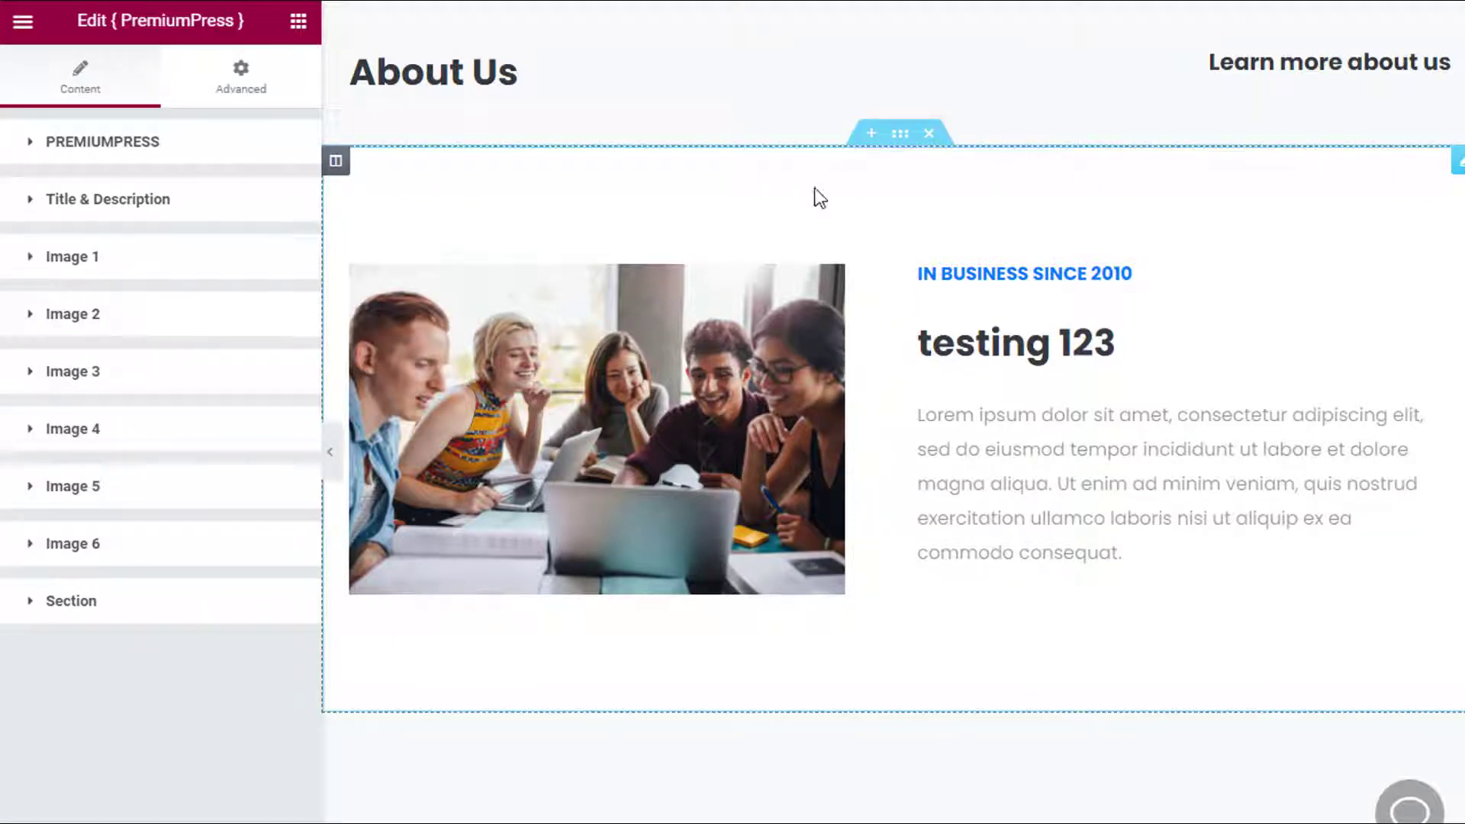
Delete the photo section and drag a PremiumPress widget, found by searching 'premi', above Over 50,000 Clients.
click(929, 135)
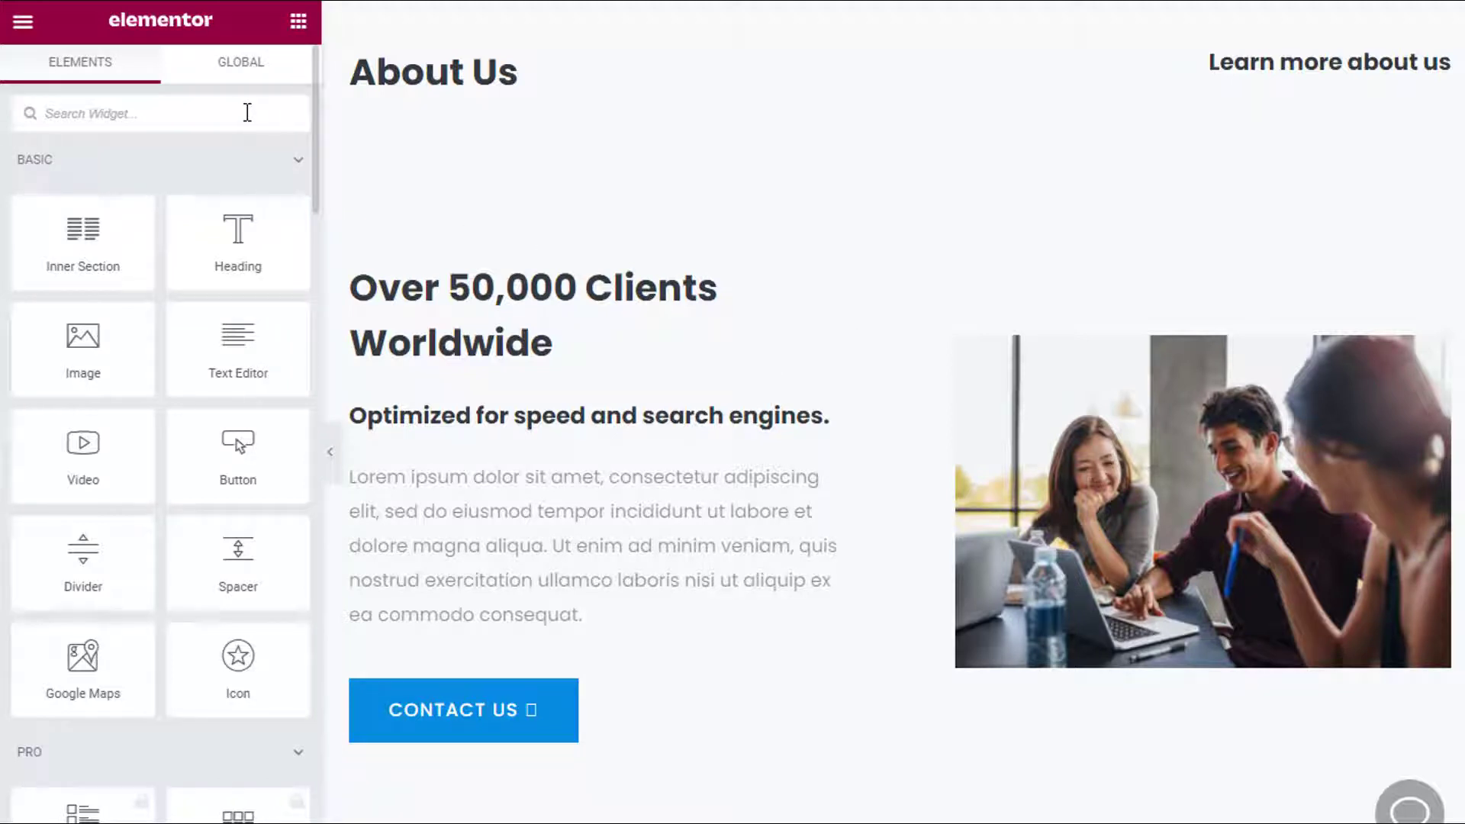
text(premi)
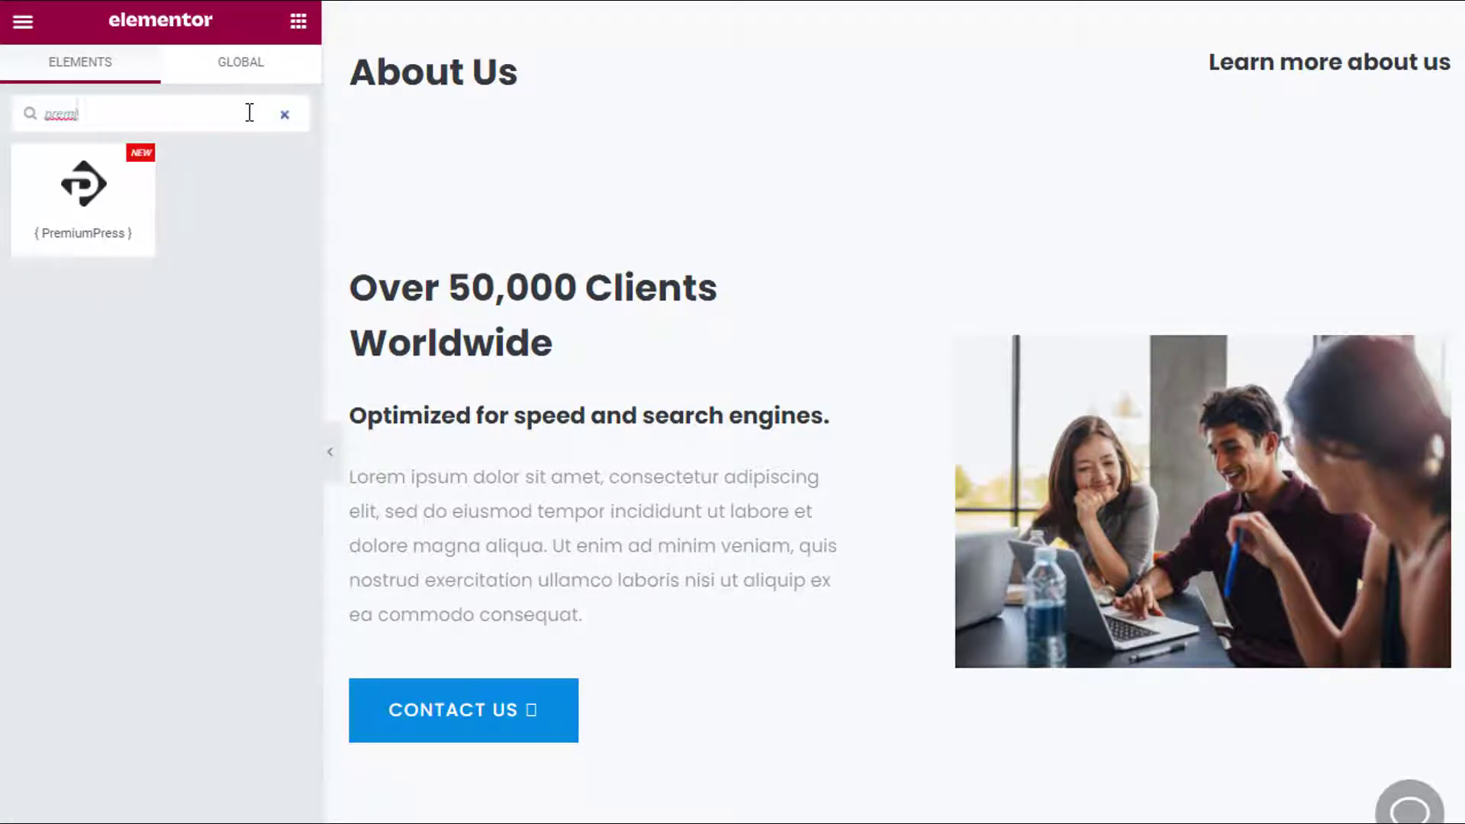
drag(84, 195, 649, 206)
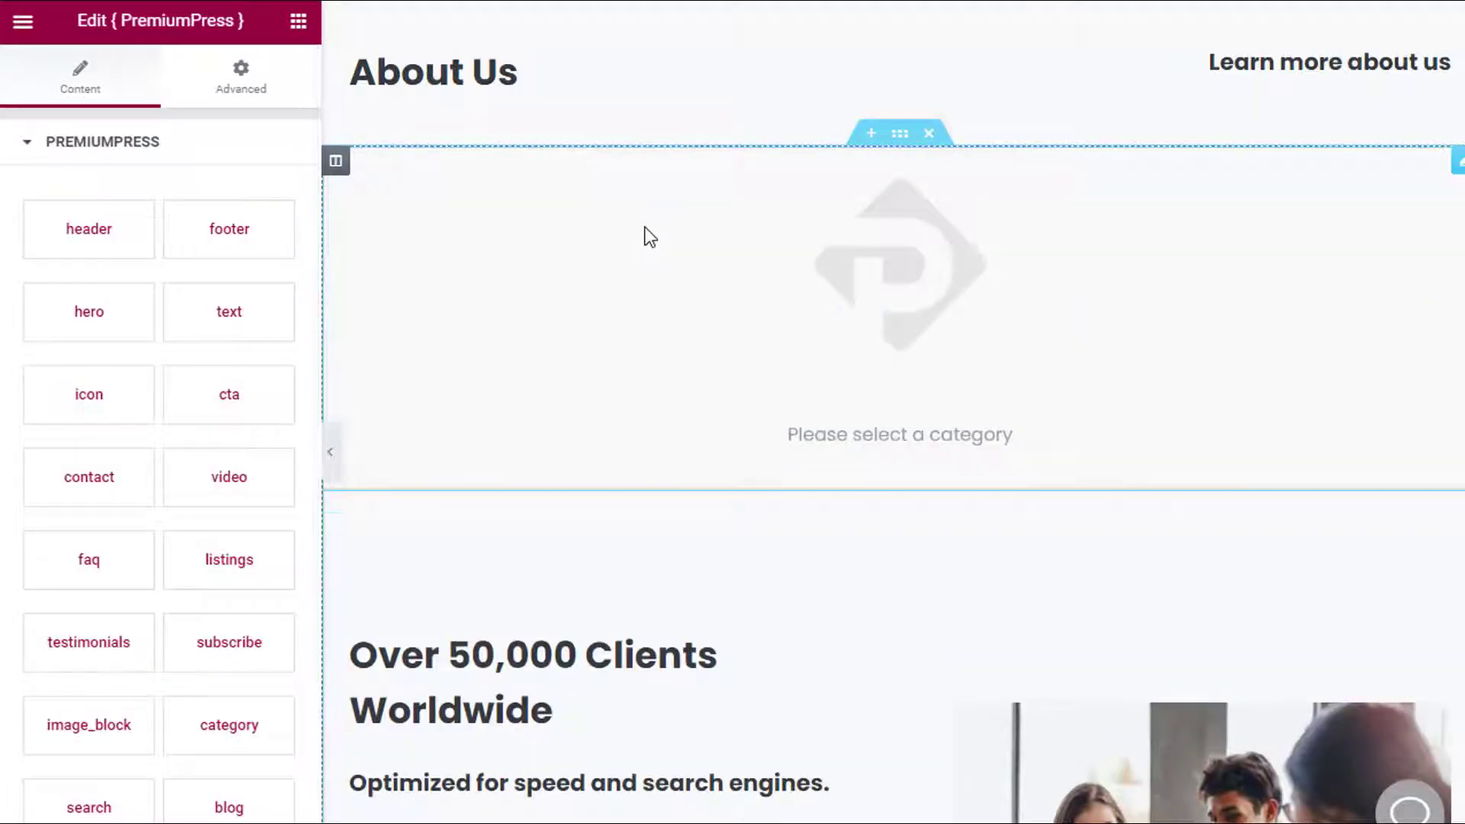
scroll(137, 390, down, 3)
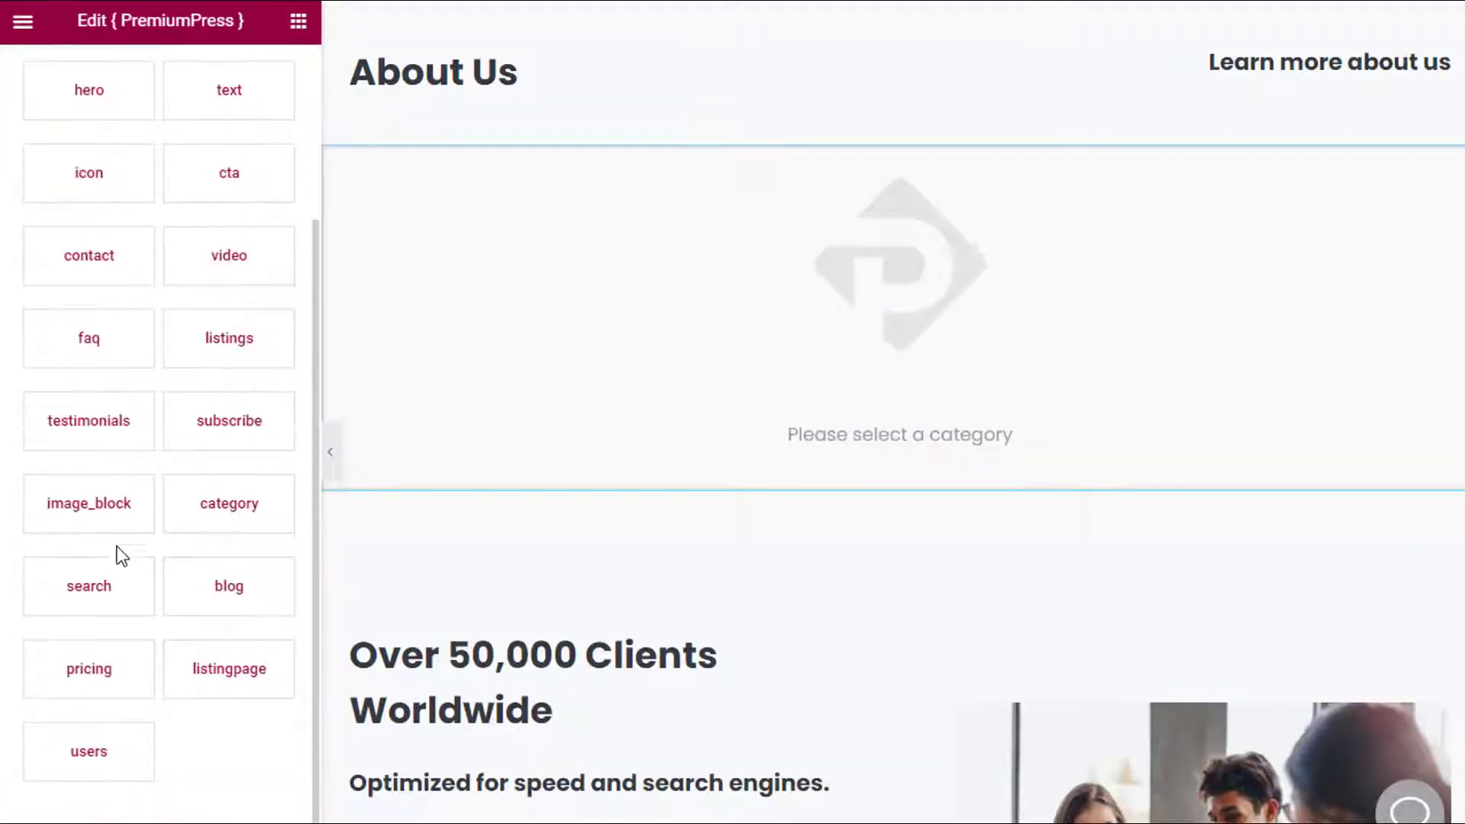
scroll(122, 565, up, 3)
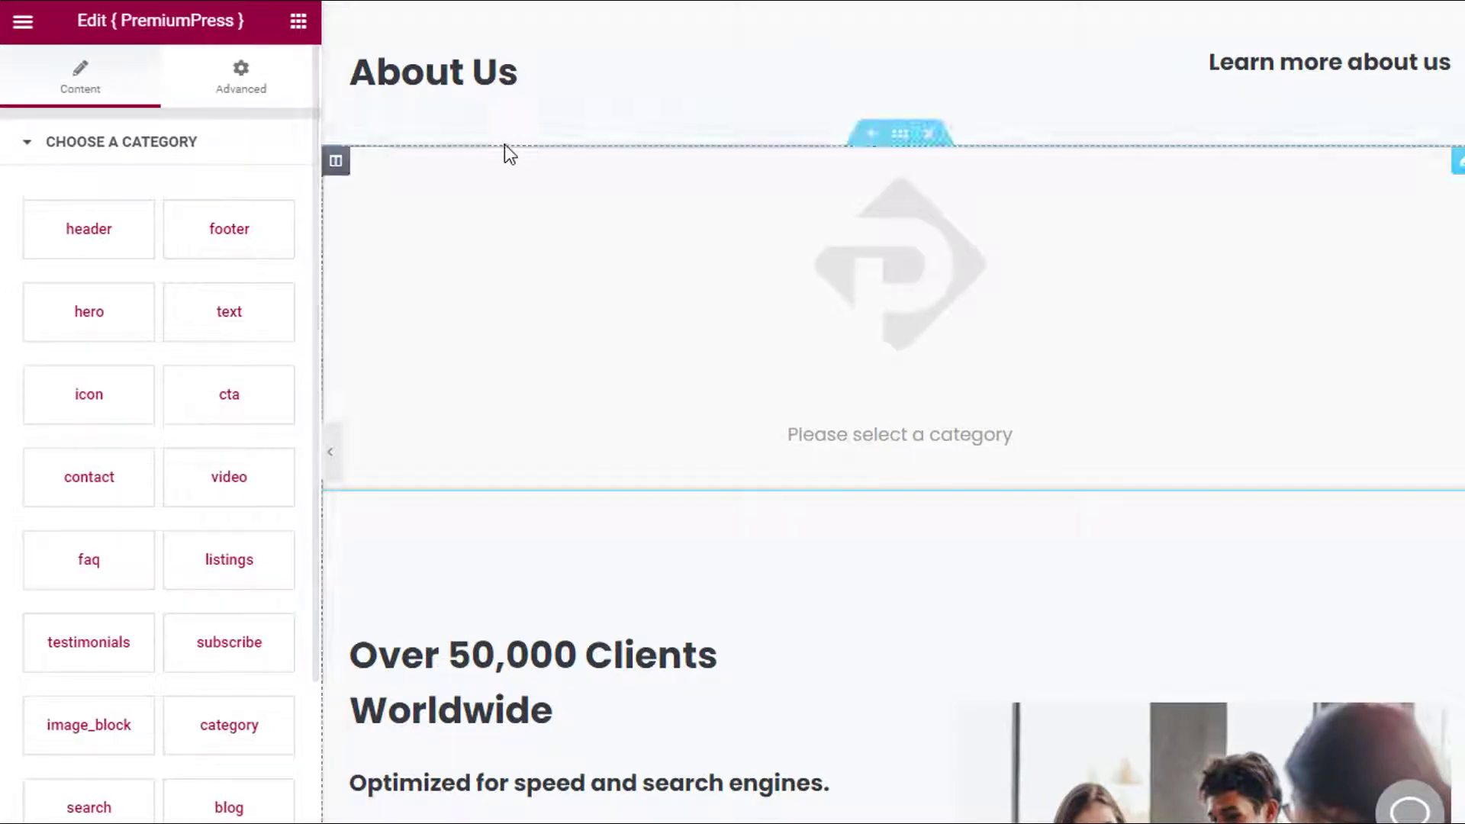
Choose the 'text' category for the new PremiumPress block.
click(229, 313)
scroll(197, 366, down, 3)
scroll(190, 368, up, 3)
scroll(121, 455, down, 4)
scroll(114, 439, up, 4)
scroll(191, 584, down, 2)
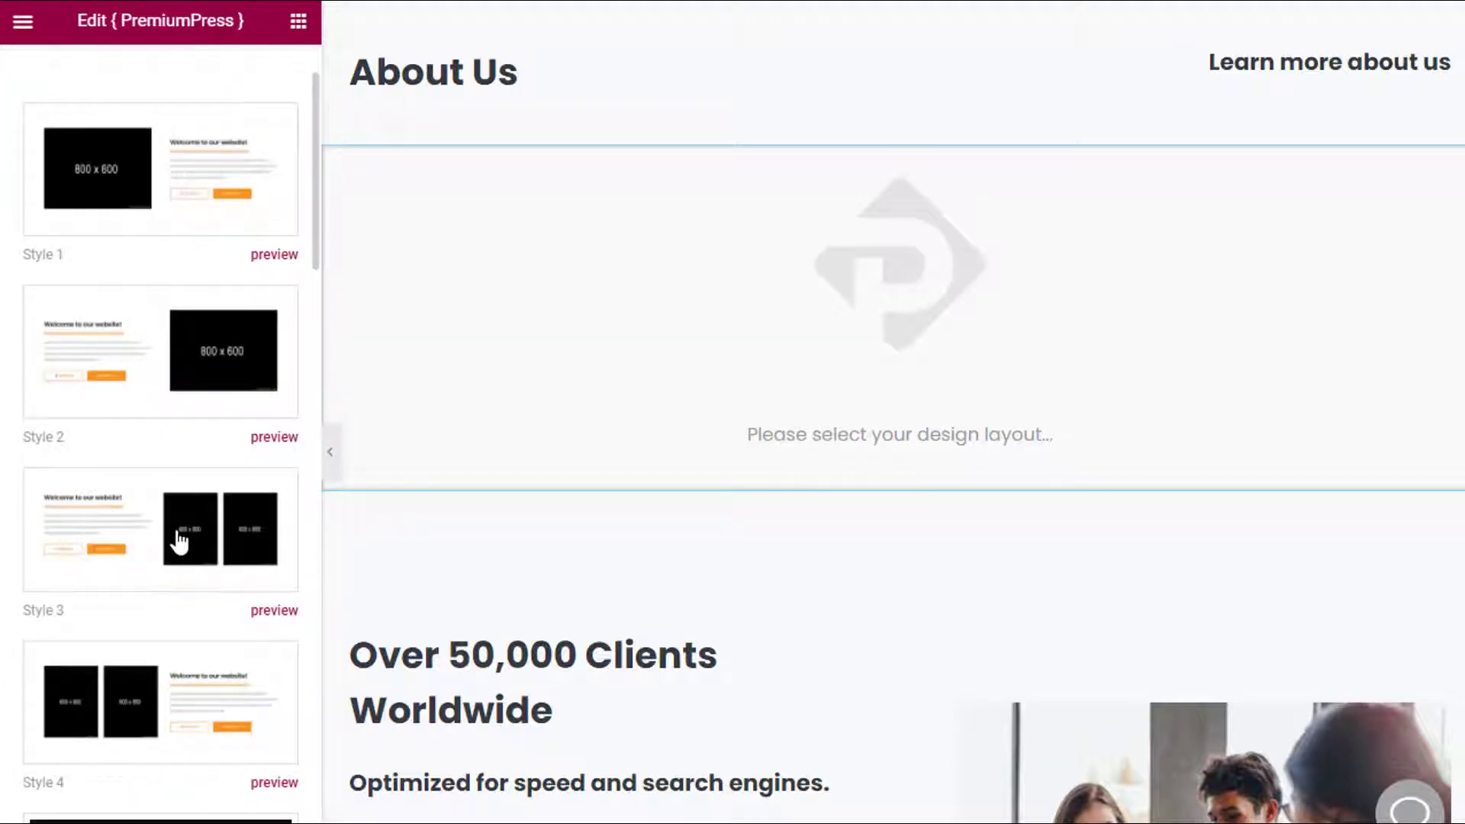
Apply the Style 3 layout and change its heading to 'testing 123'.
click(179, 542)
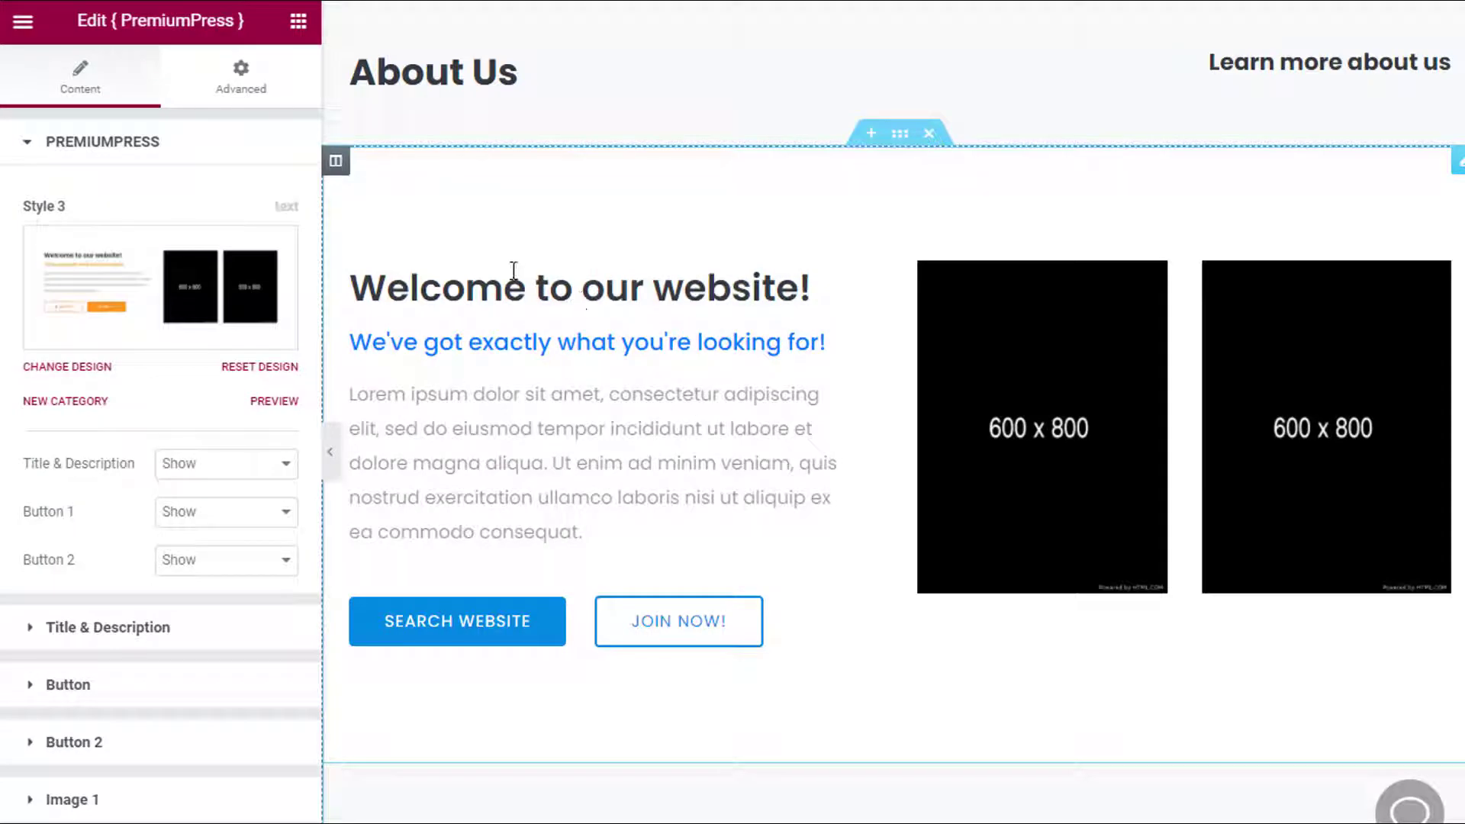
triple_click(524, 283)
text(testing 123)
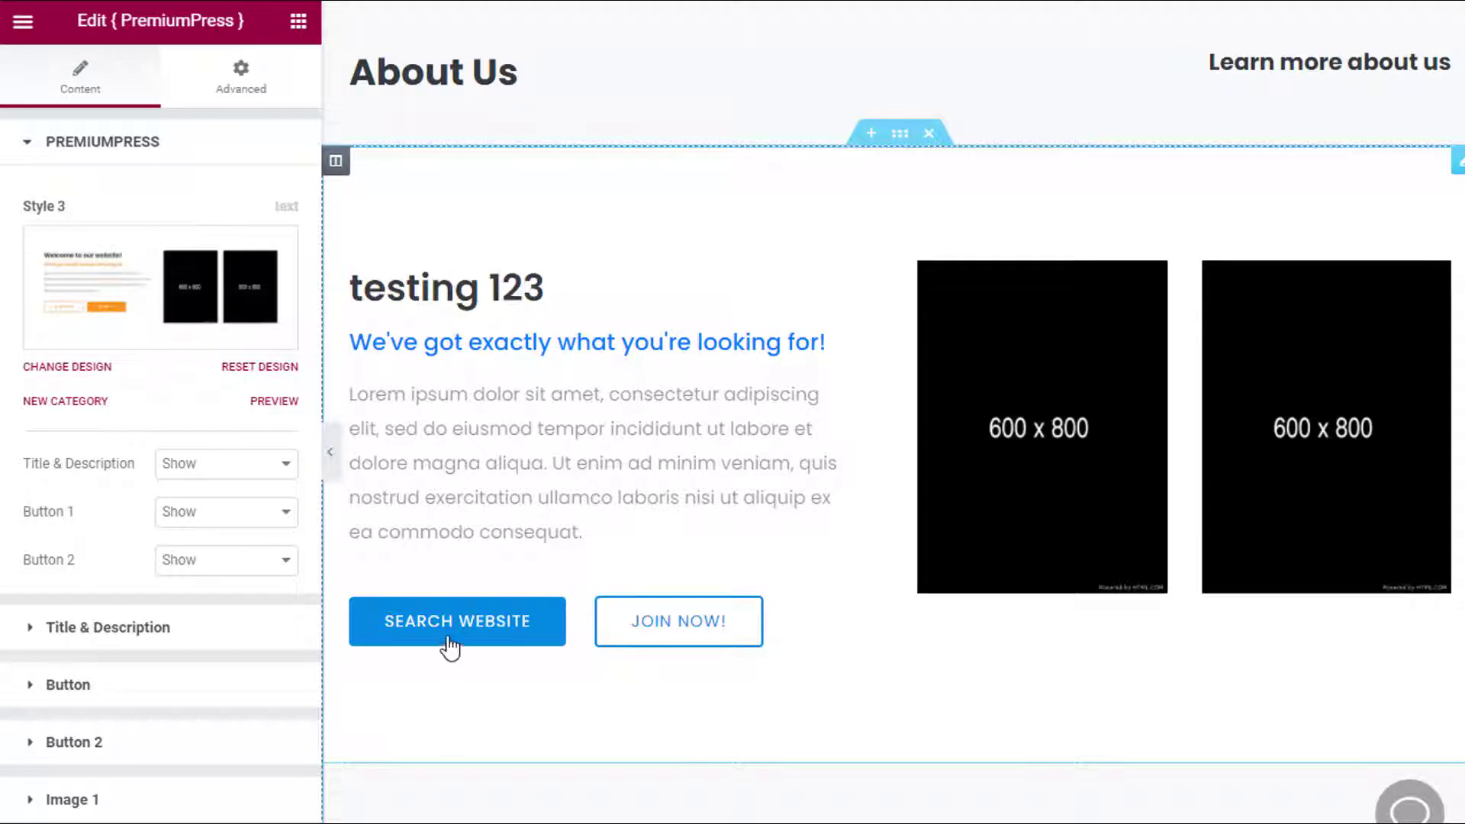
Relabel the first button 'BUTTON 123' and save the page with UPDATE.
key(BackSpace)
key(BackSpace)
key(BackSpace)
key(BackSpace)
key(BackSpace)
key(BackSpace)
key(BackSpace)
key(BackSpace)
key(BackSpace)
key(BackSpace)
key(BackSpace)
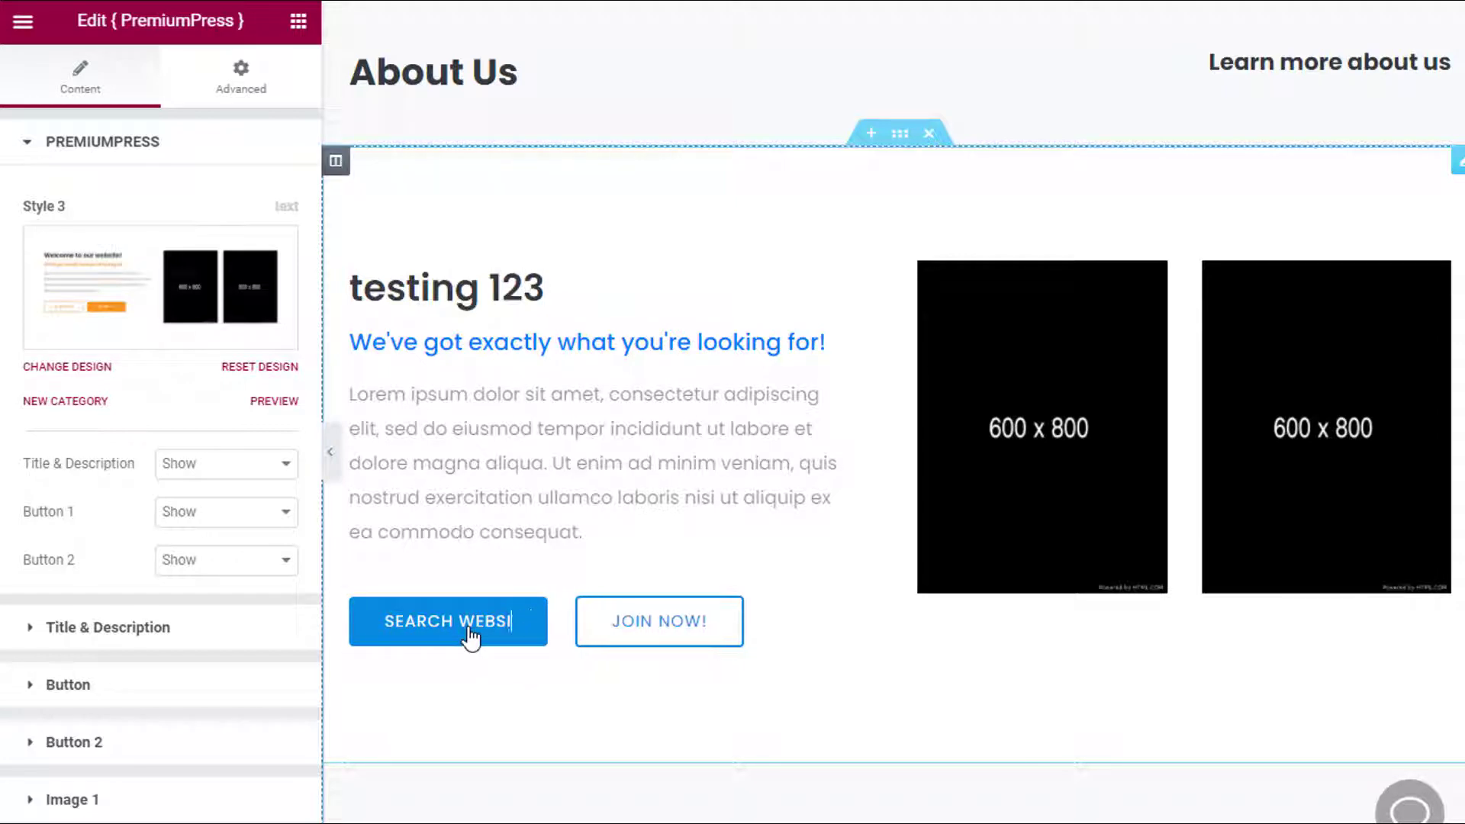
key(BackSpace)
key(BackSpace)
key(BackSpace)
text(BUTTON 123)
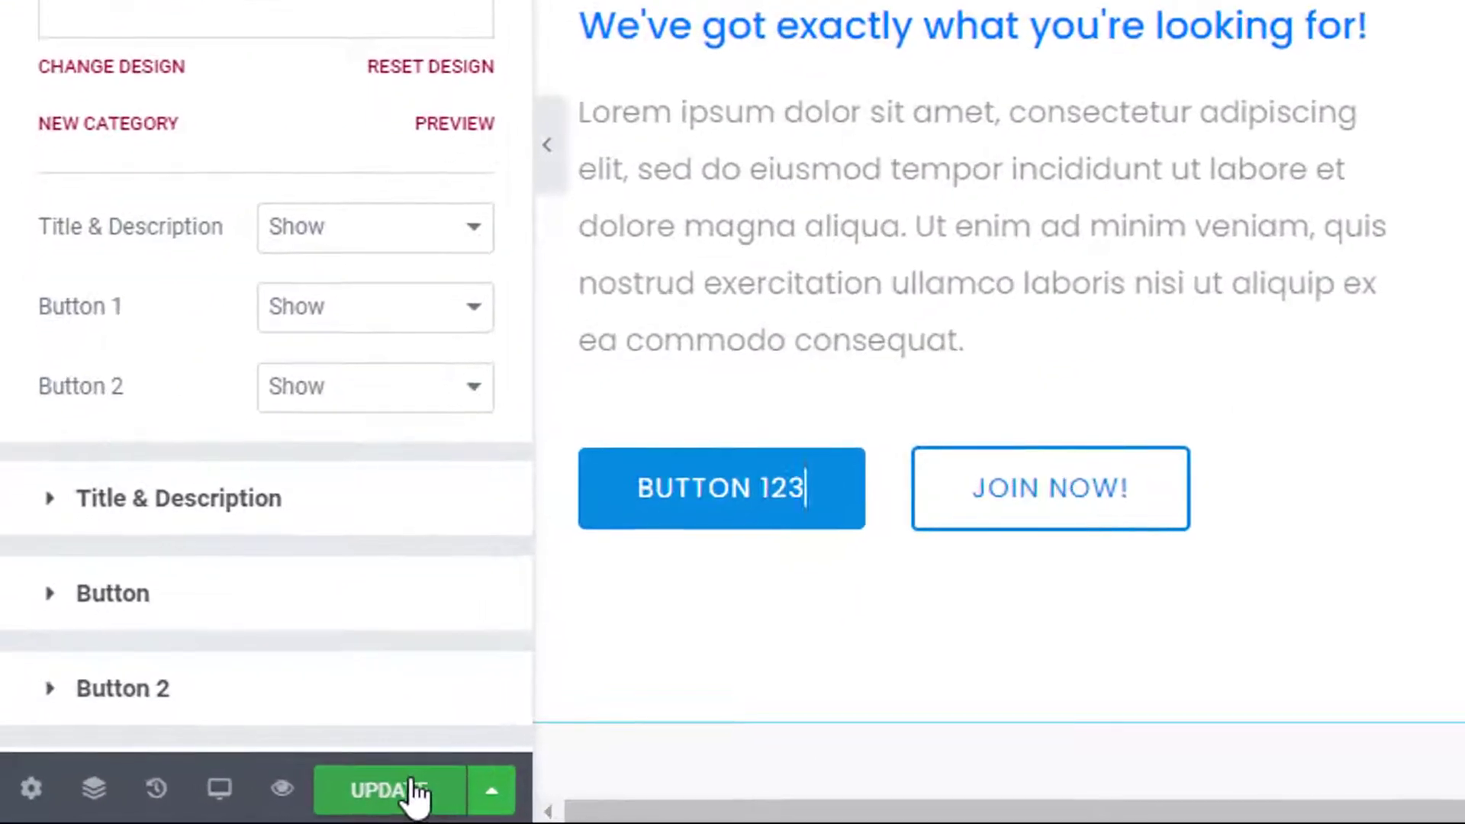
click(415, 792)
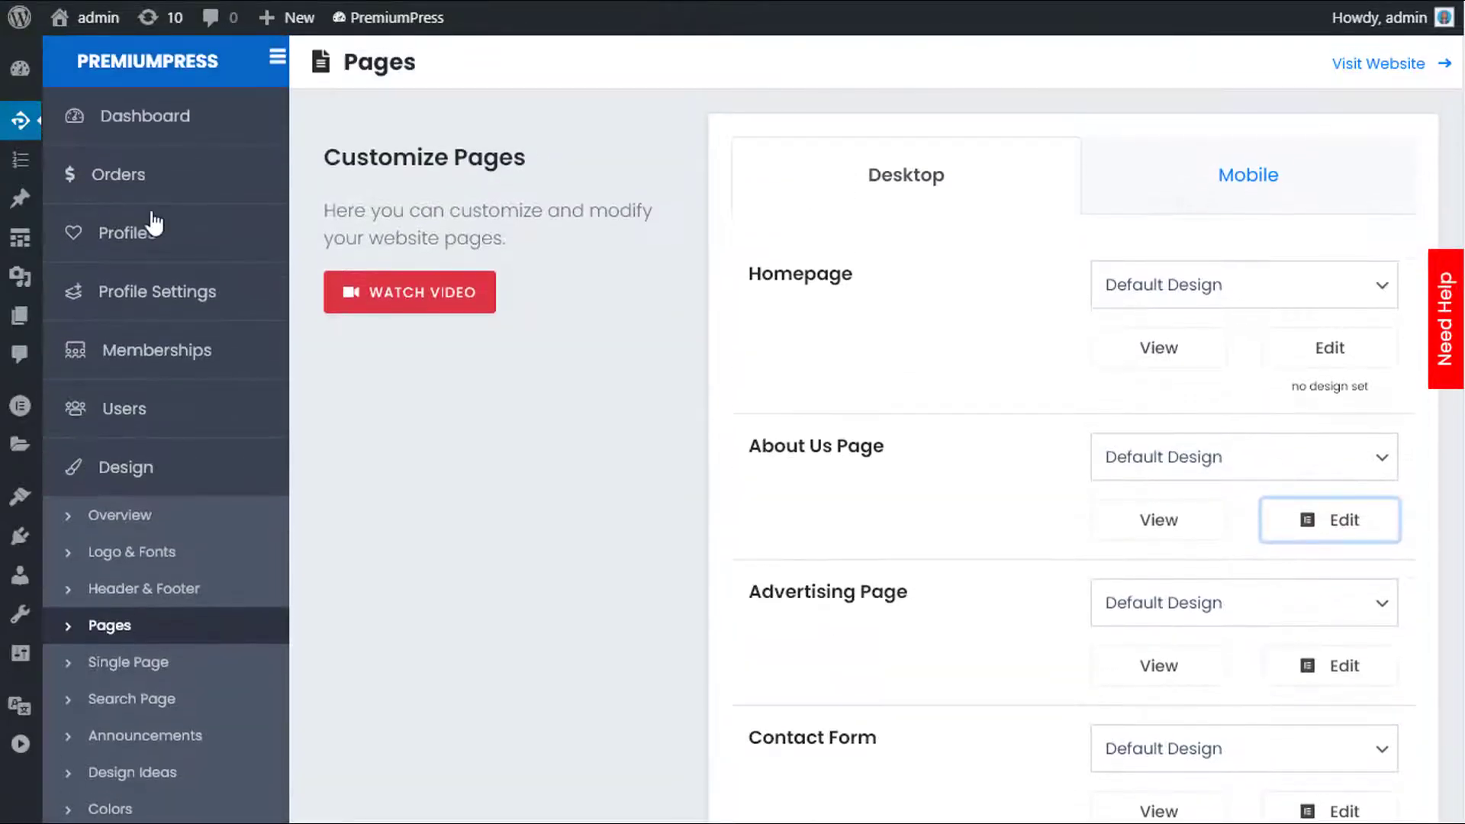
Return to the PremiumPress Customize Pages list via the Dashboard and Design overview.
click(31, 83)
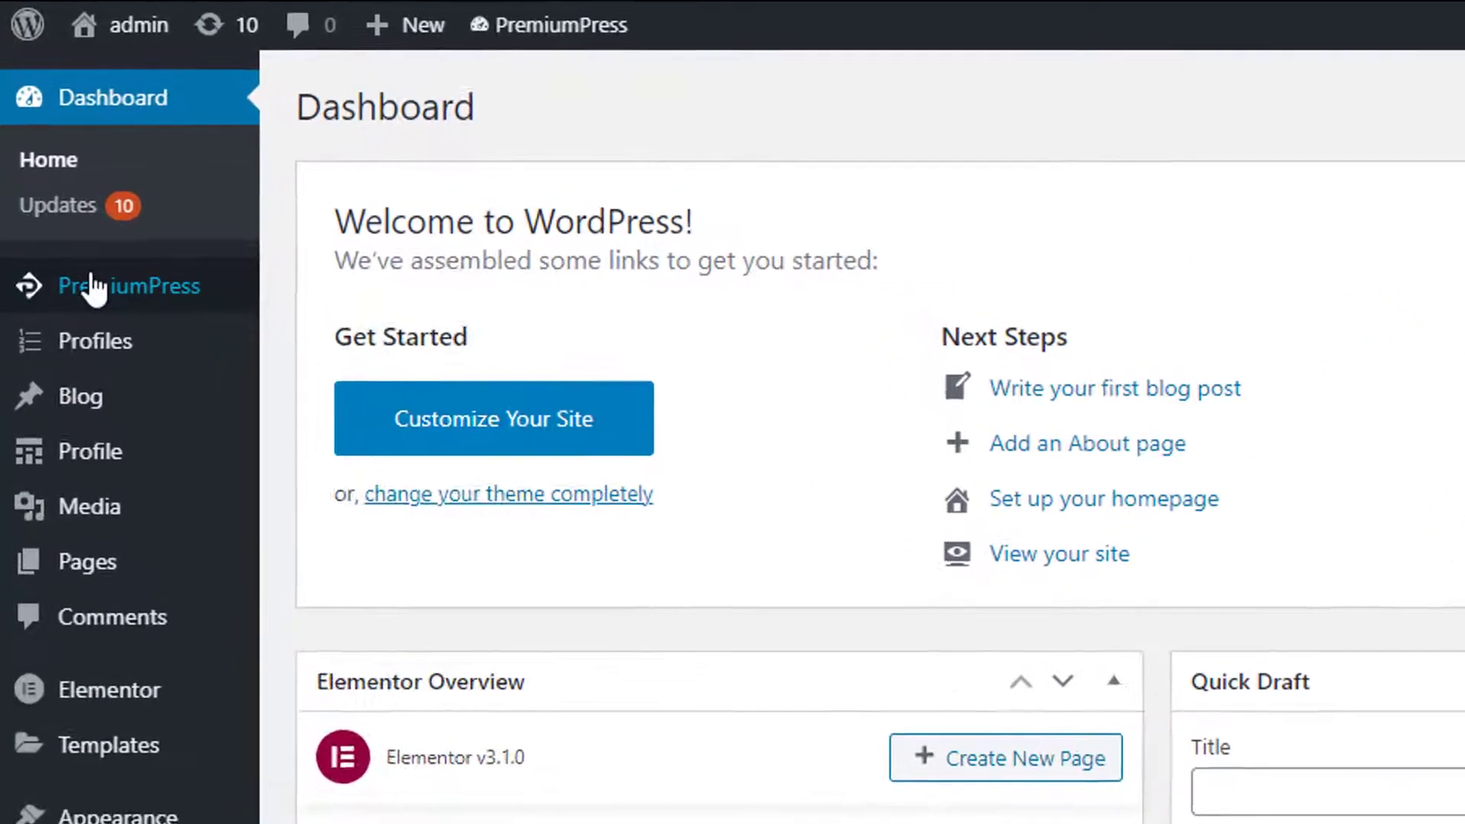
click(68, 203)
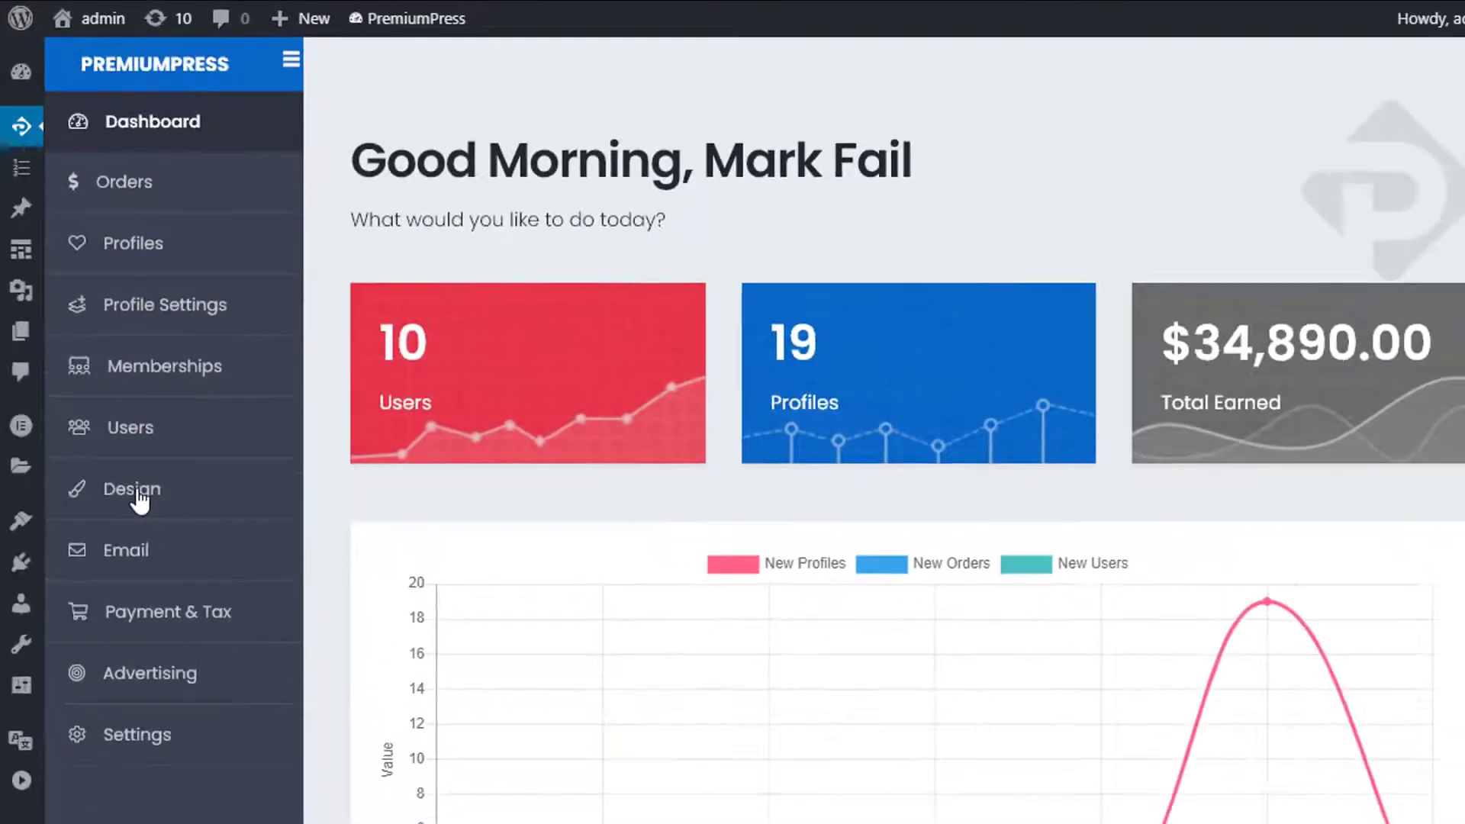
click(171, 676)
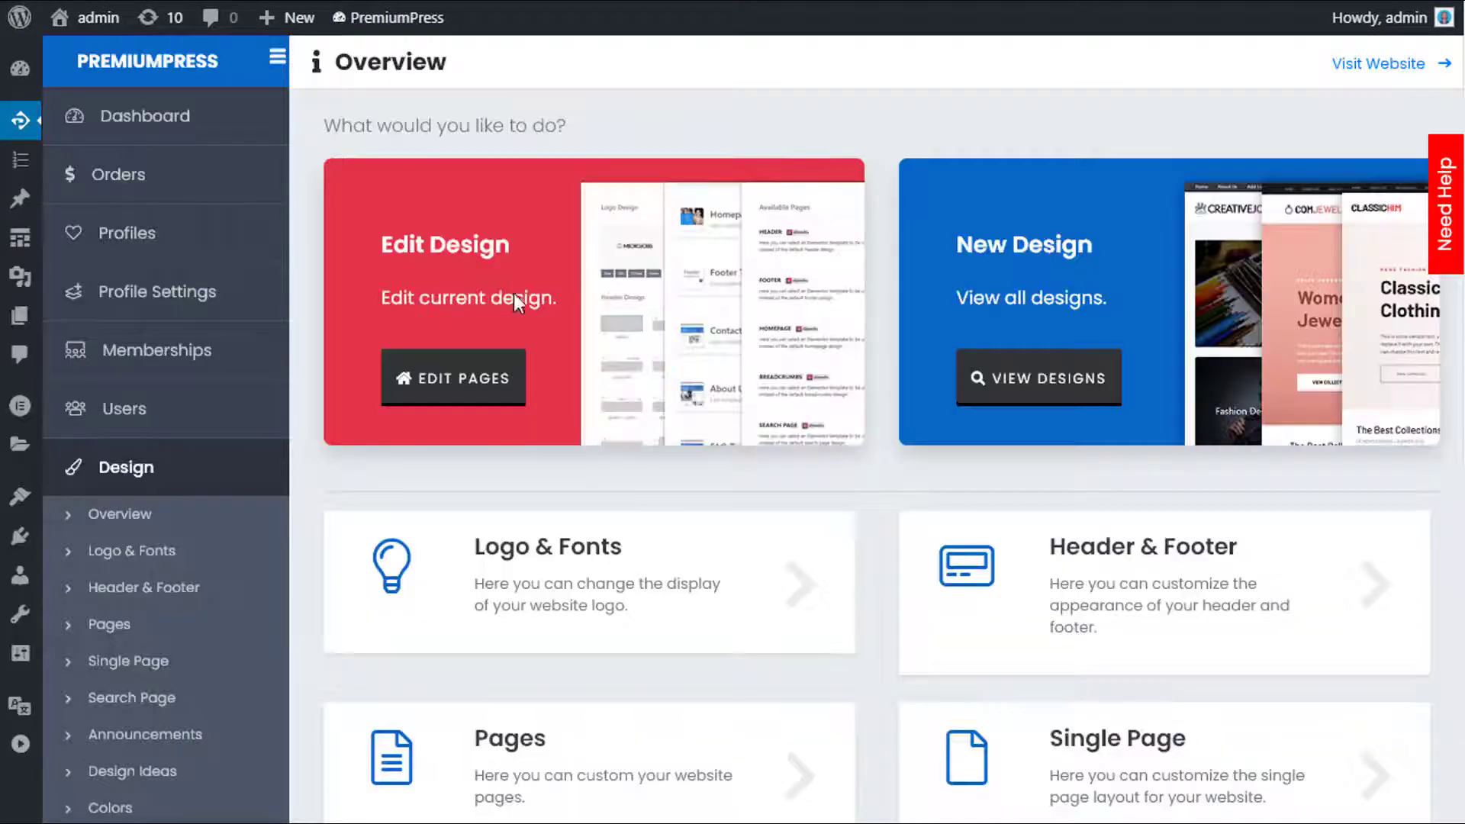
click(424, 384)
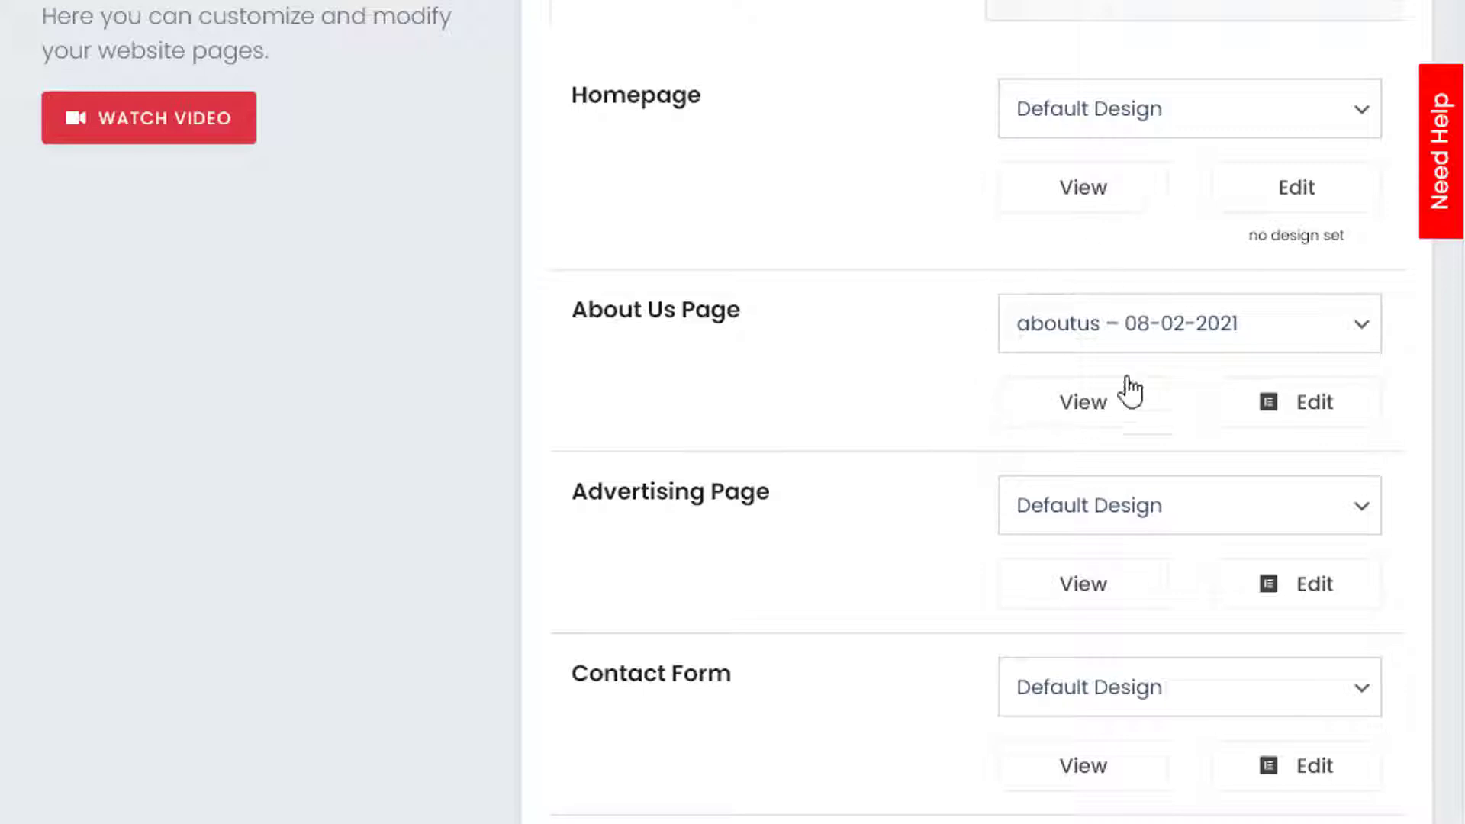
drag(602, 309, 713, 297)
click(712, 298)
View the live About Us page and scroll through the 'testing 123' block with BUTTON 123.
click(1072, 413)
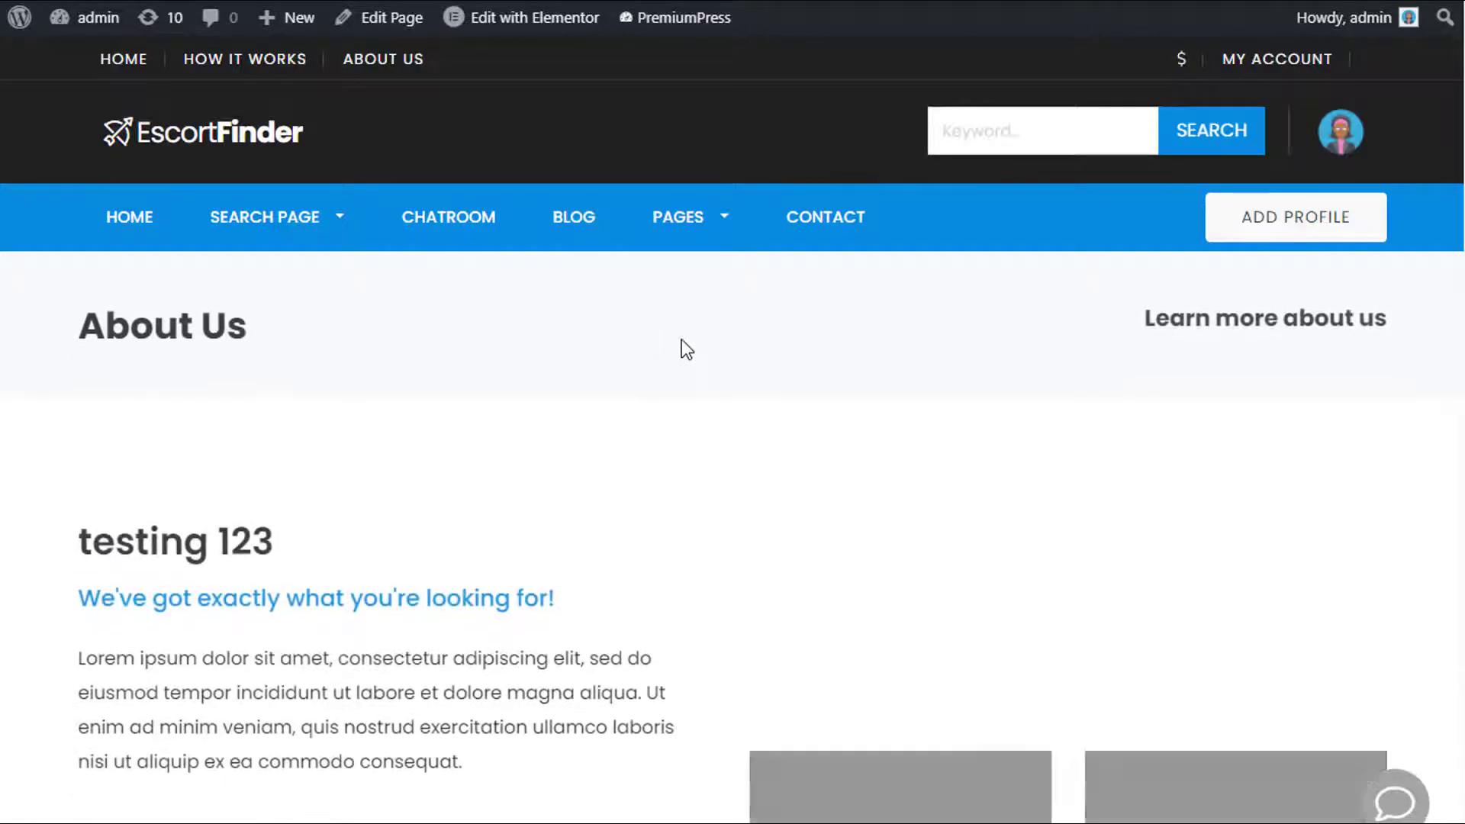
scroll(496, 395, down, 1)
scroll(496, 394, down, 2)
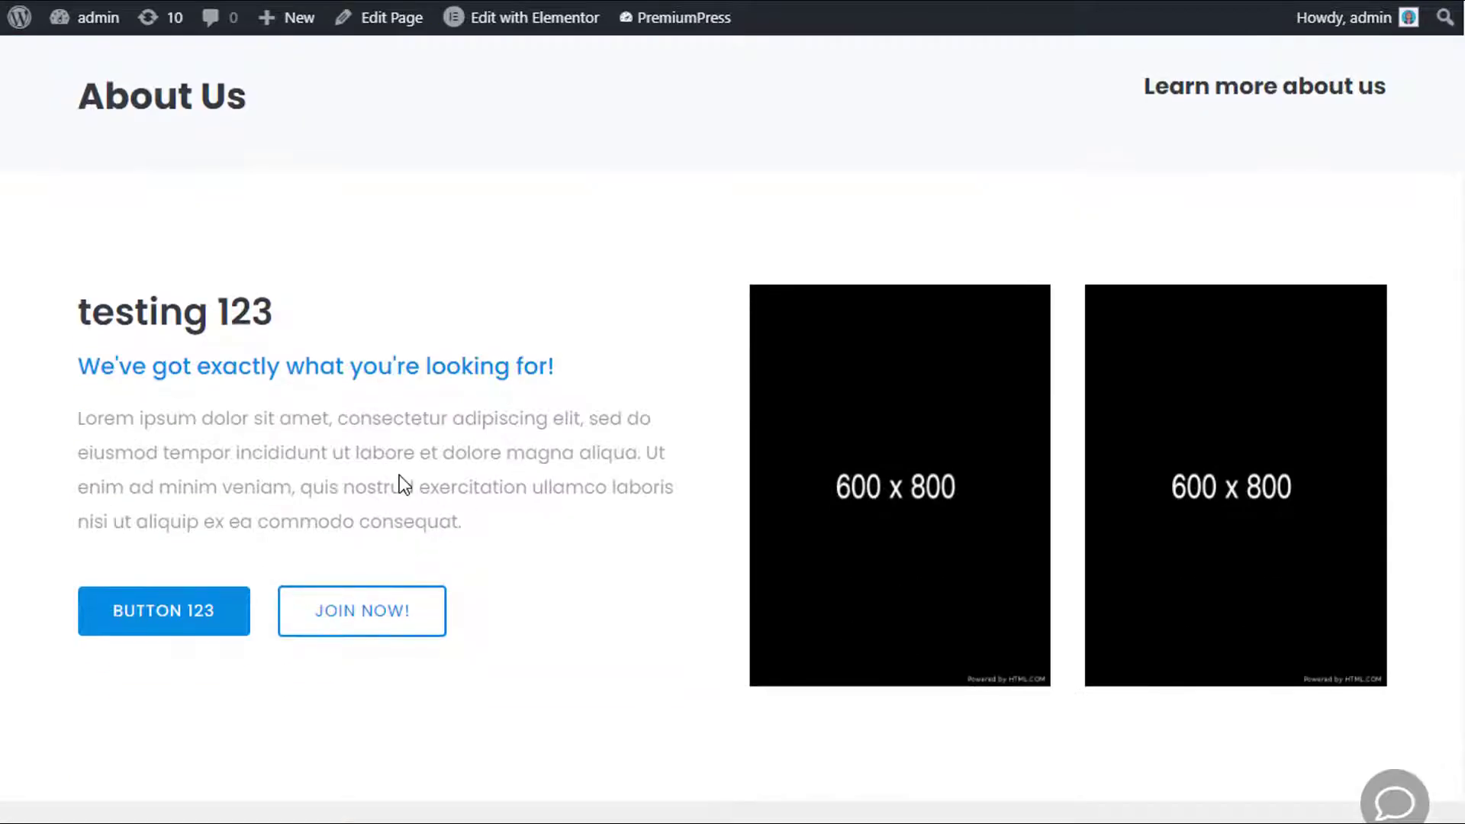
scroll(400, 475, down, 5)
scroll(911, 511, up, 5)
Expand the admin sidebar and open the saved Elementor templates list.
click(386, 2)
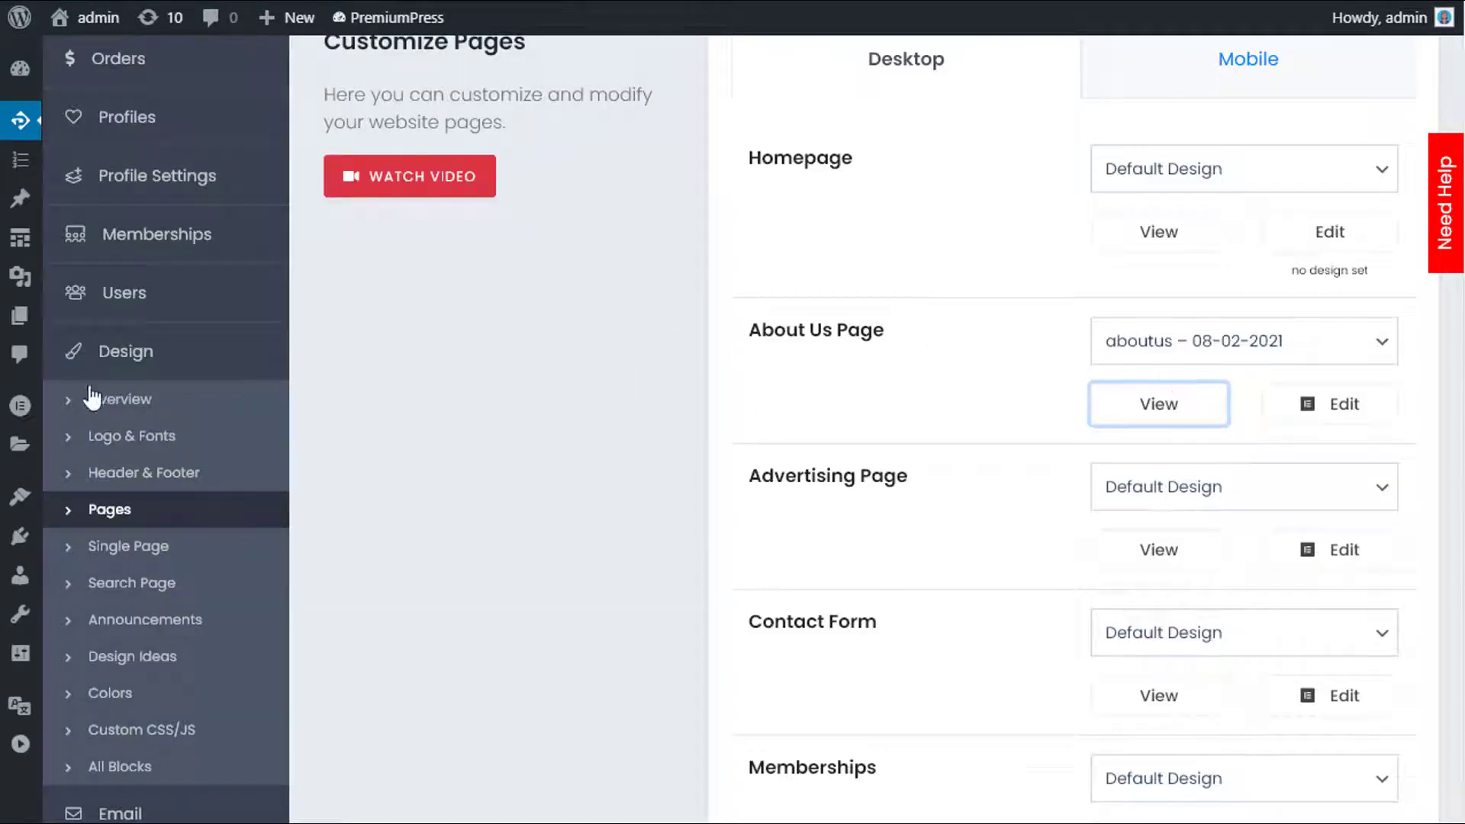
click(21, 746)
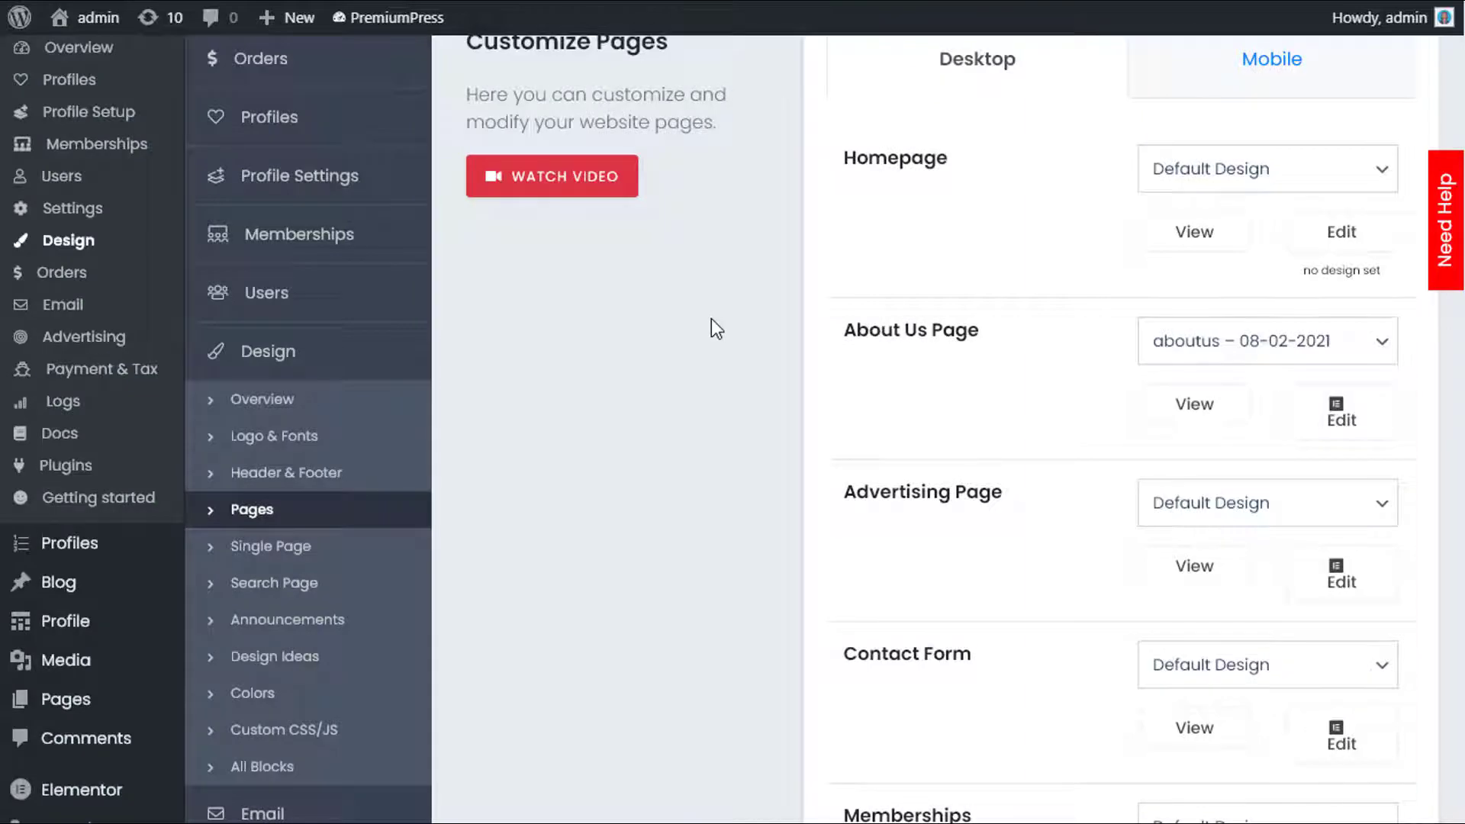
scroll(706, 328, down, 5)
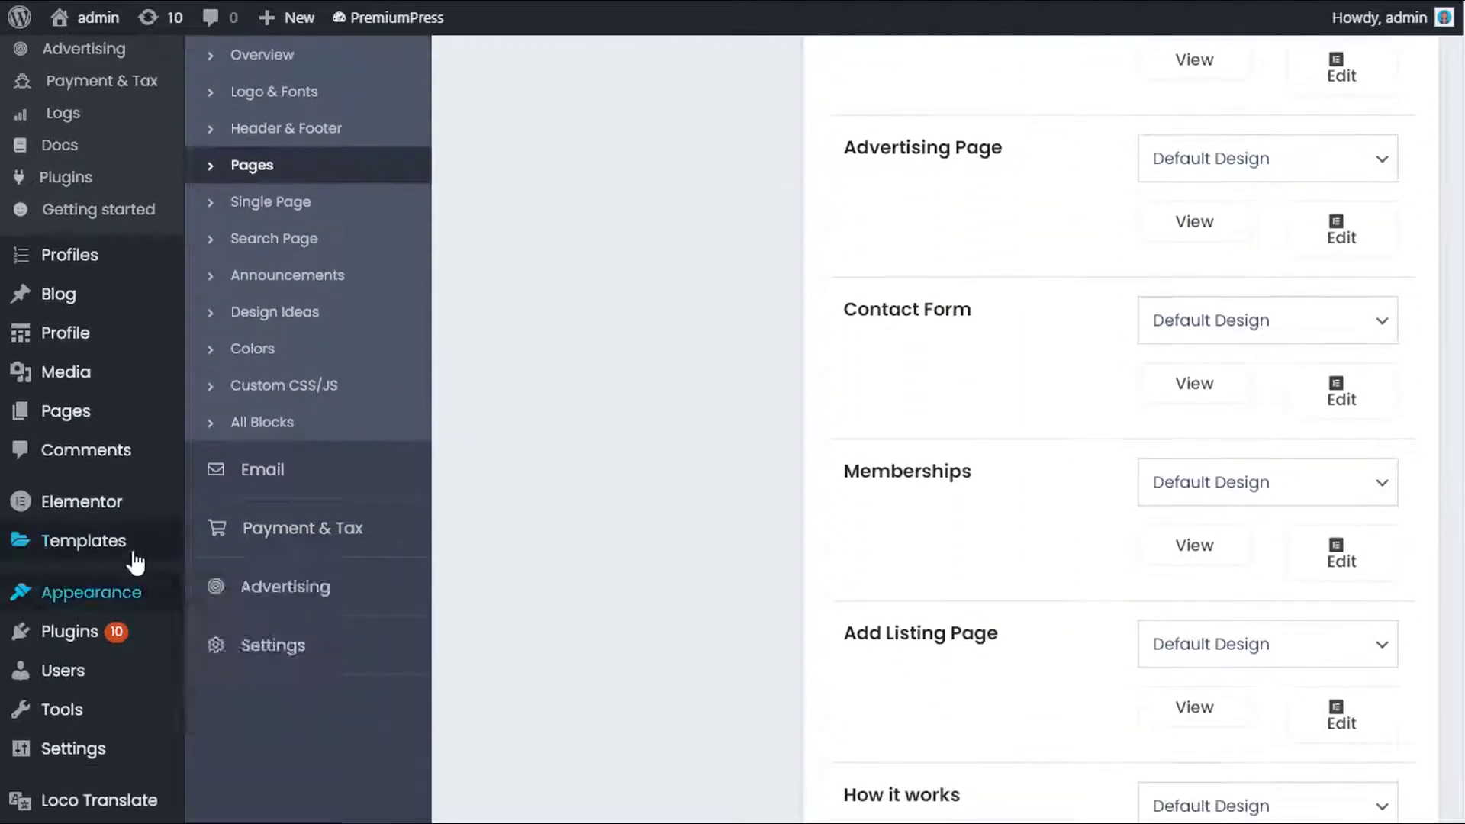
mouse_move(133, 556)
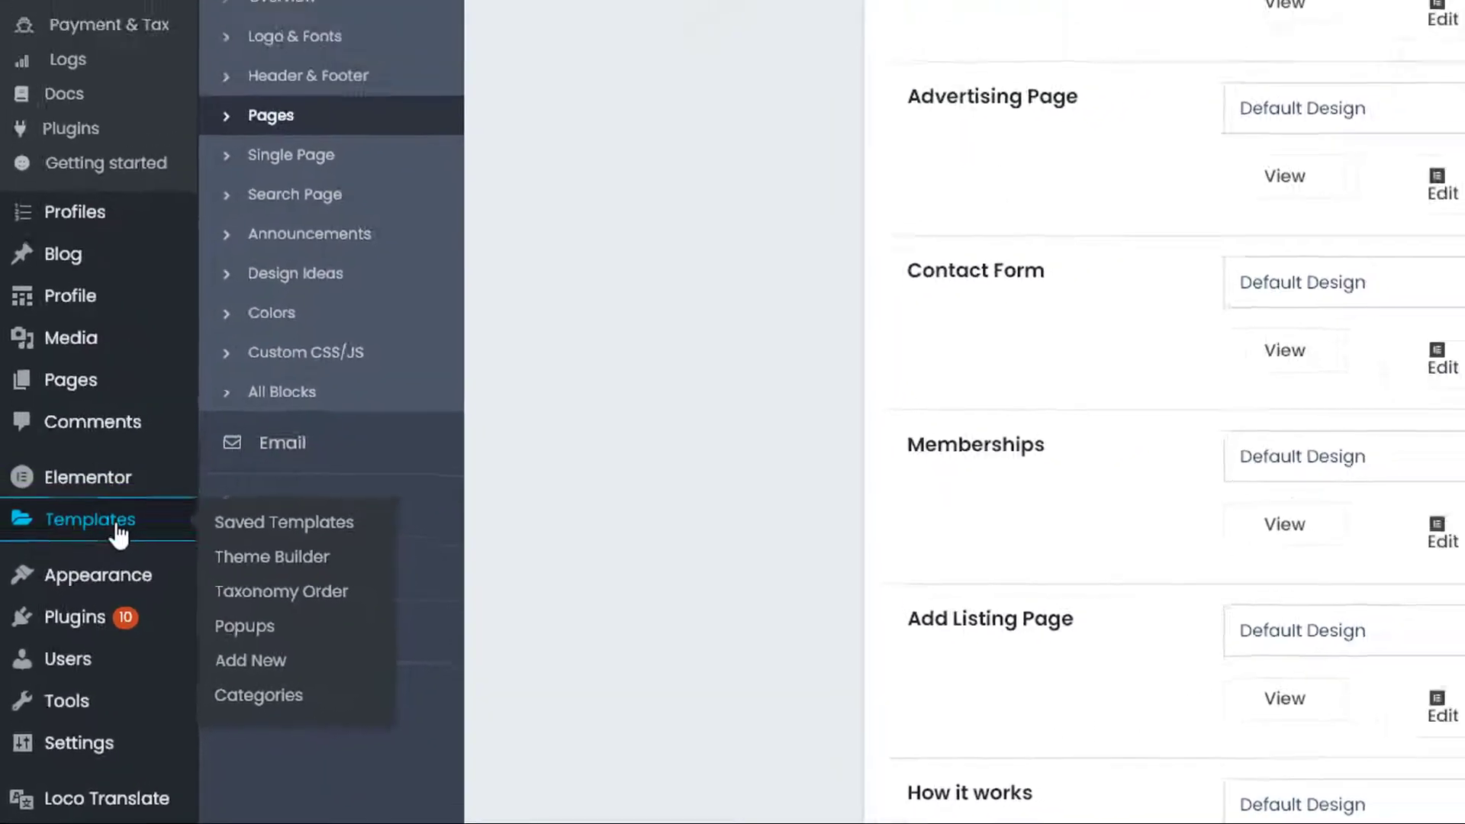
click(118, 527)
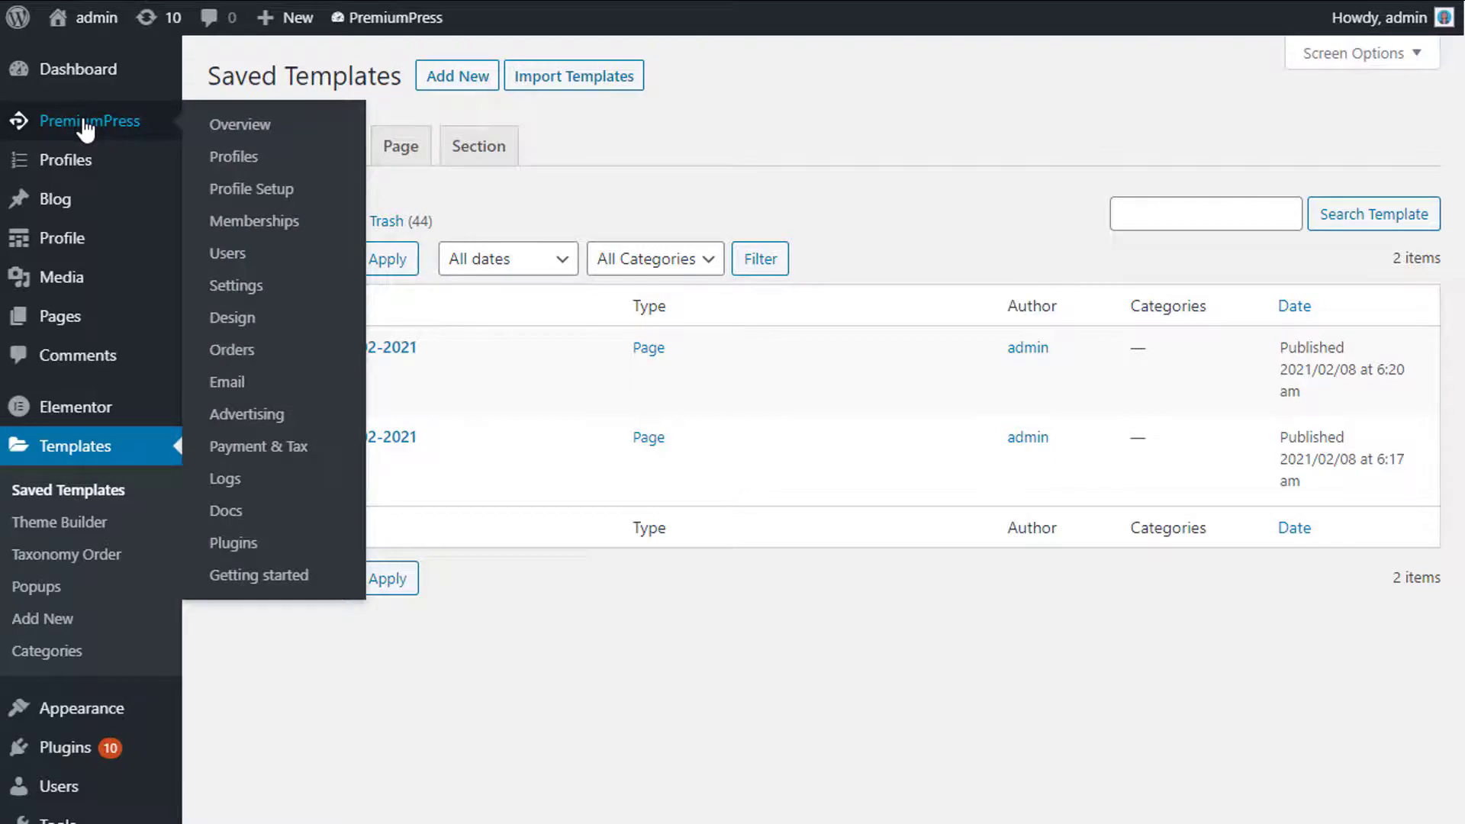
Go from the PremiumPress dashboard through Design to the Edit Pages design assignments.
click(72, 121)
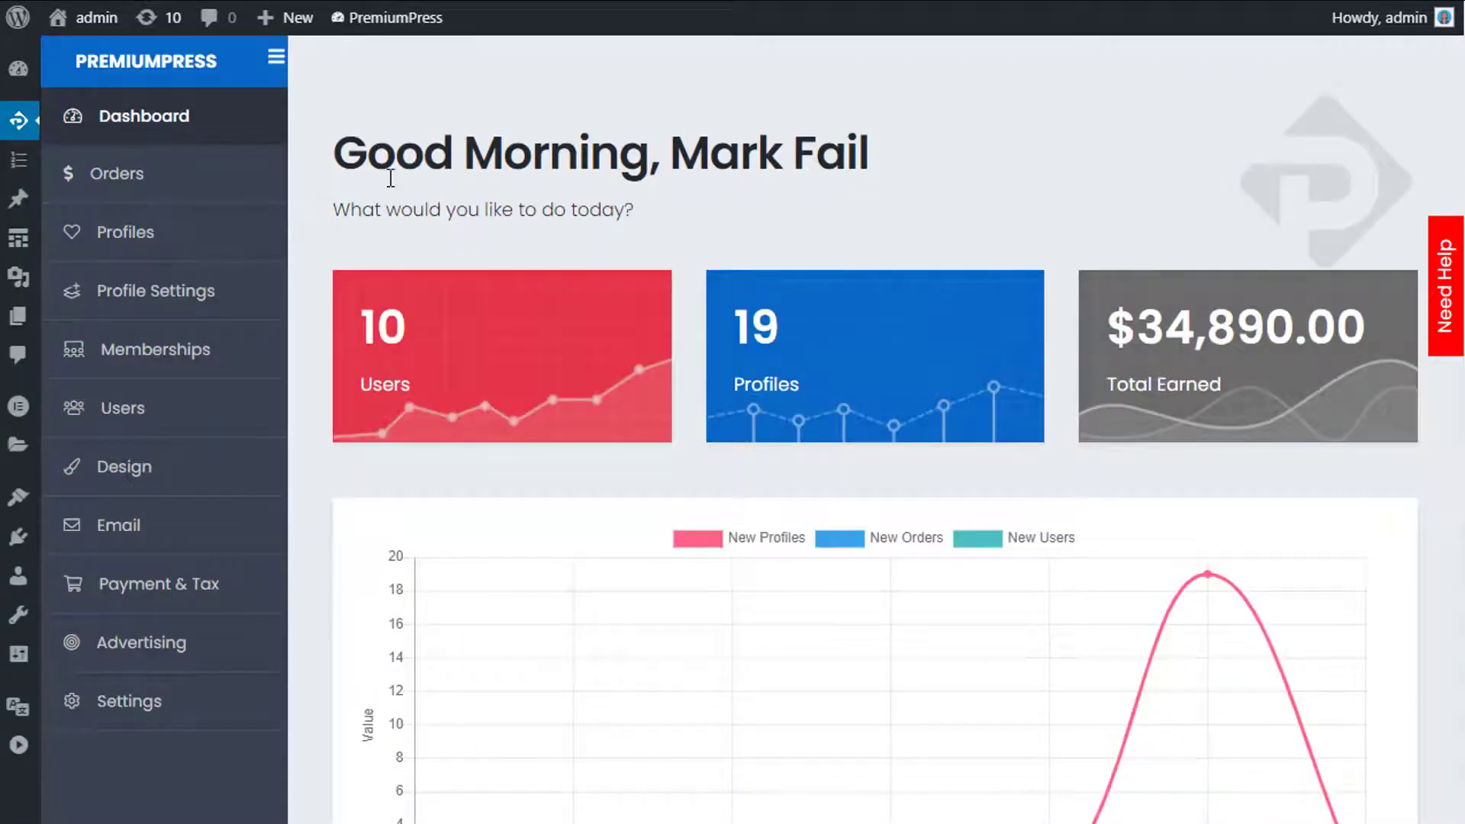
click(150, 468)
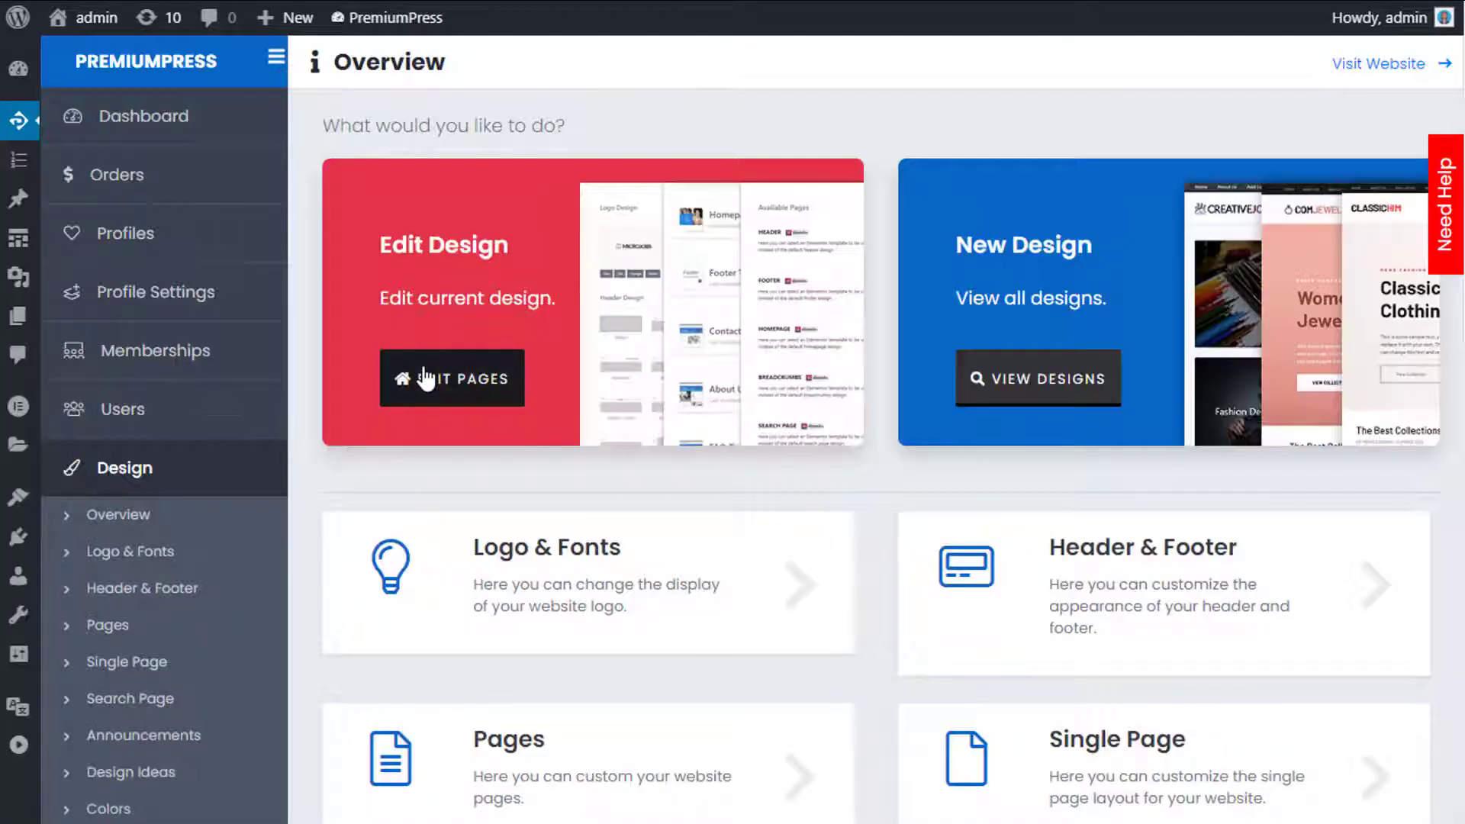
click(426, 378)
scroll(946, 467, down, 2)
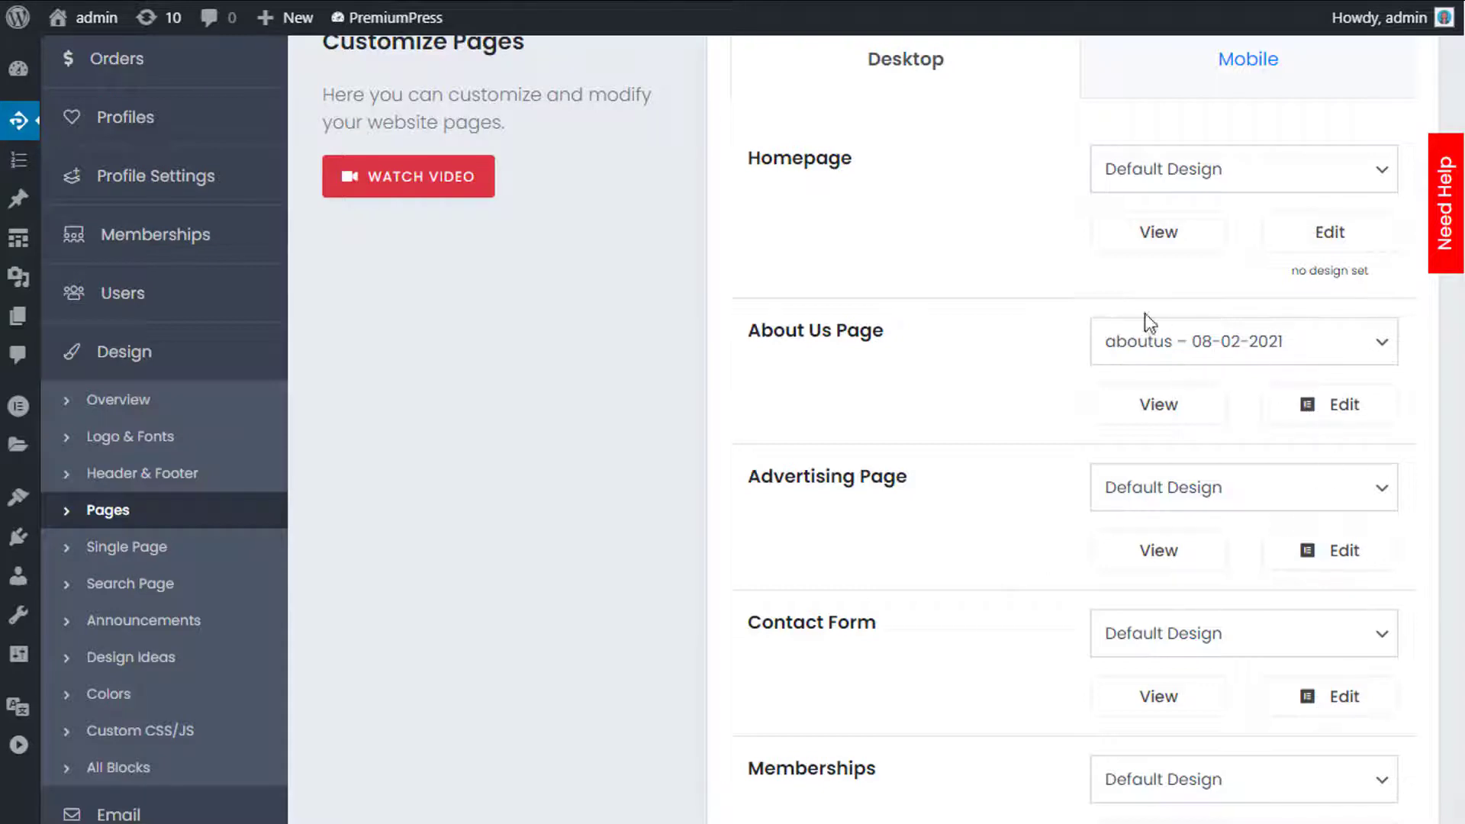
Open the About Us design in Elementor and append 456 to the 'testing 123' heading.
click(1317, 417)
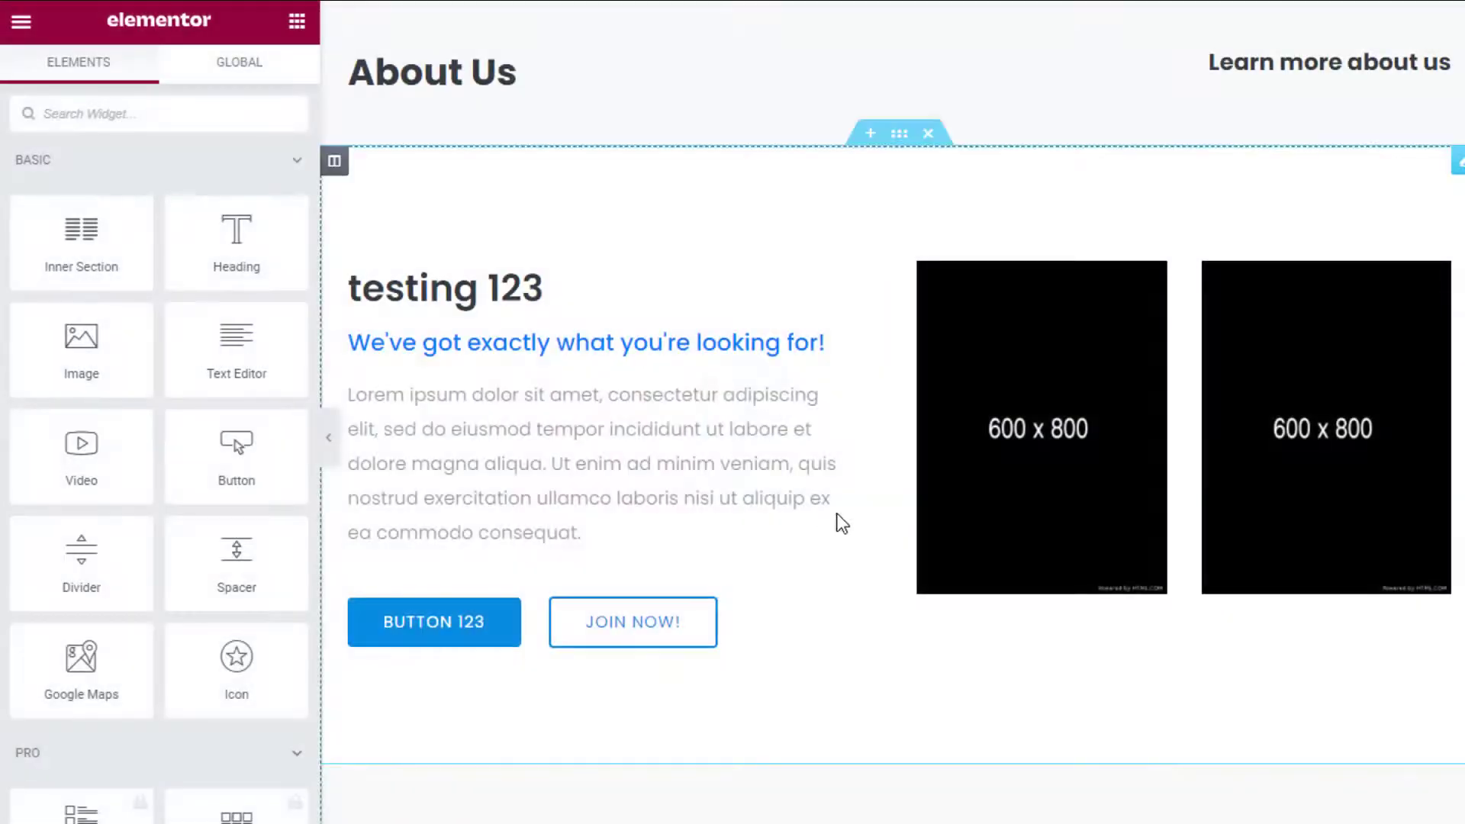
scroll(840, 523, down, 4)
scroll(755, 428, up, 4)
click(543, 290)
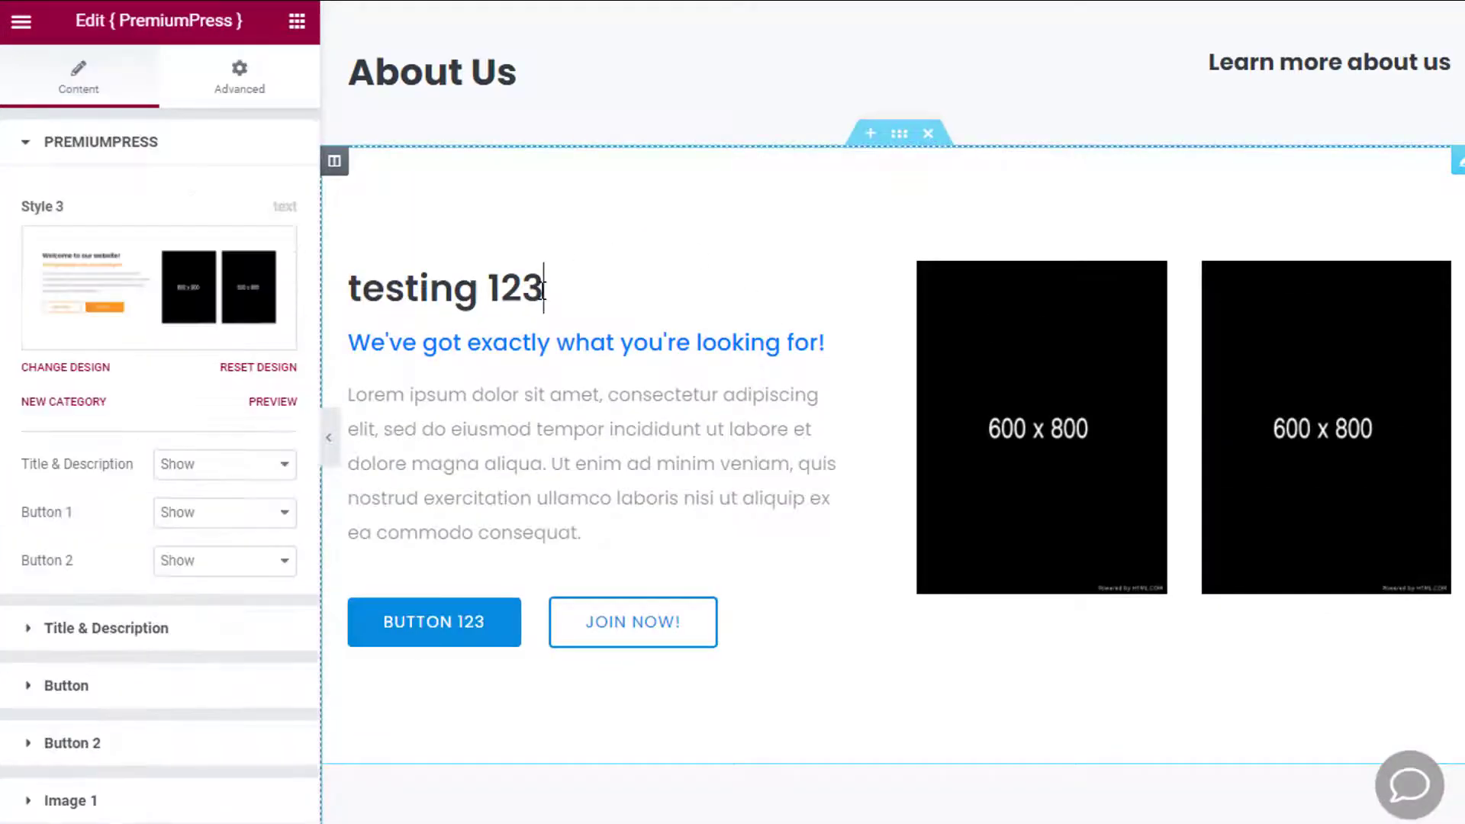
text(456)
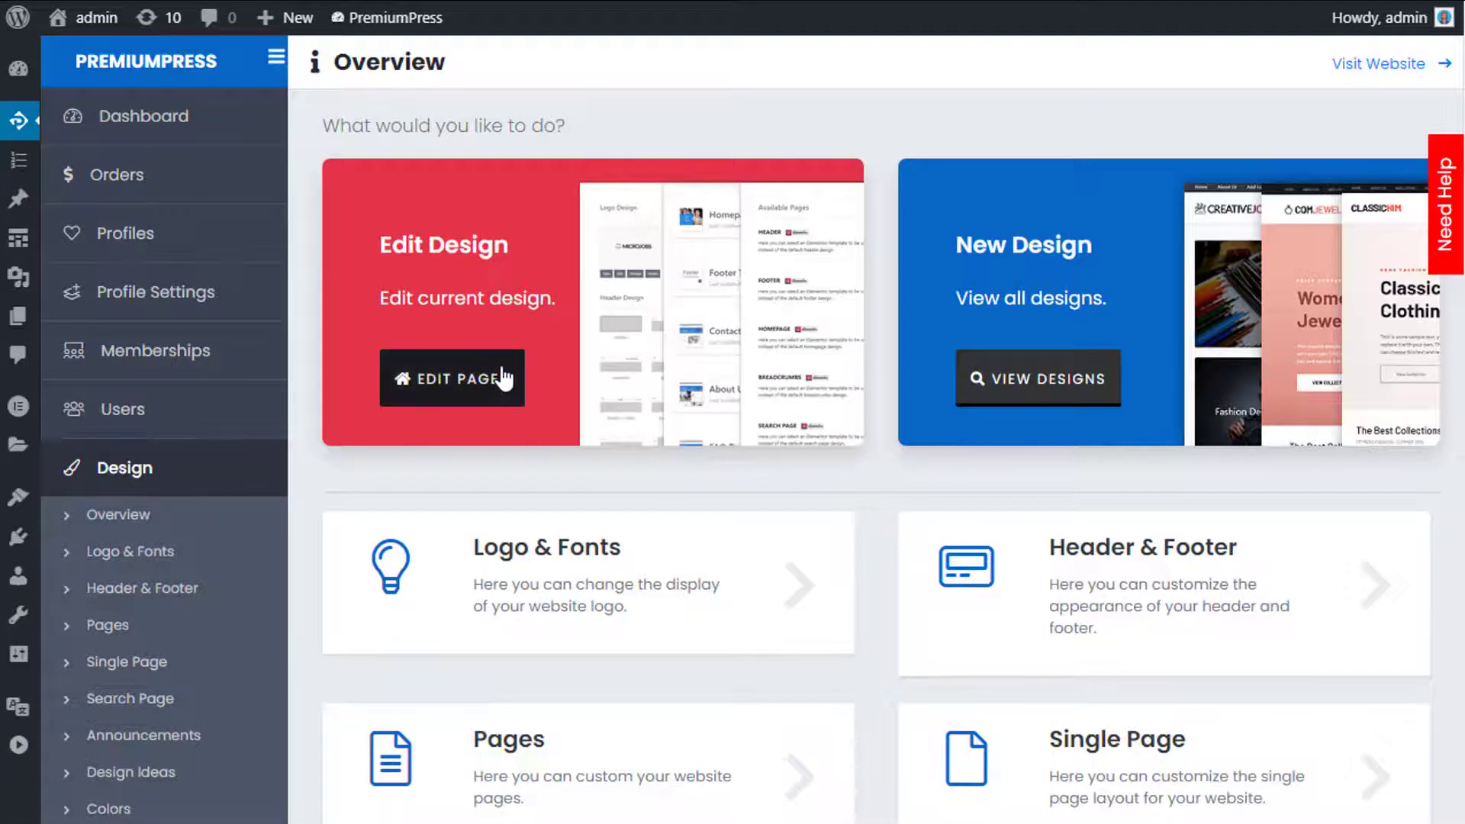
View the live About Us page to confirm the 'testing 123 4567' heading, then go back.
click(503, 376)
scroll(1152, 330, down, 2)
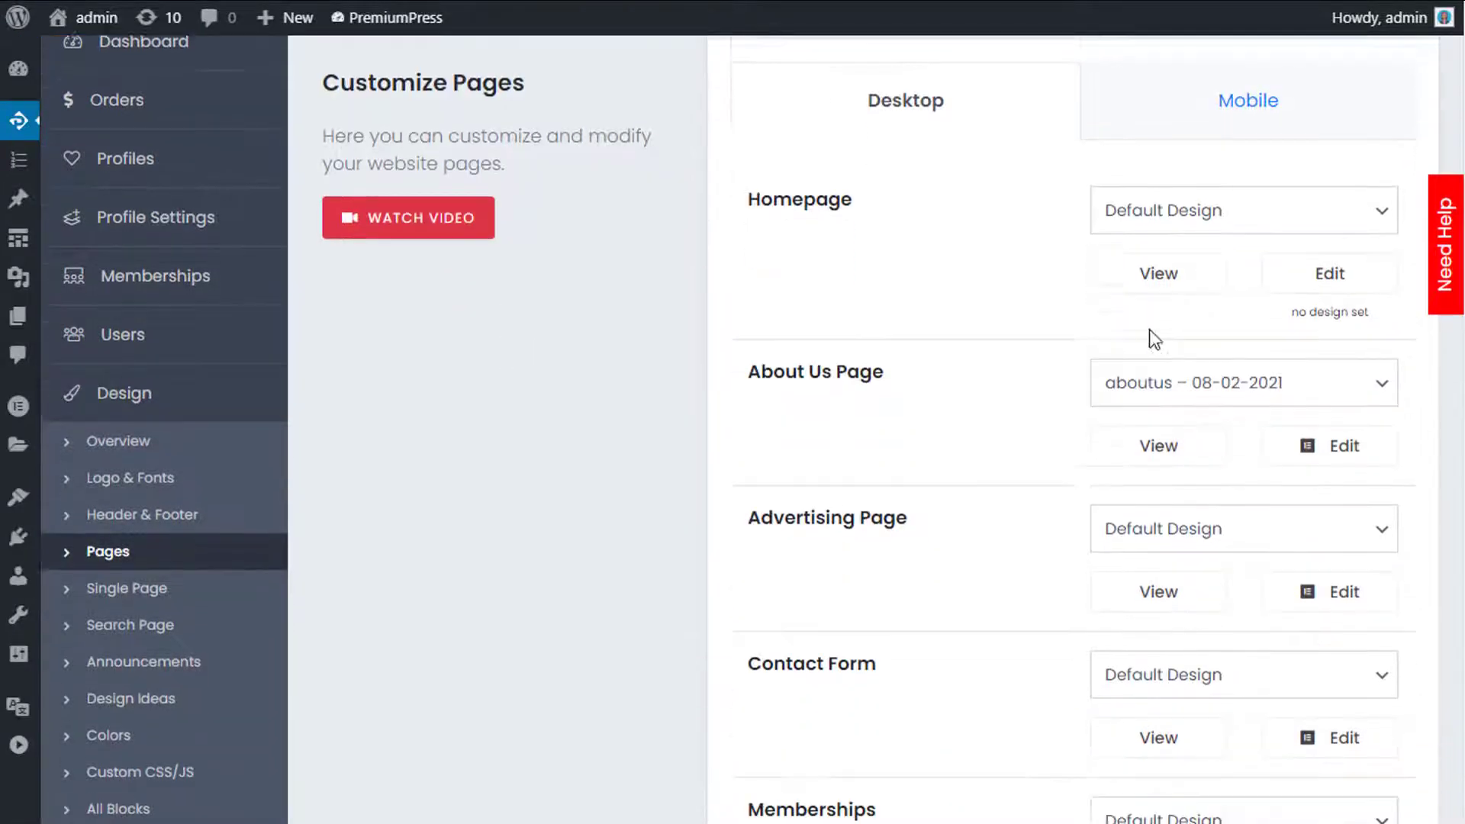
click(1156, 406)
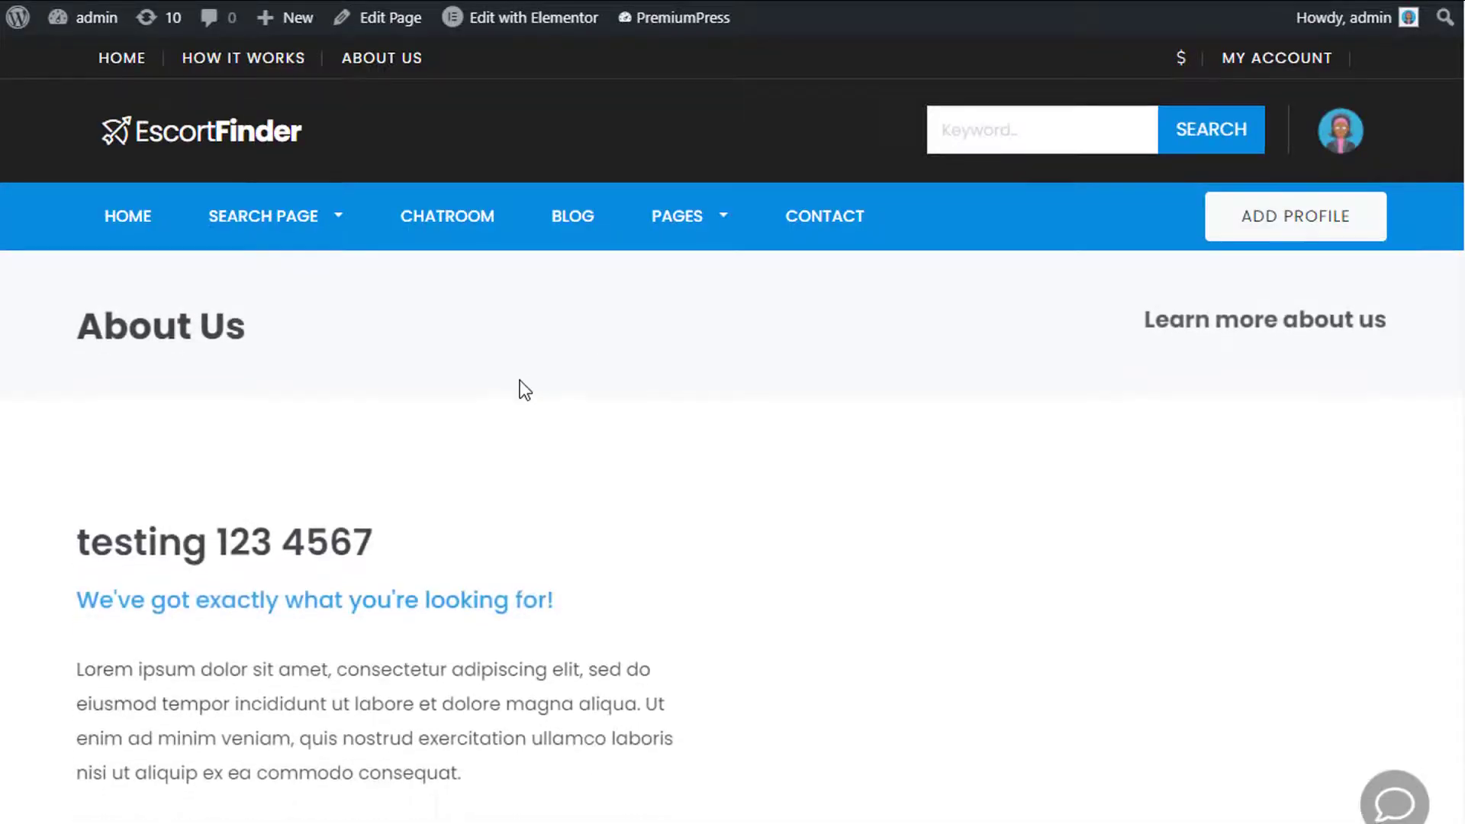
scroll(328, 374, down, 3)
scroll(369, 502, down, 3)
scroll(374, 451, up, 3)
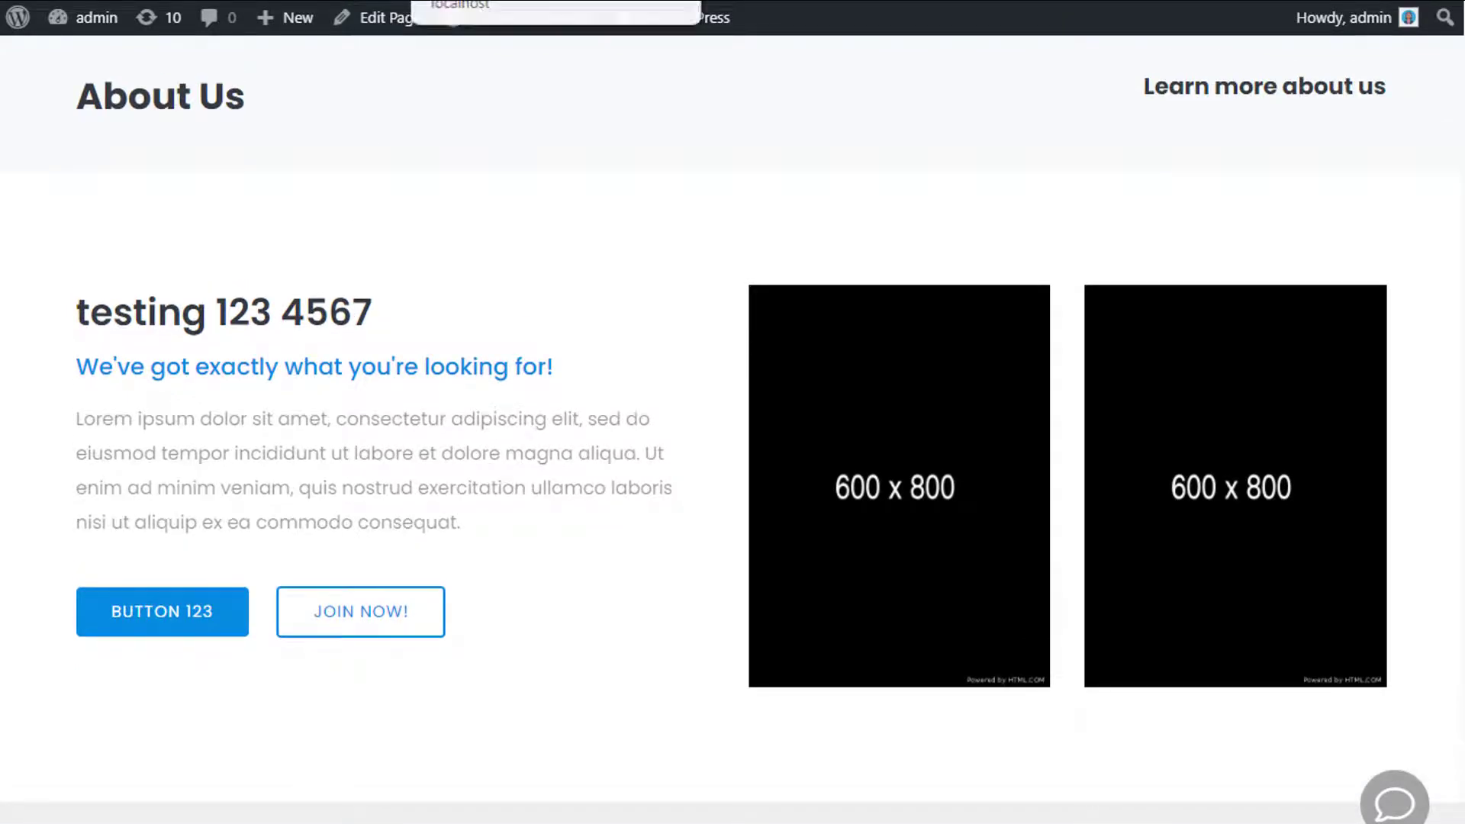
key(alt+Left)
scroll(992, 347, up, 1)
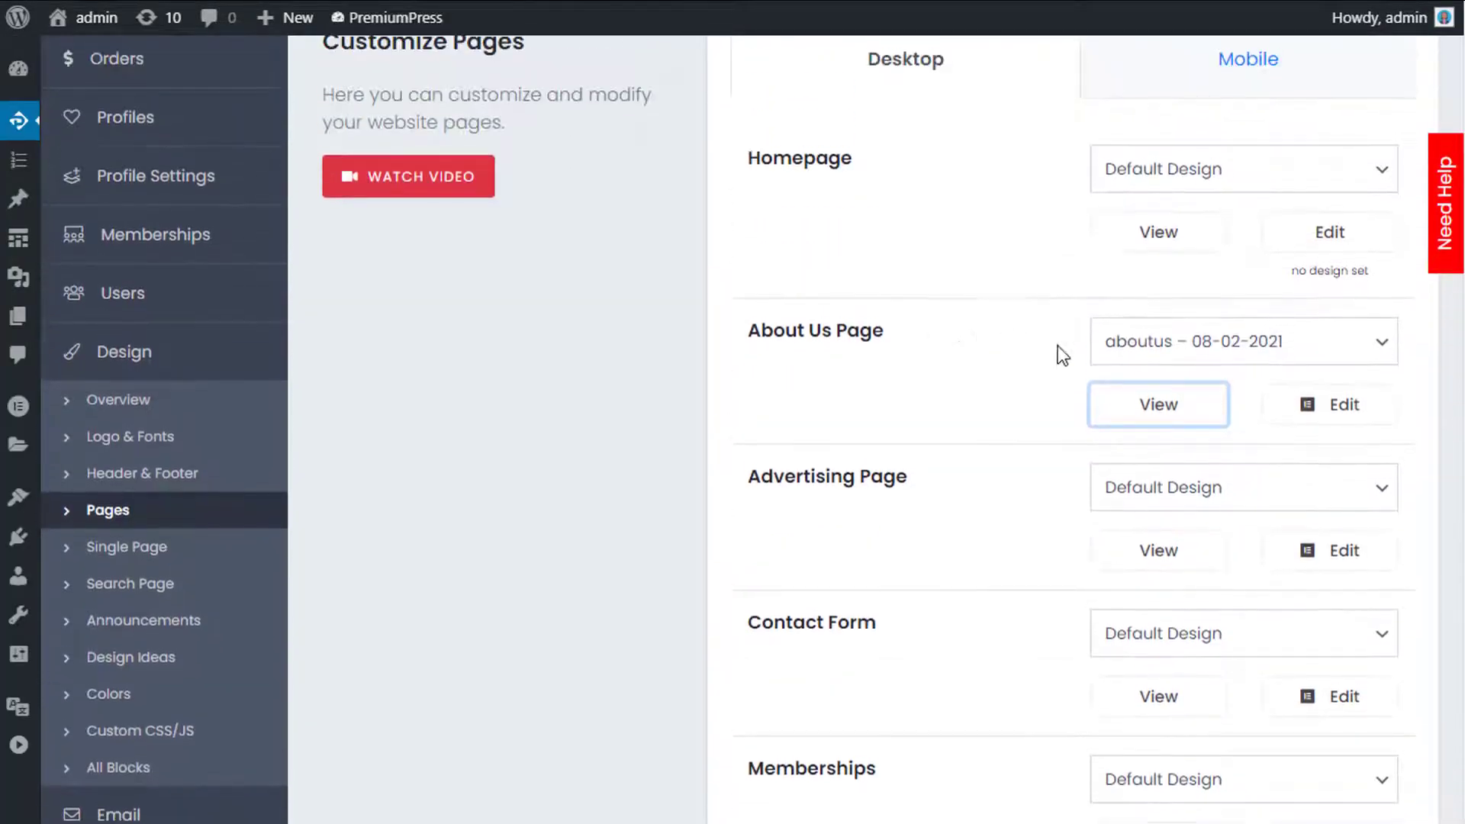
Set About Us to Default Design, save the settings, and view the live page.
click(1189, 340)
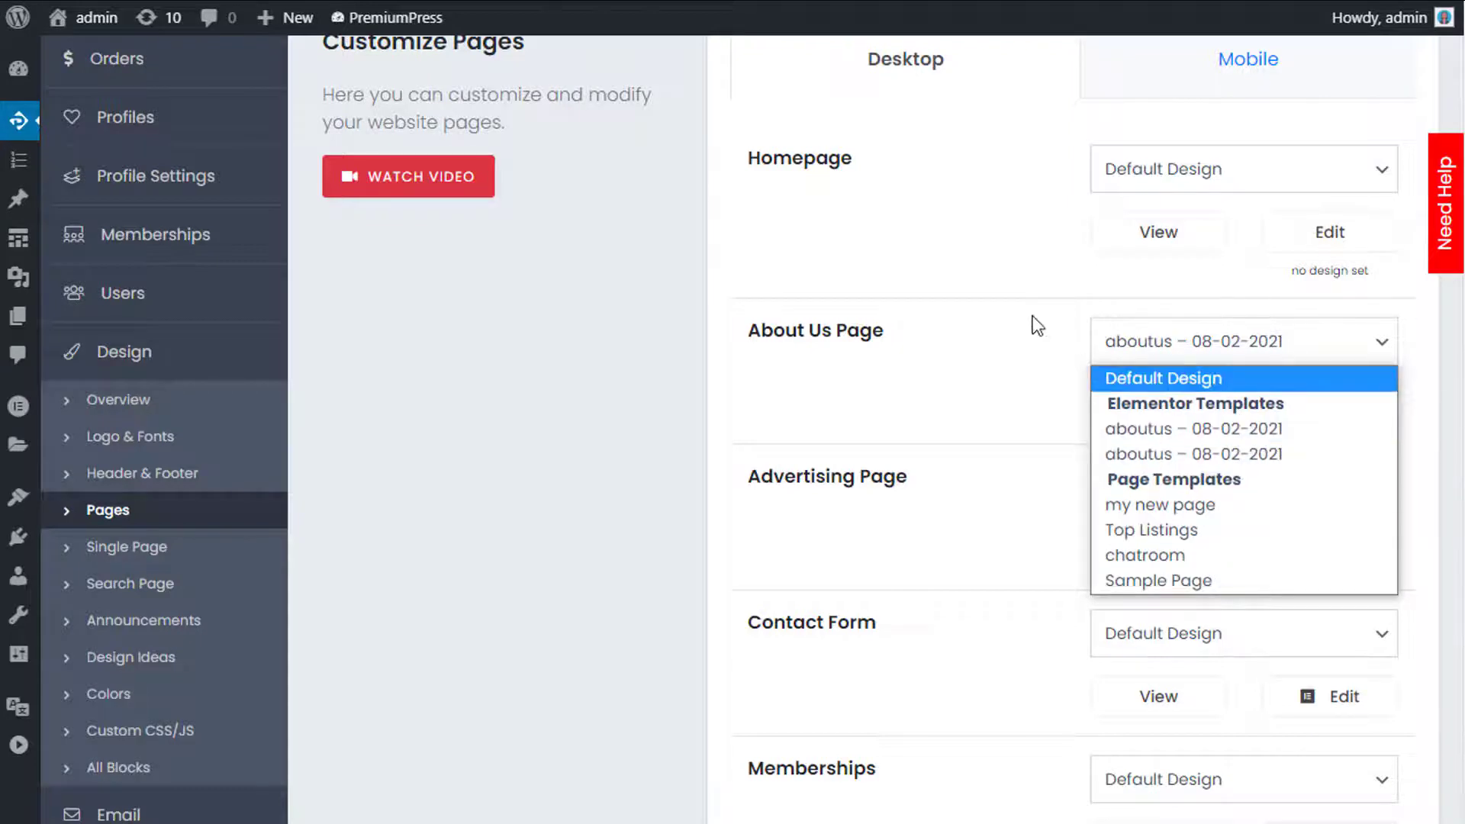
click(1150, 347)
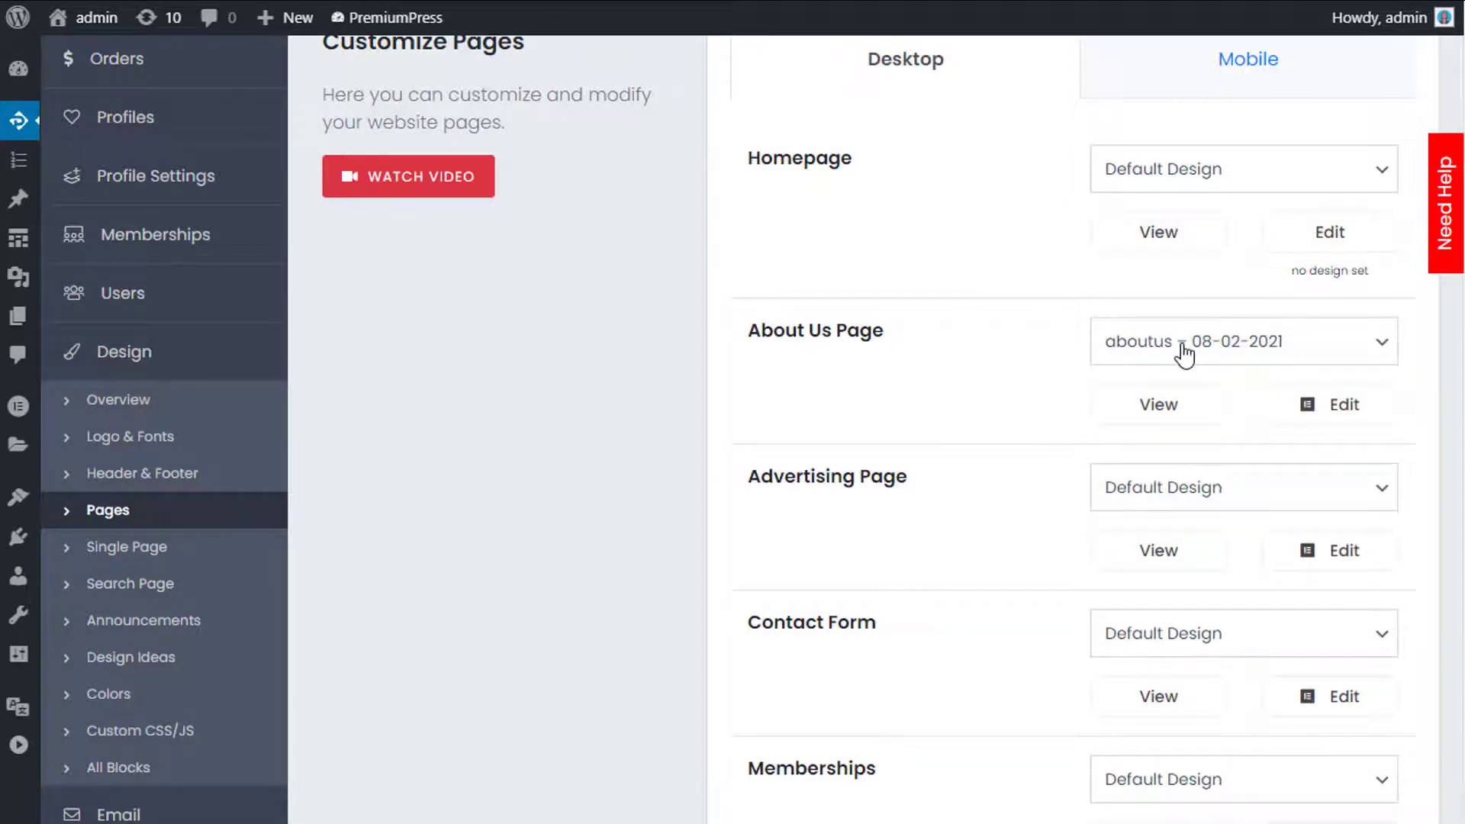
click(1185, 354)
click(1149, 375)
scroll(1069, 328, down, 1)
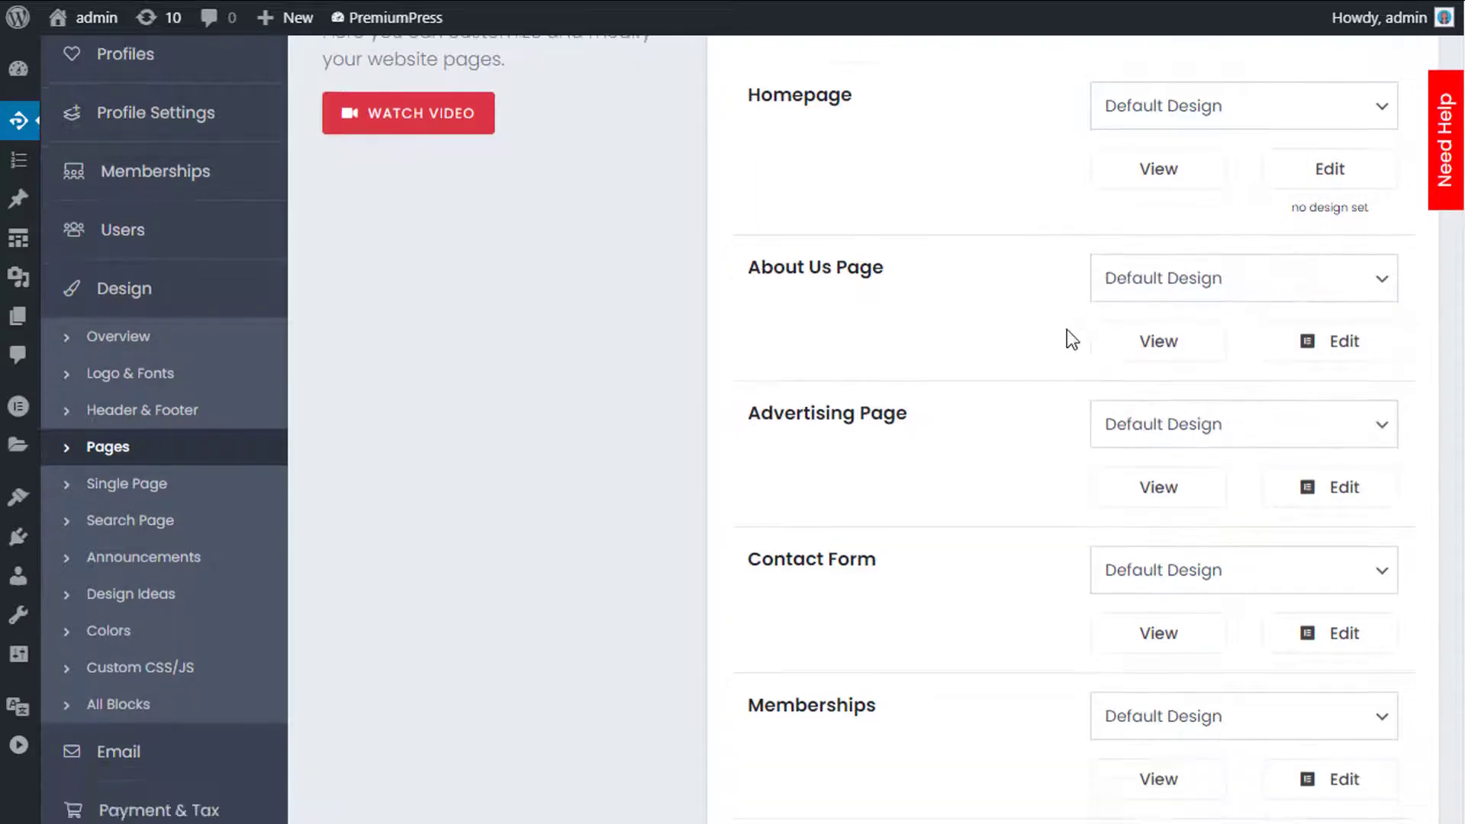
scroll(1067, 329, down, 10)
click(1058, 744)
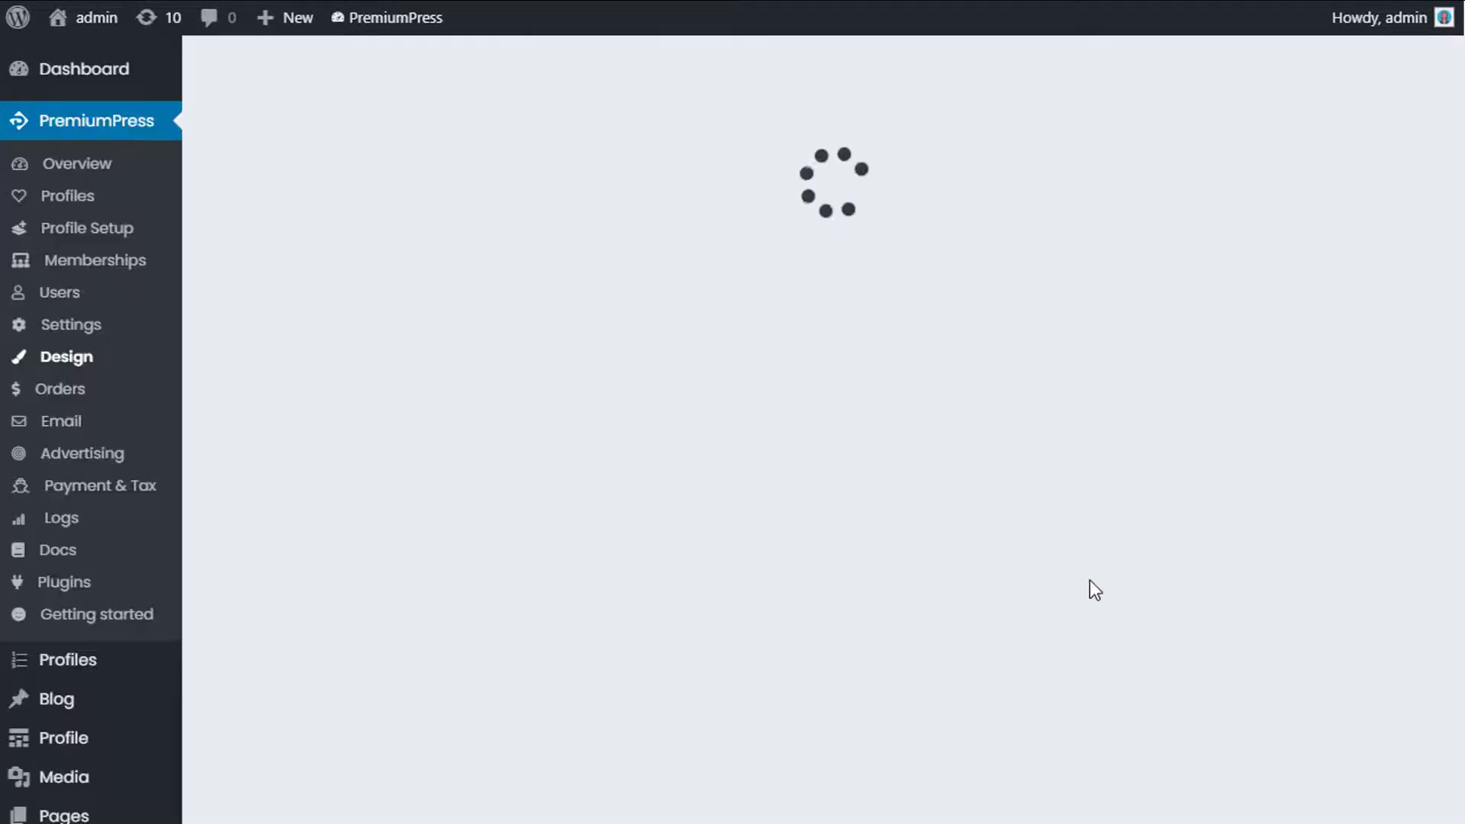
scroll(1090, 574, down, 3)
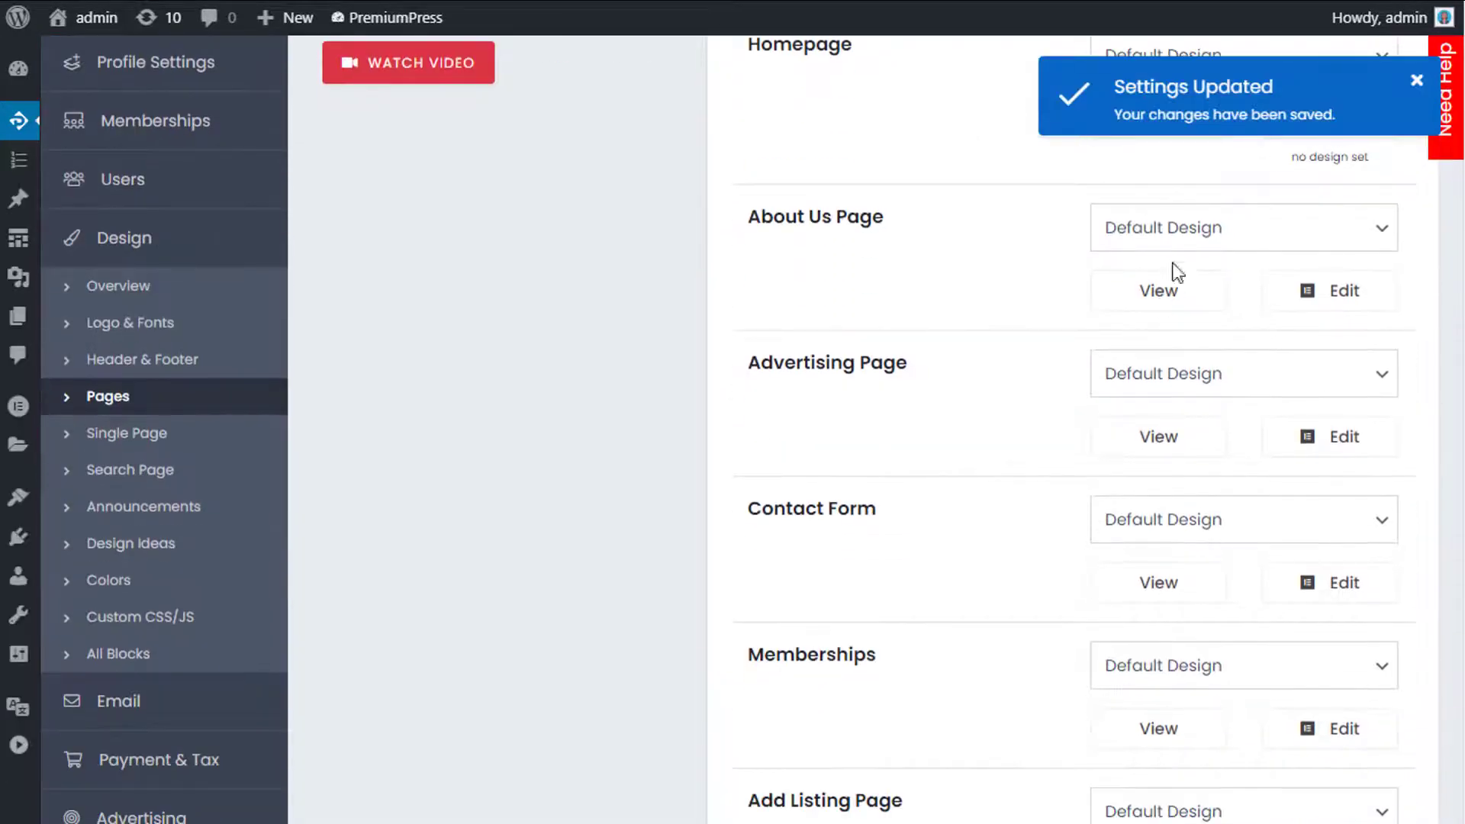
click(1149, 302)
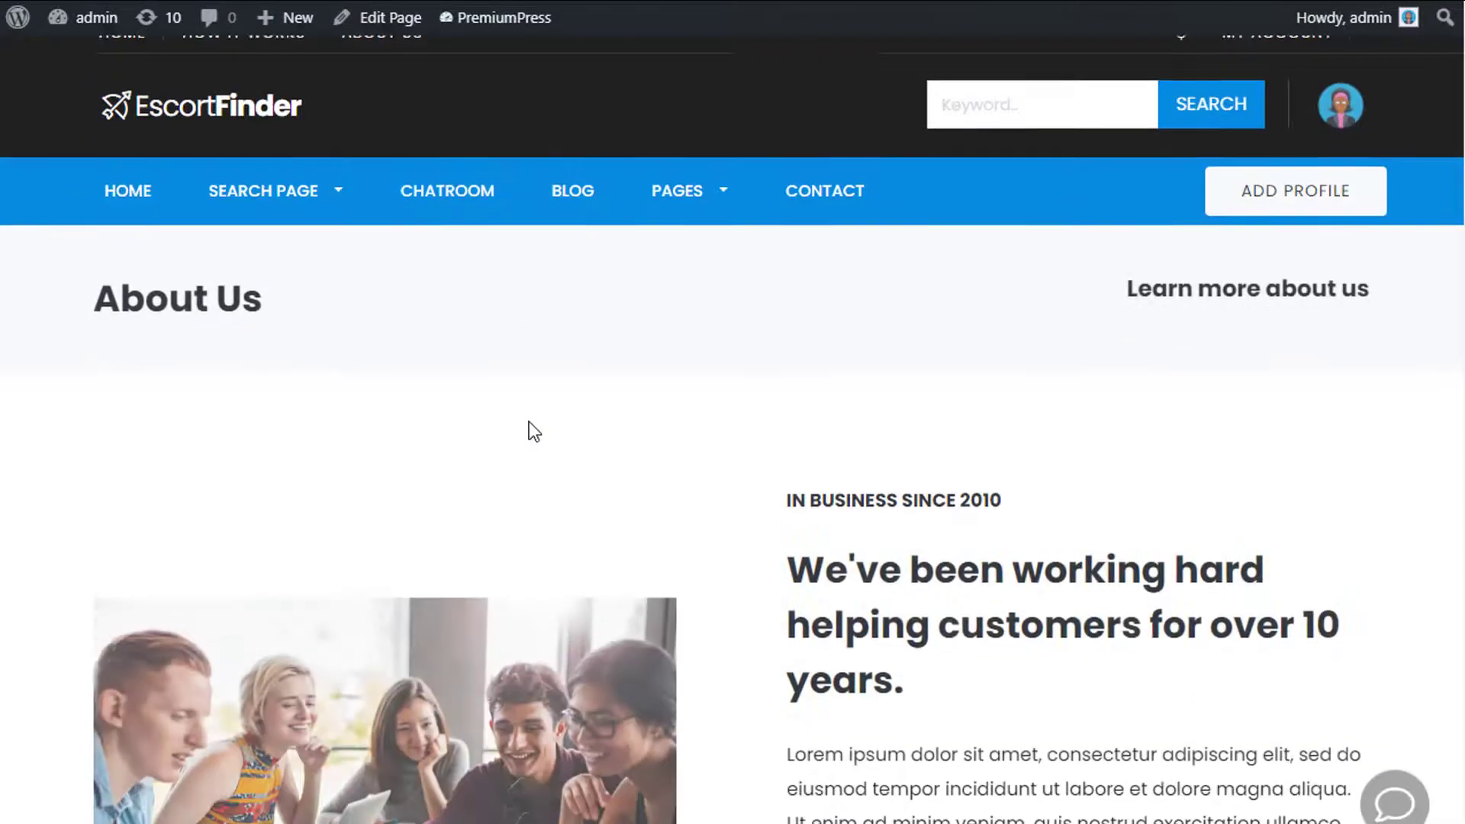
Dismiss the saved notice, assign the aboutus – 08-02-2021 design to About Us, and save.
key(ctrl+w)
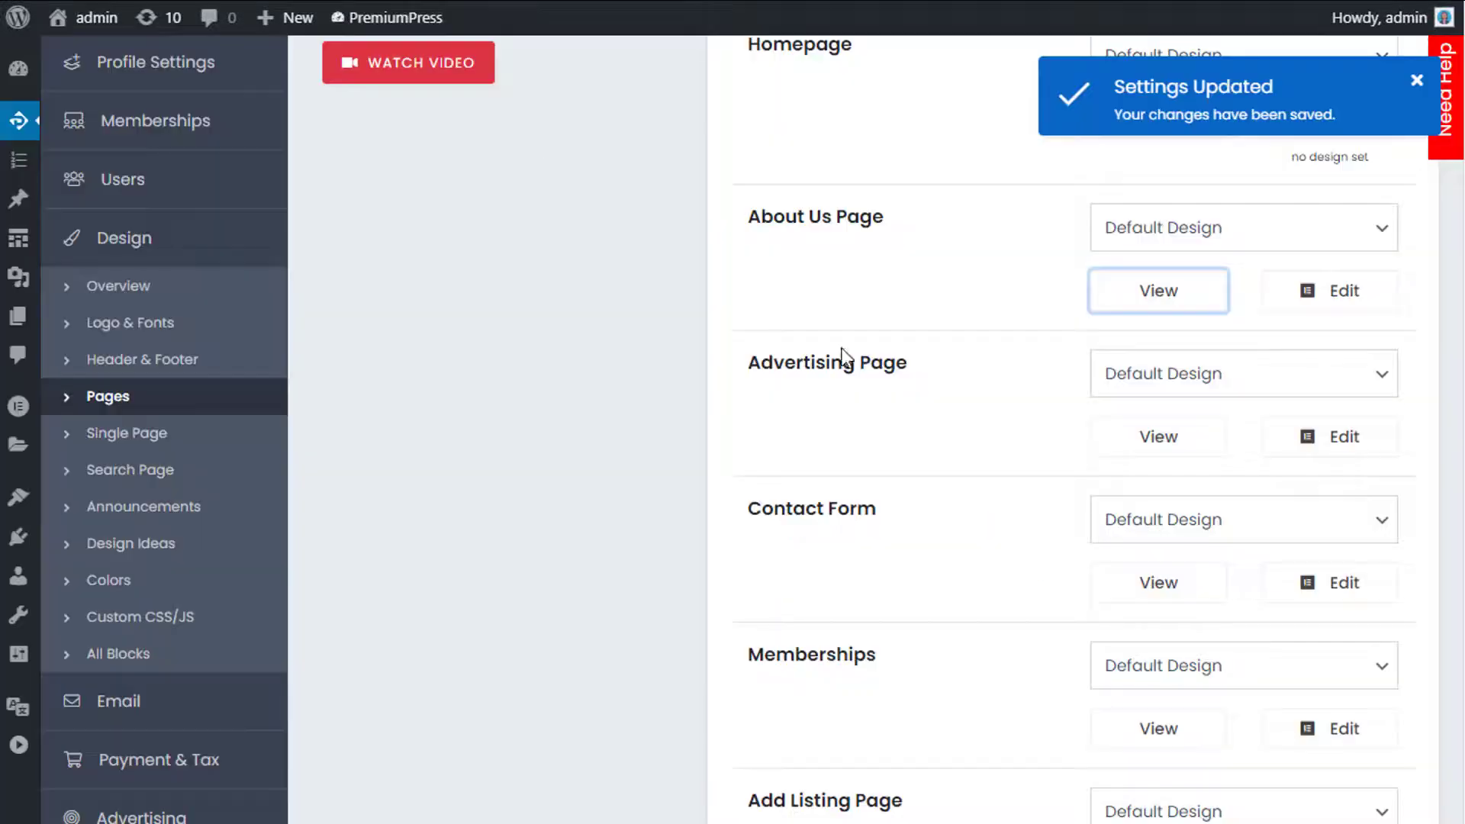
scroll(1341, 374, up, 2)
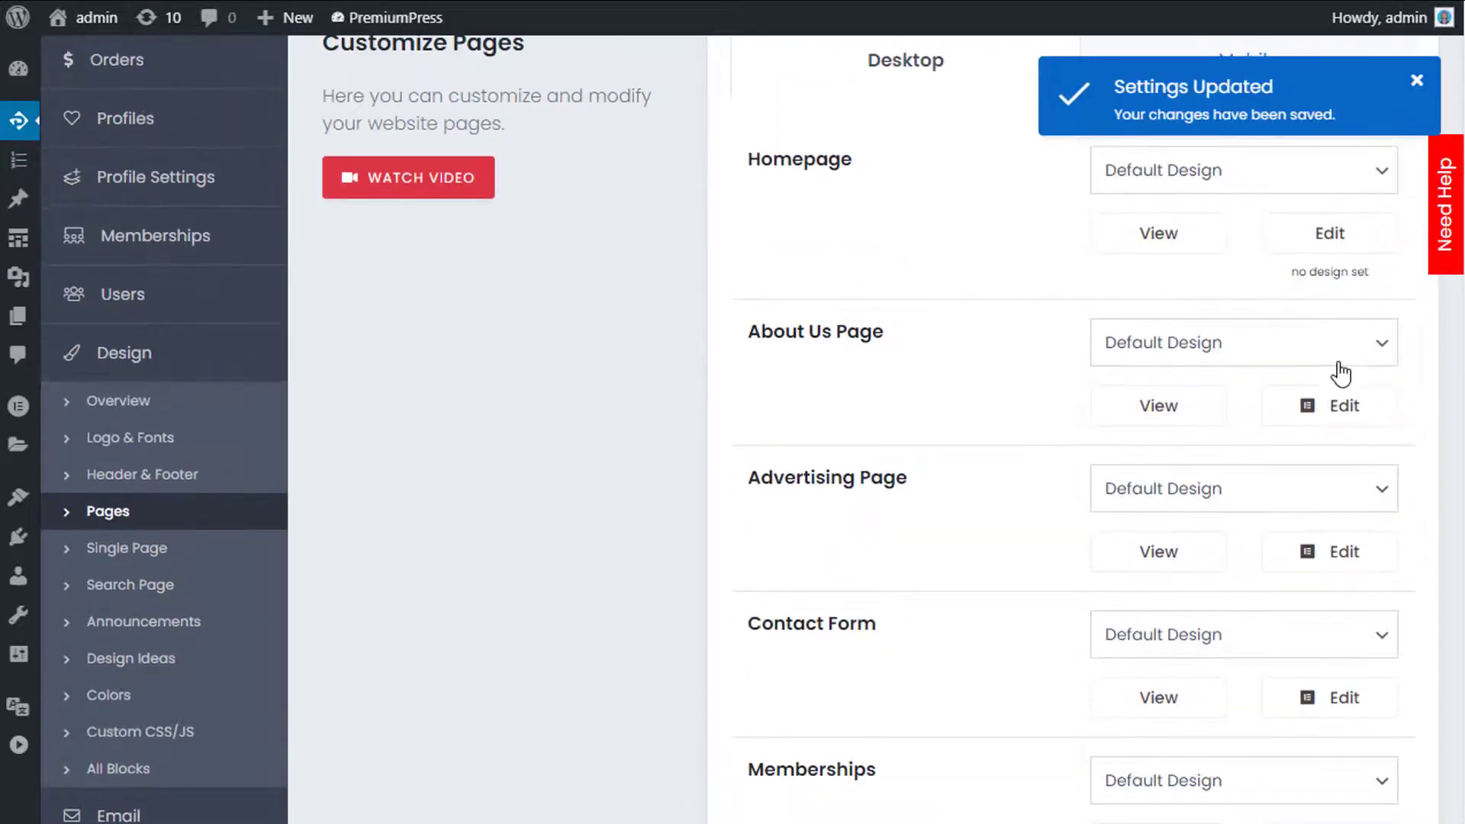
click(1417, 82)
click(1213, 353)
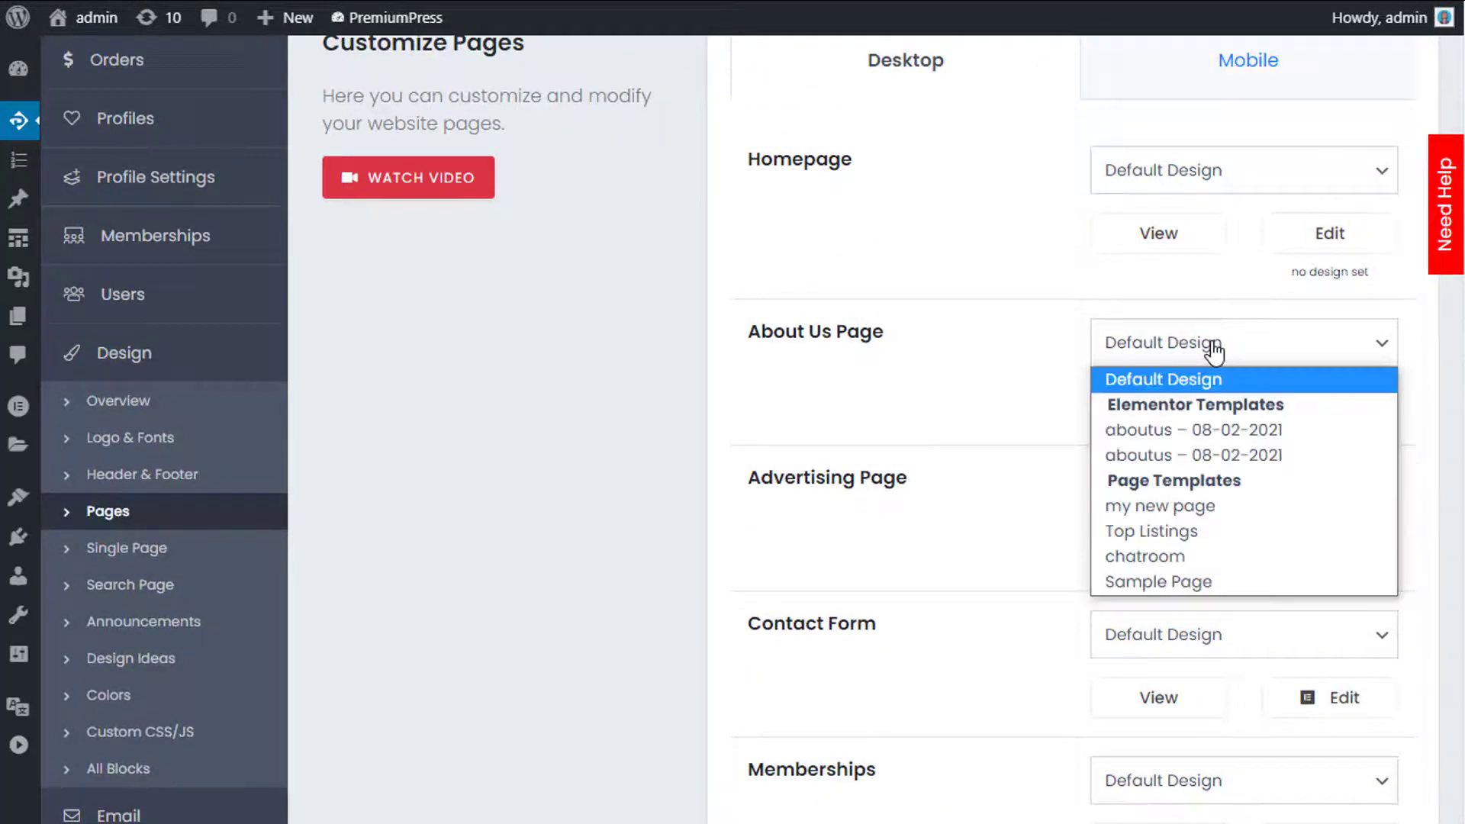
click(1204, 424)
scroll(998, 425, down, 15)
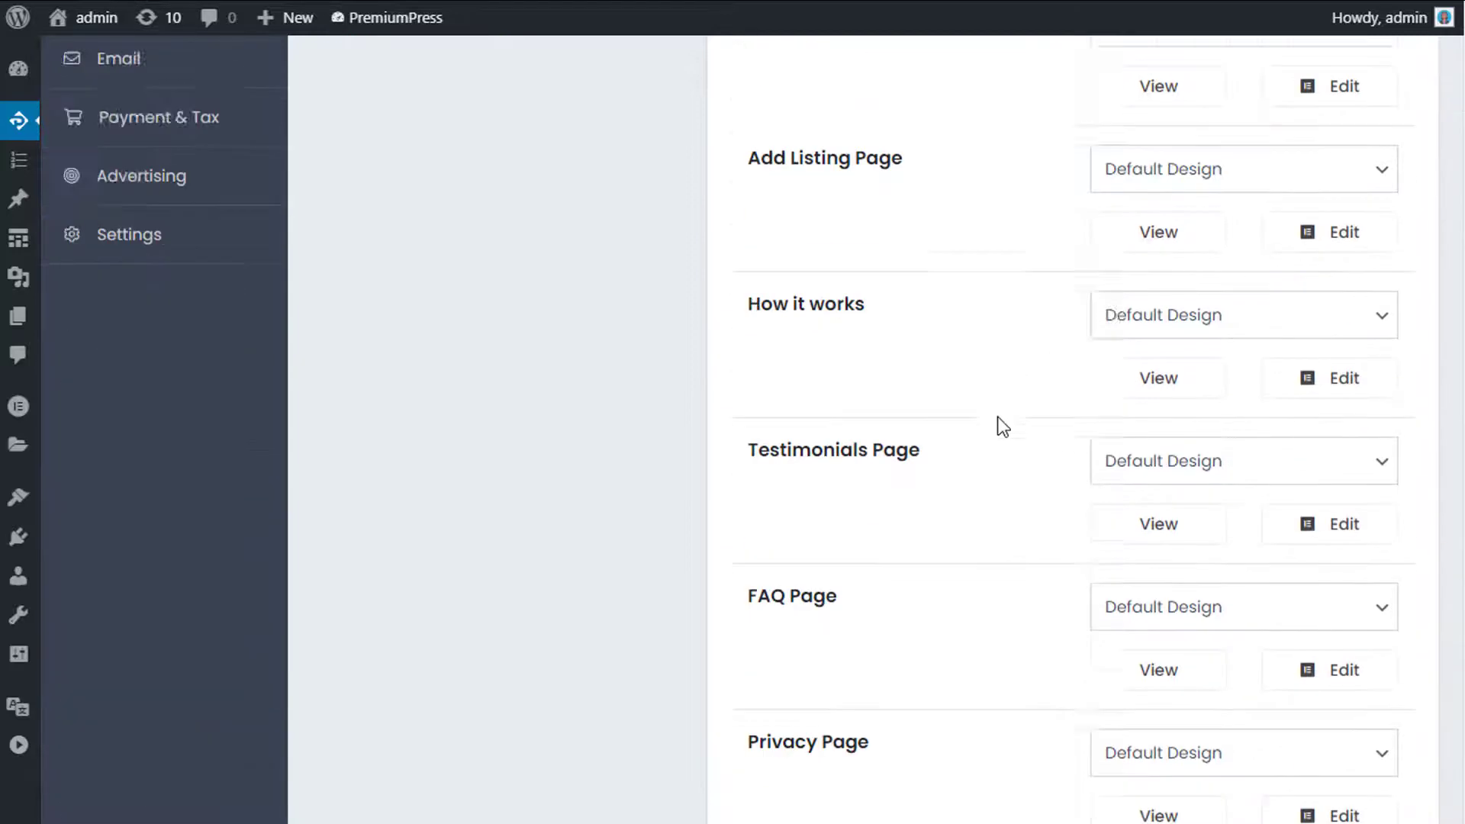
click(1009, 638)
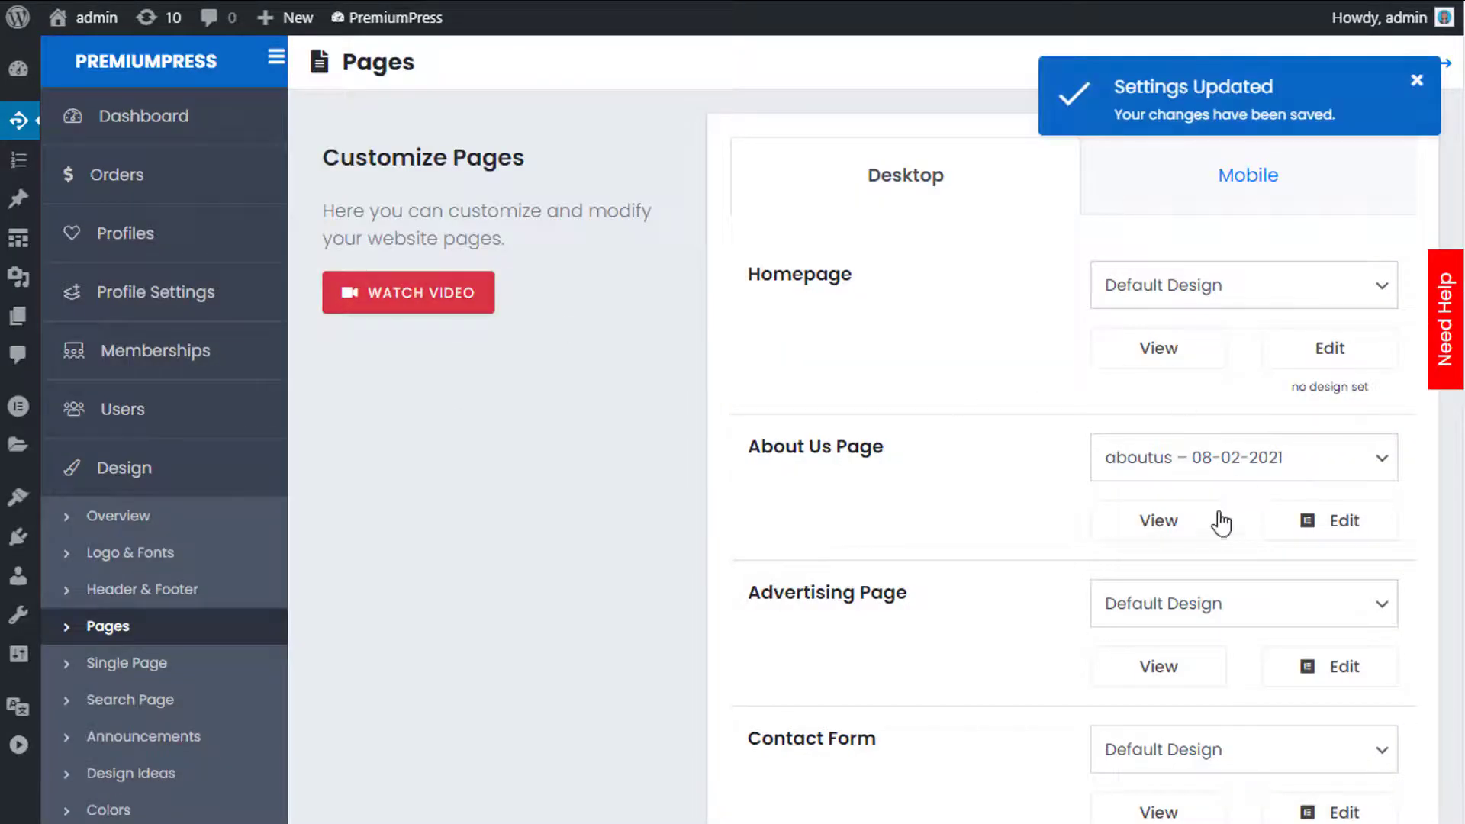
View the live About Us page with the 'testing 123 4567' hero, then return.
click(1175, 534)
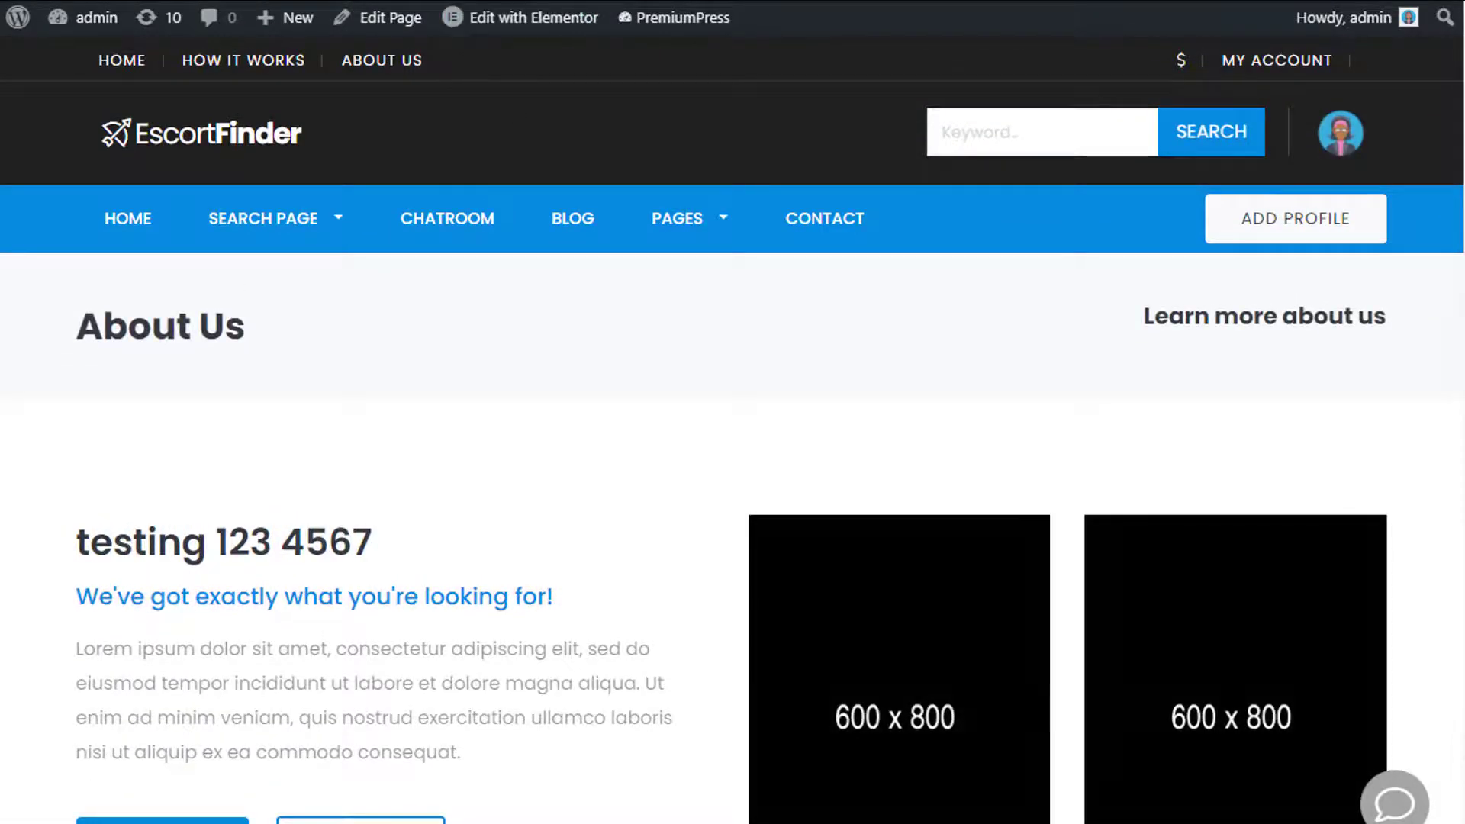
key(ctrl+w)
click(745, 427)
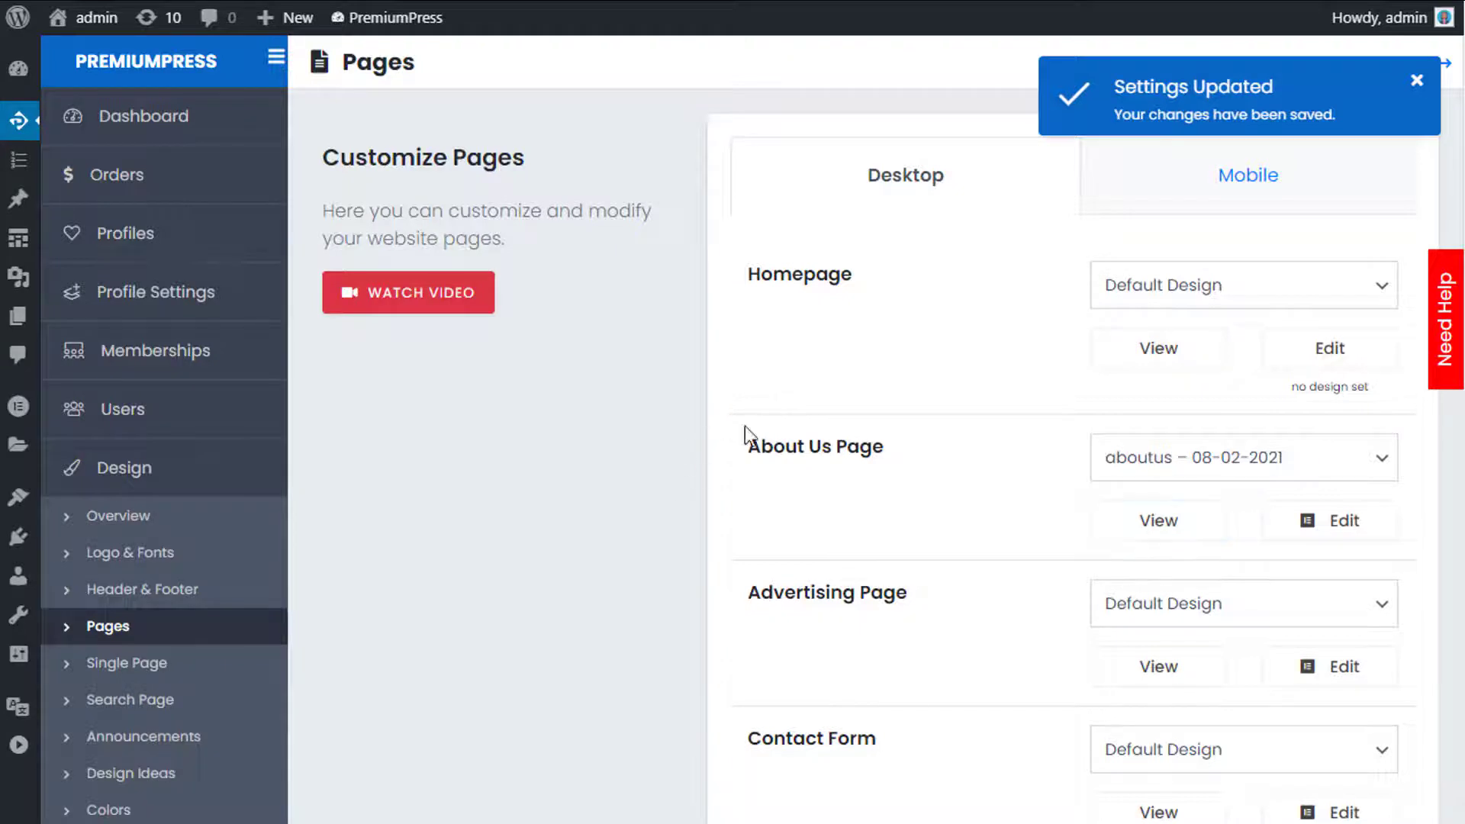
Close the Settings Updated notice and scroll the design assignments from Homepage to Profile Page.
click(1414, 79)
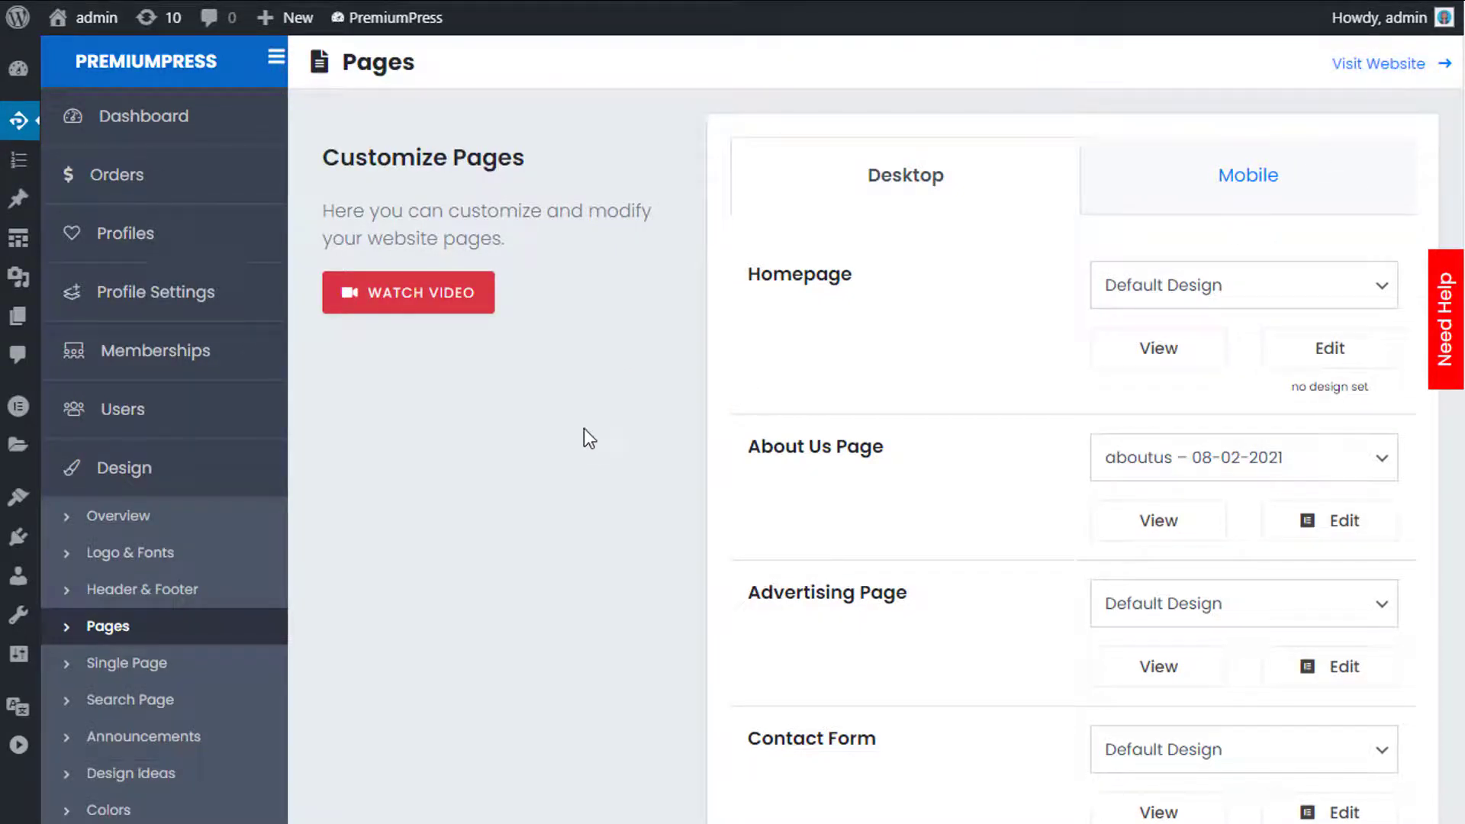
scroll(883, 381, down, 15)
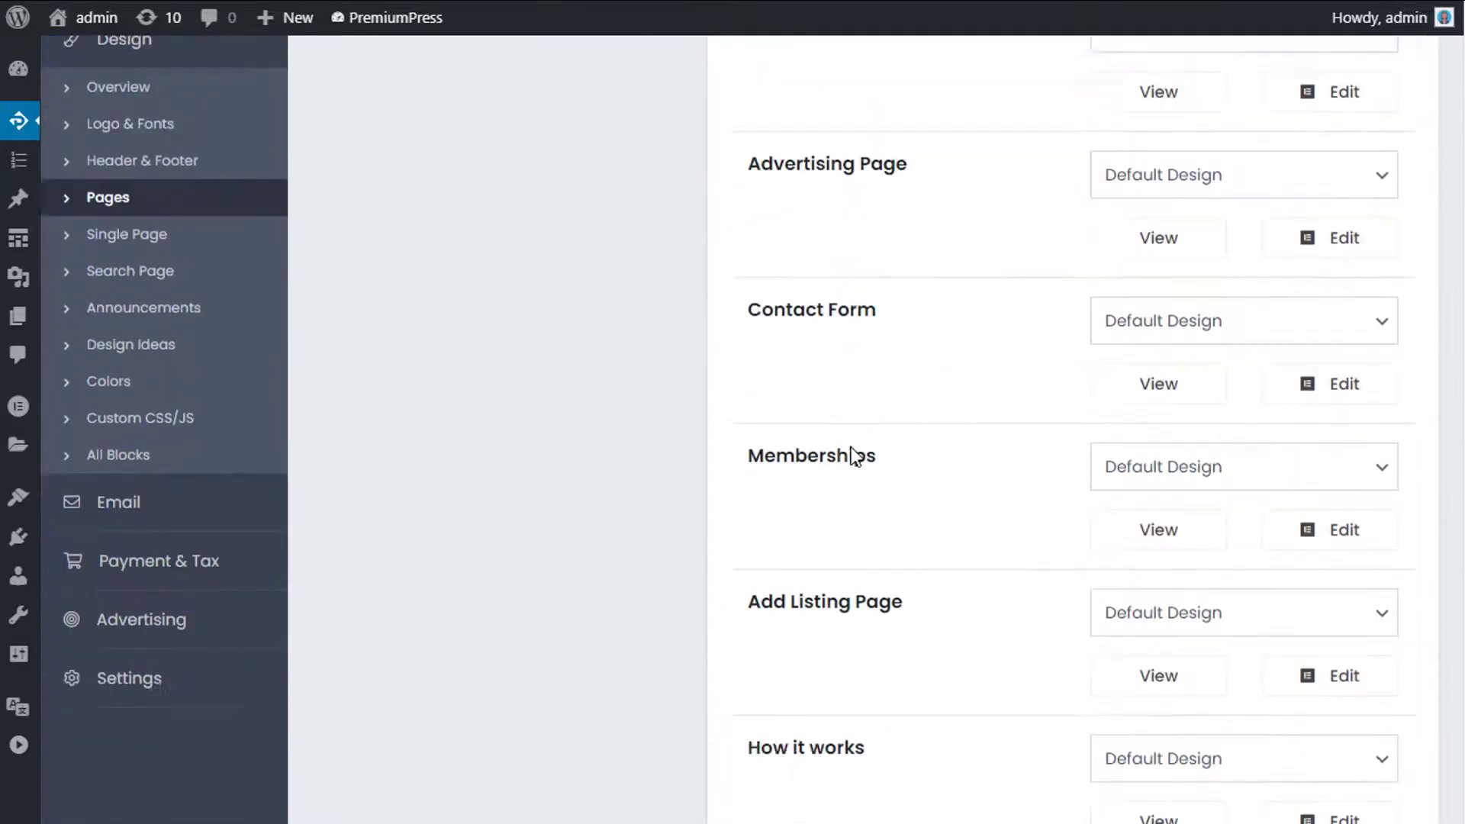
scroll(835, 542, up, 15)
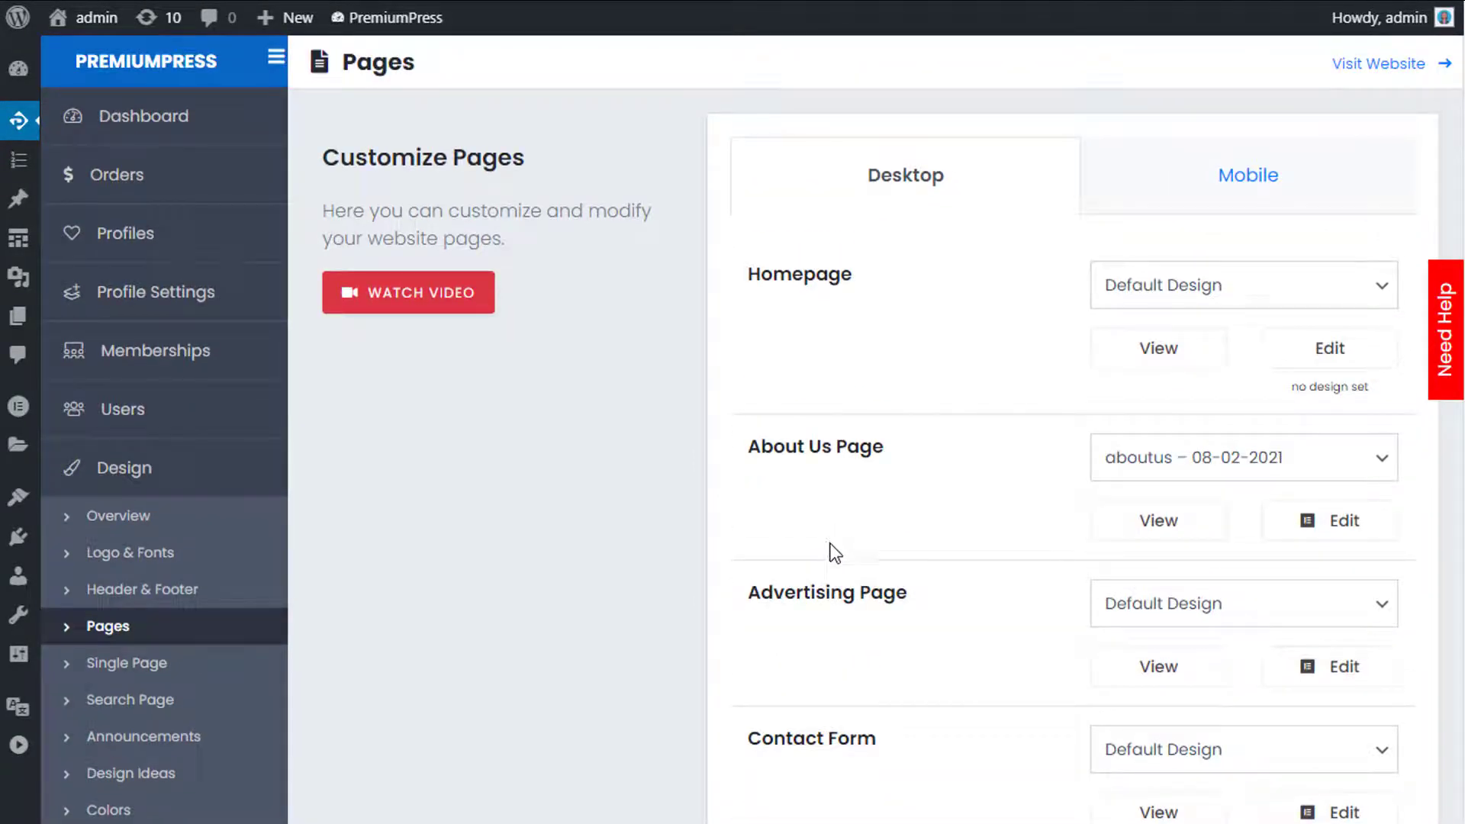
scroll(835, 553, down, 3)
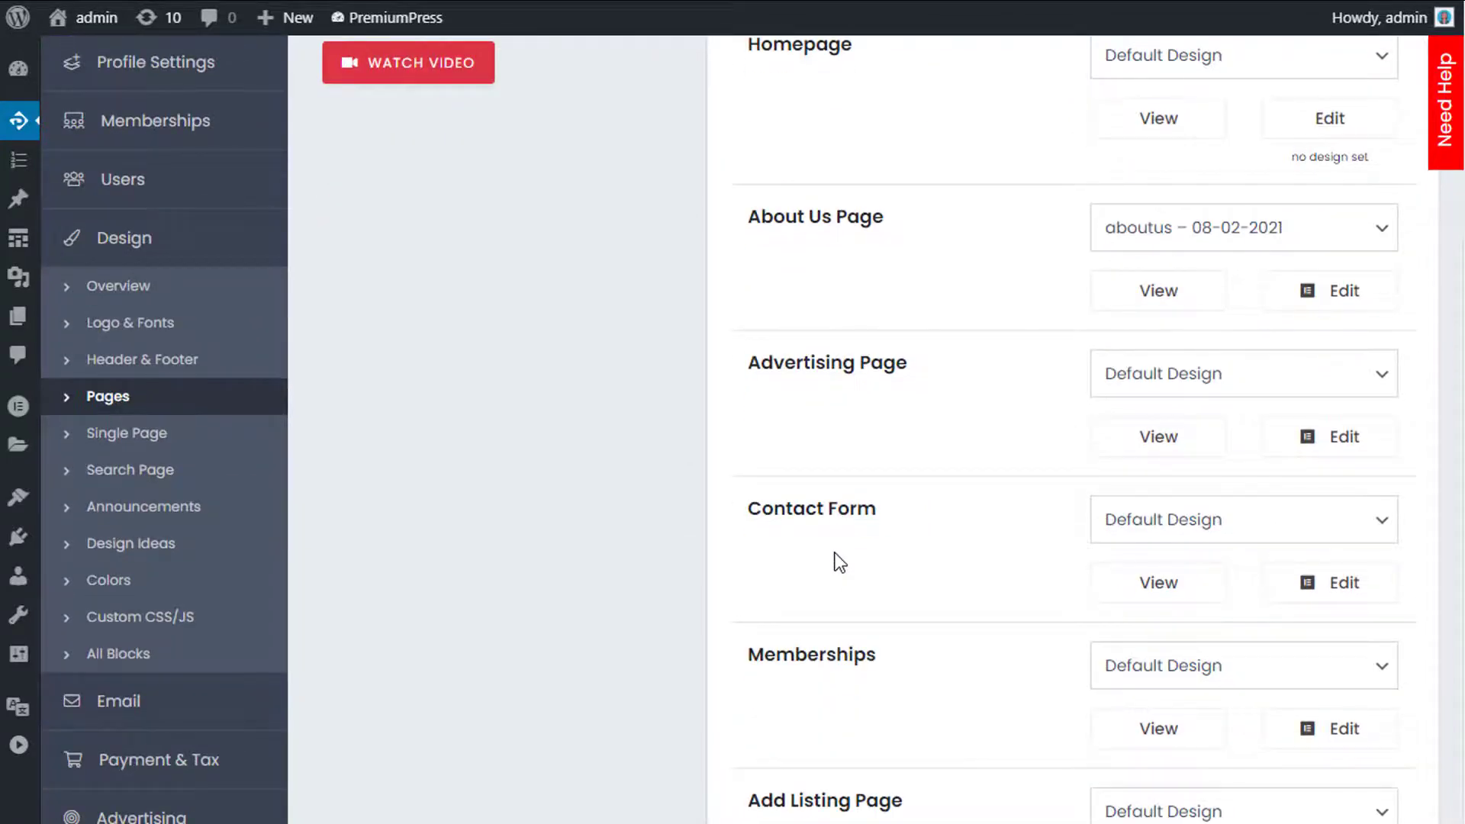
scroll(839, 563, up, 3)
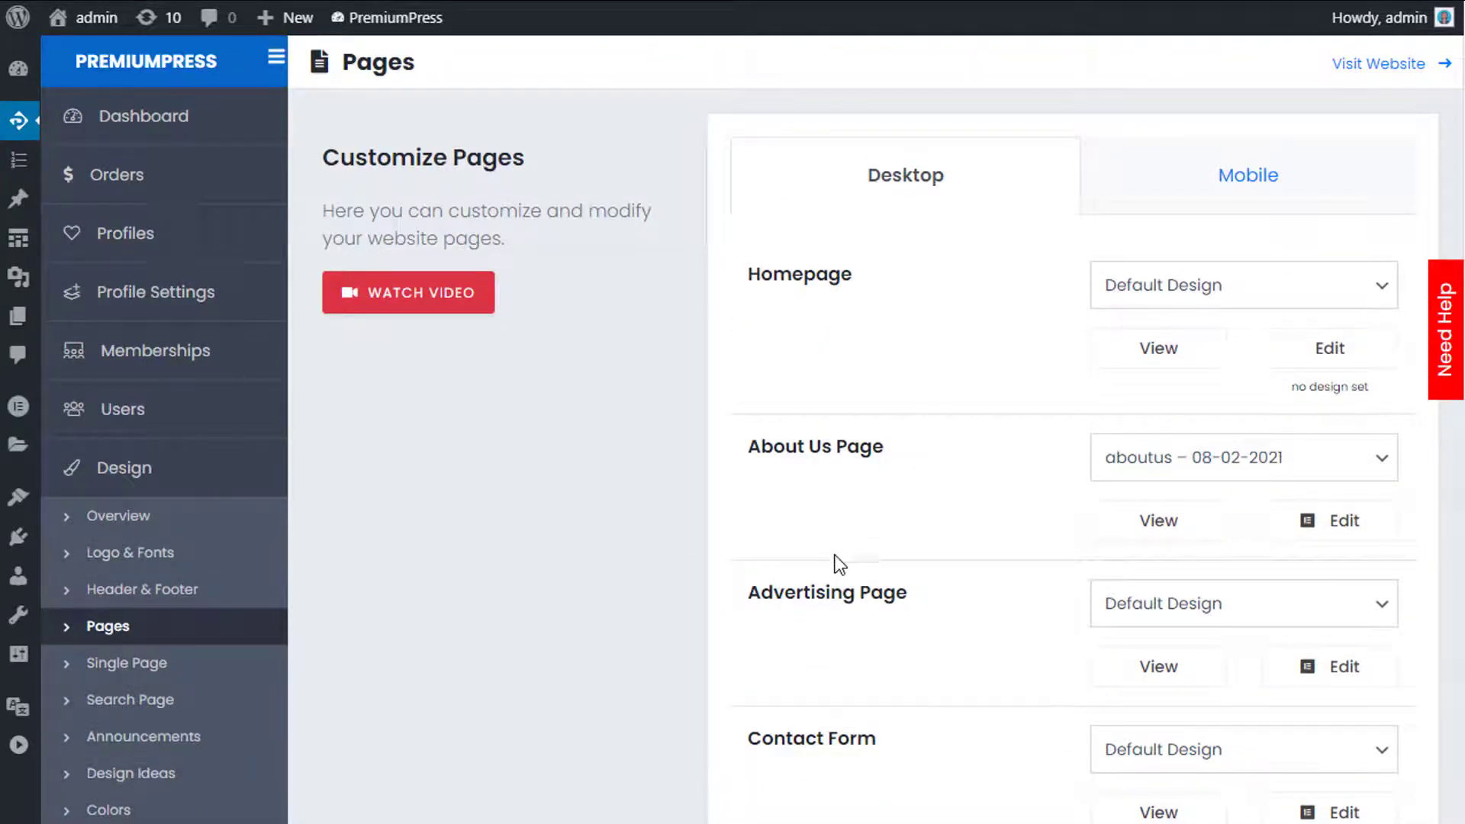
scroll(839, 569, down, 3)
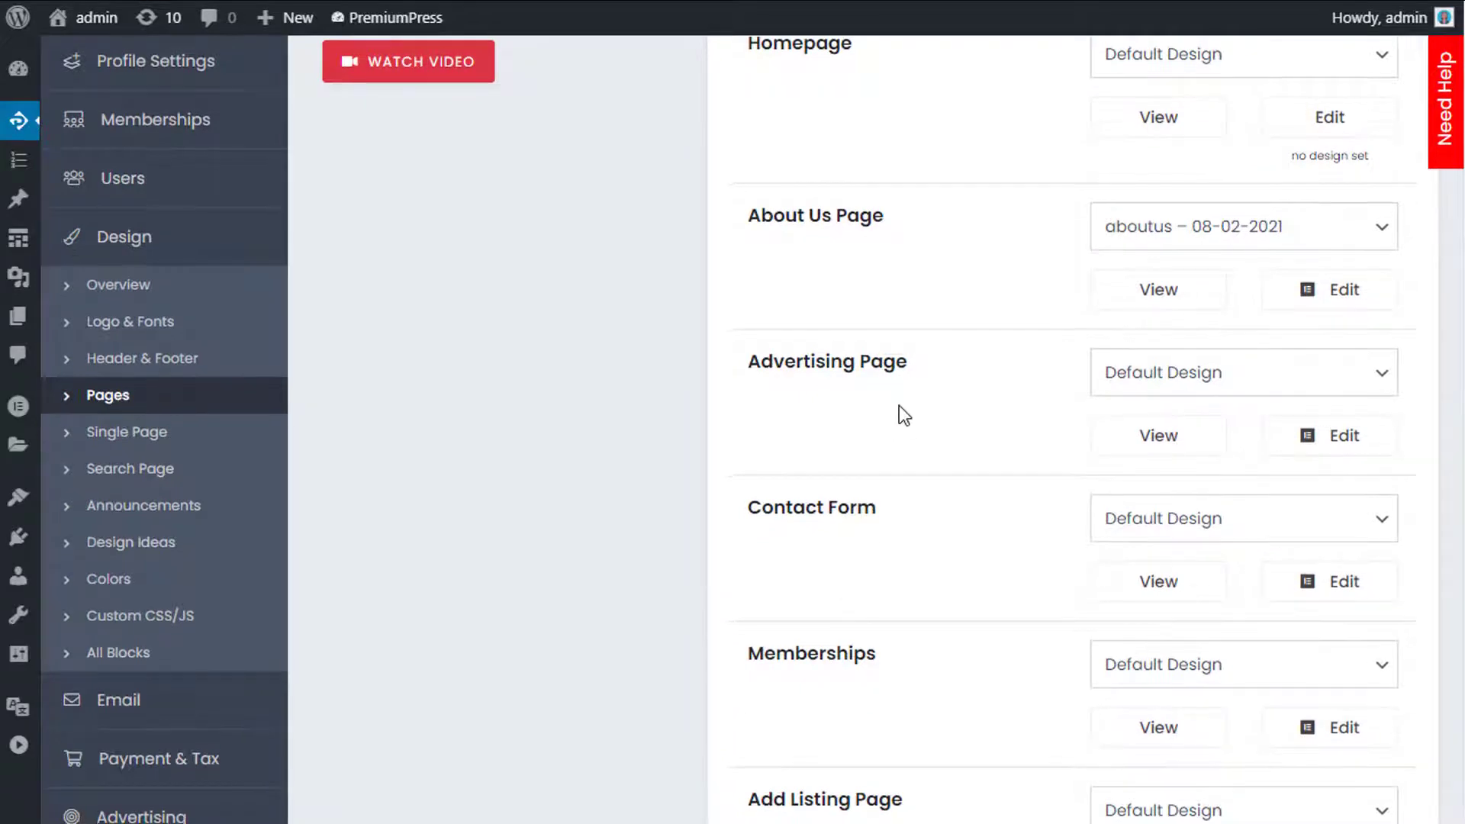
scroll(897, 416, down, 7)
scroll(901, 568, down, 5)
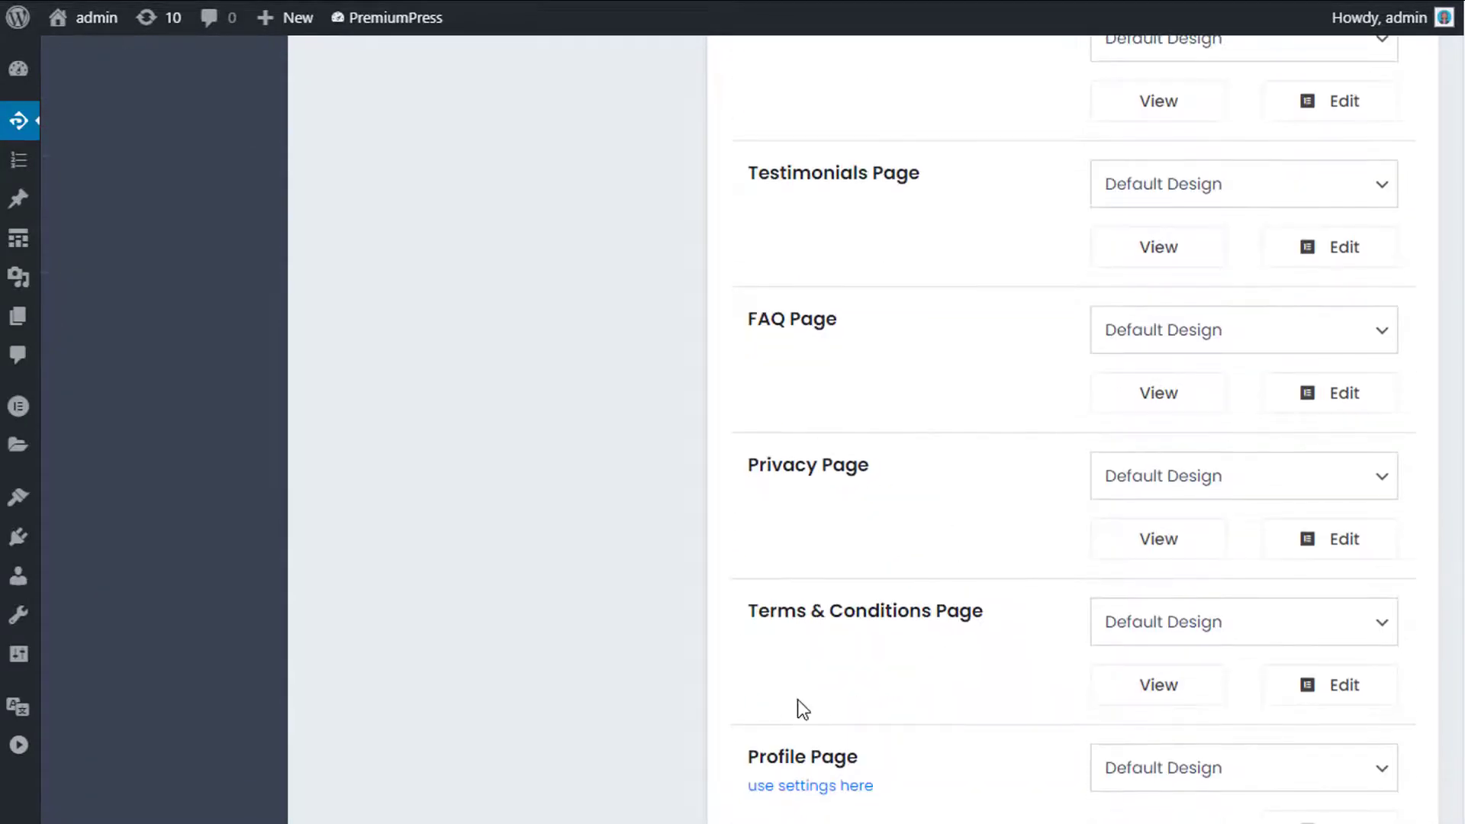
scroll(798, 699, down, 2)
scroll(821, 569, up, 15)
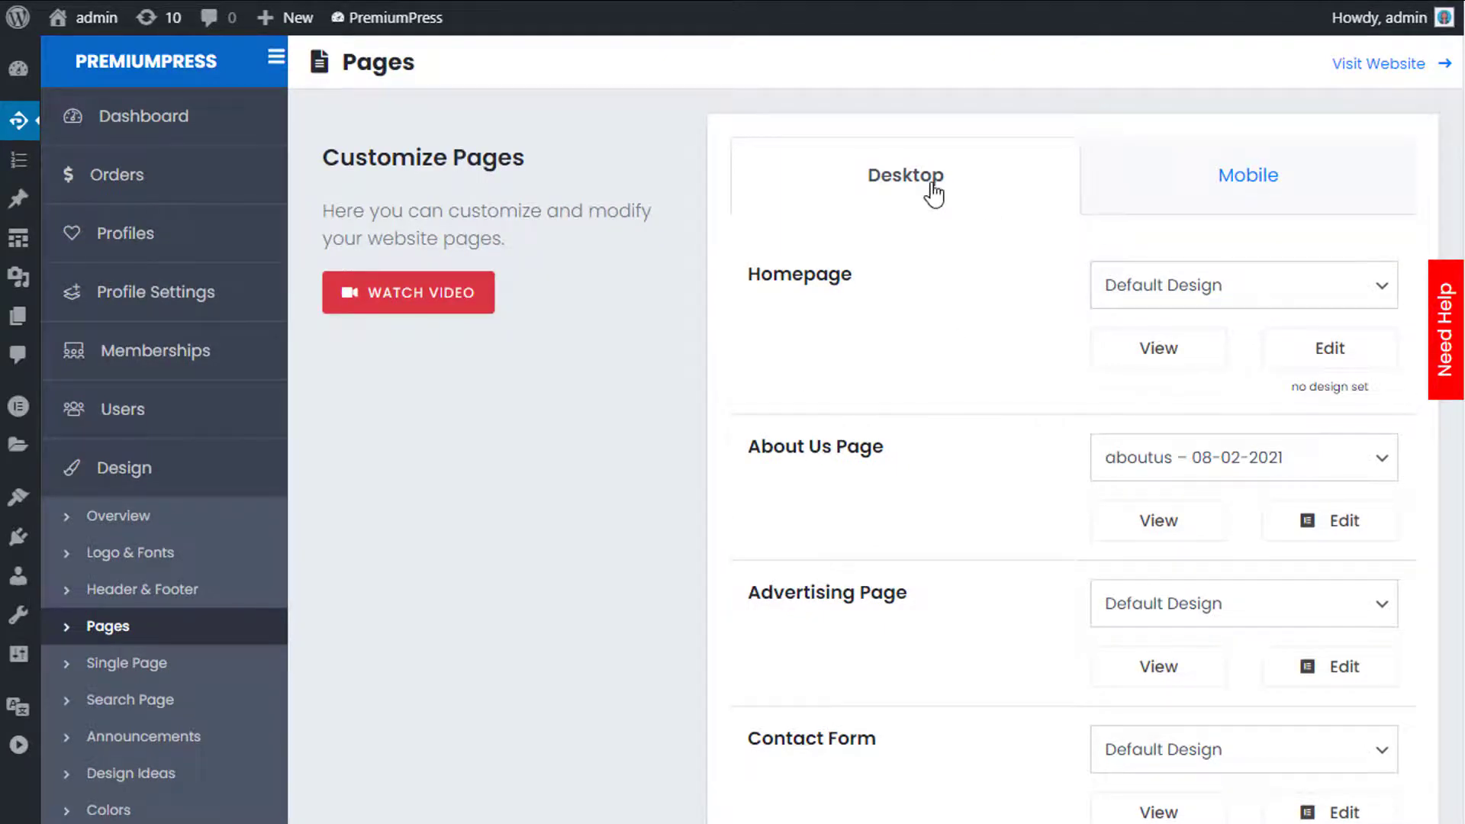
Compare the Desktop and Mobile tabs, confirming every mobile page stays on Desktop Design.
click(1223, 197)
click(987, 182)
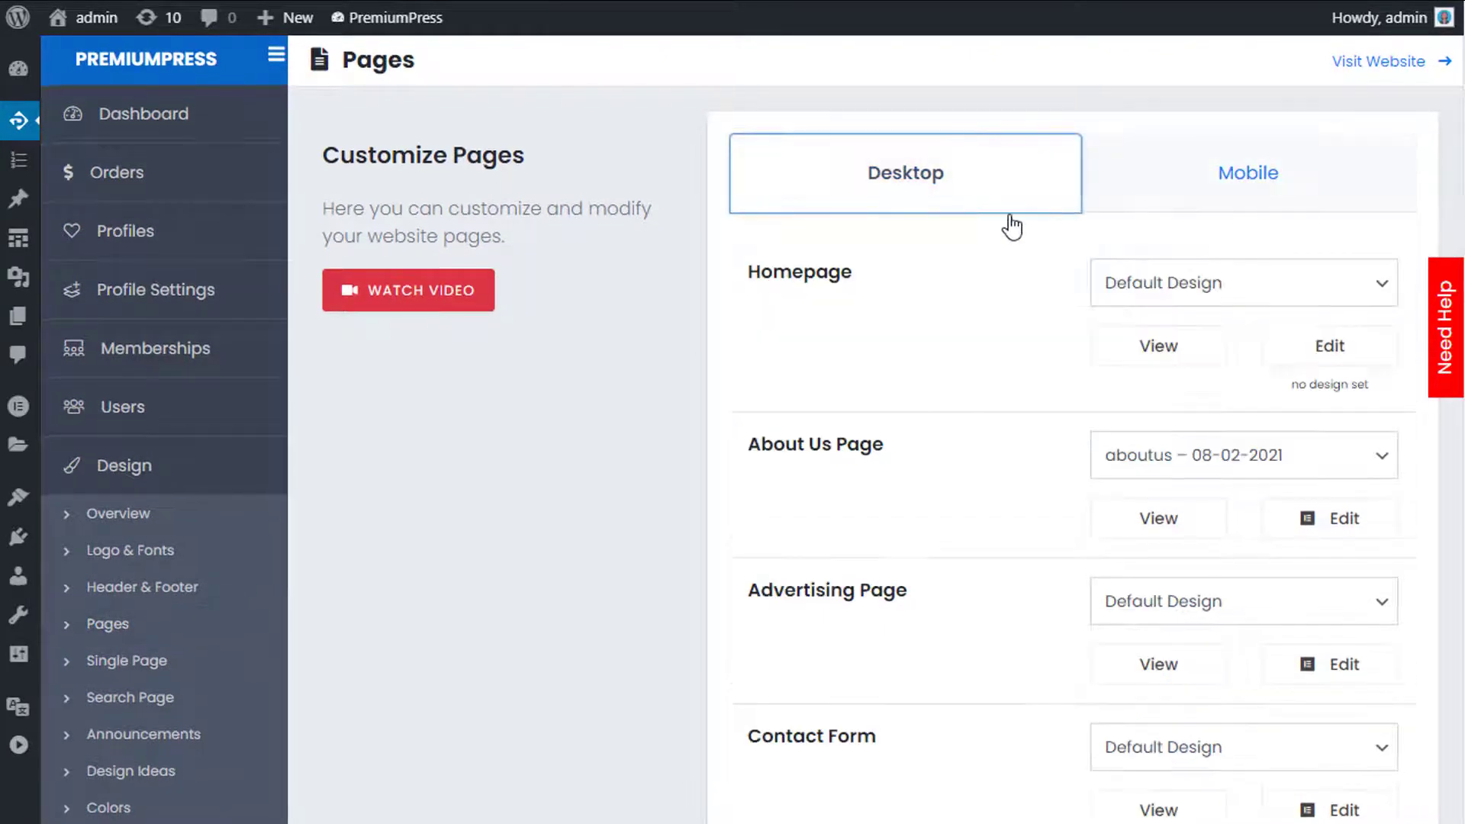
click(1166, 192)
scroll(948, 393, down, 2)
scroll(941, 410, up, 2)
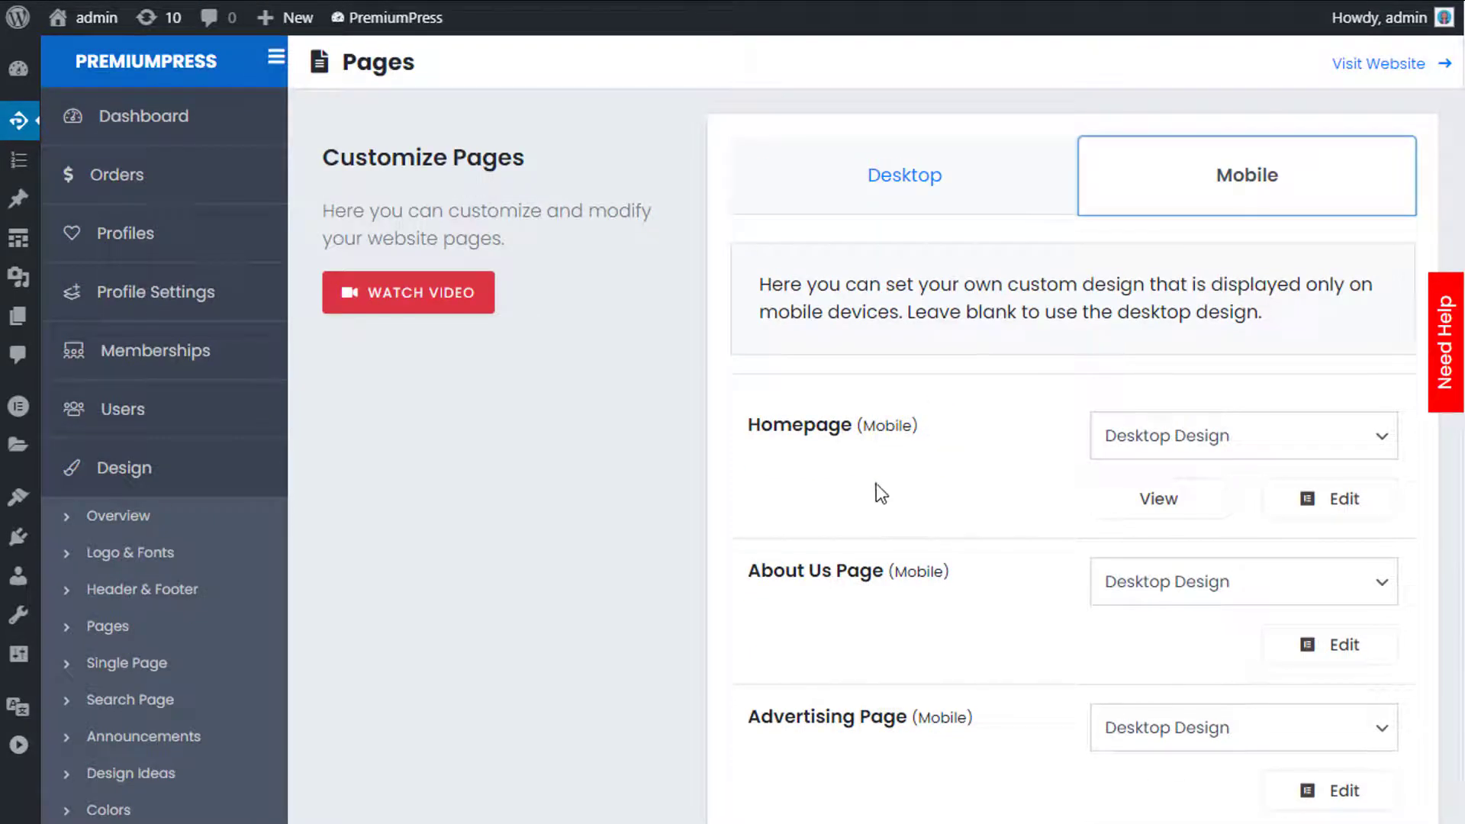
click(910, 177)
click(1168, 183)
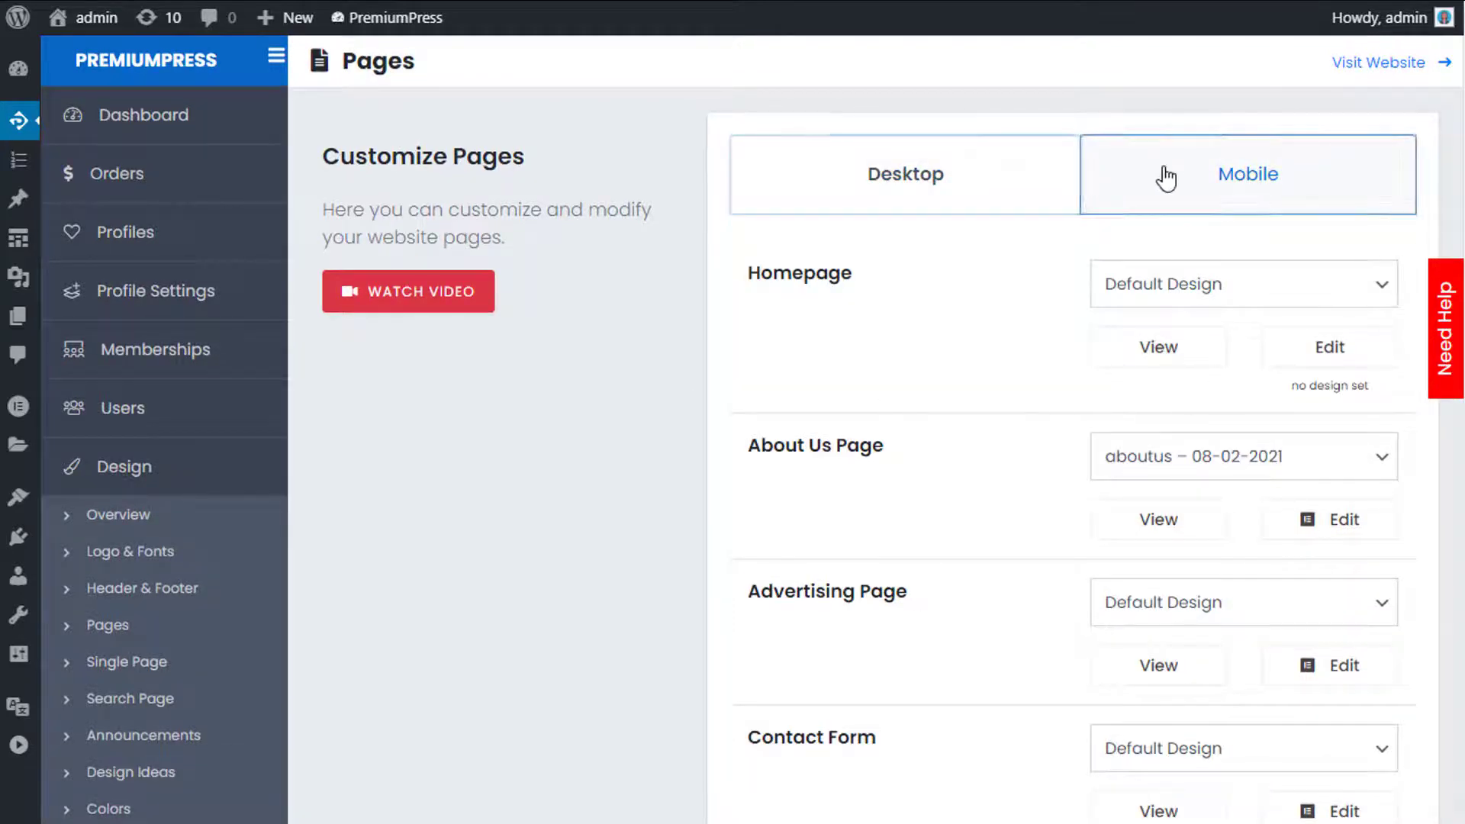
scroll(1072, 357, down, 3)
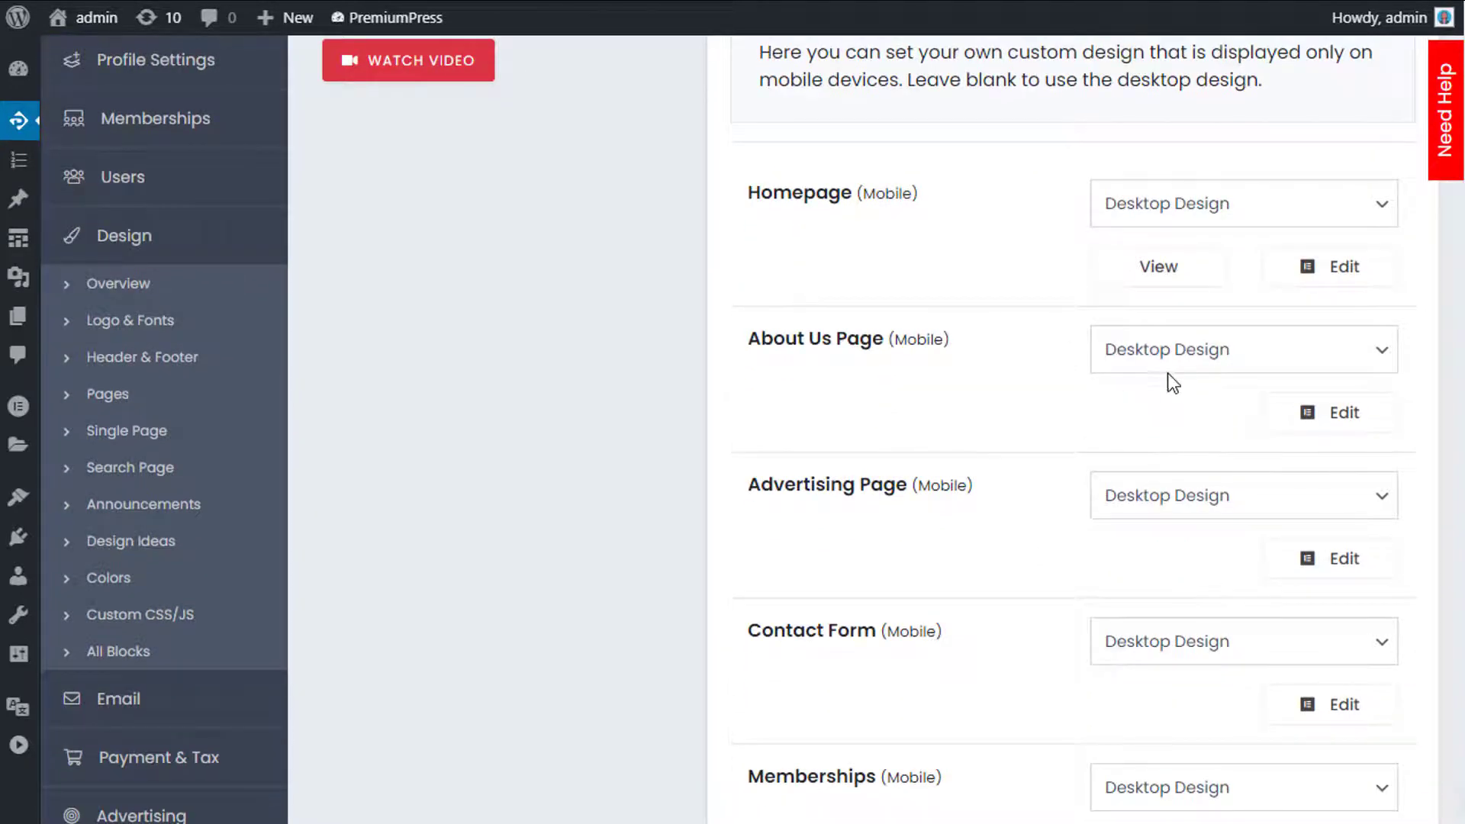
scroll(1159, 382, up, 2)
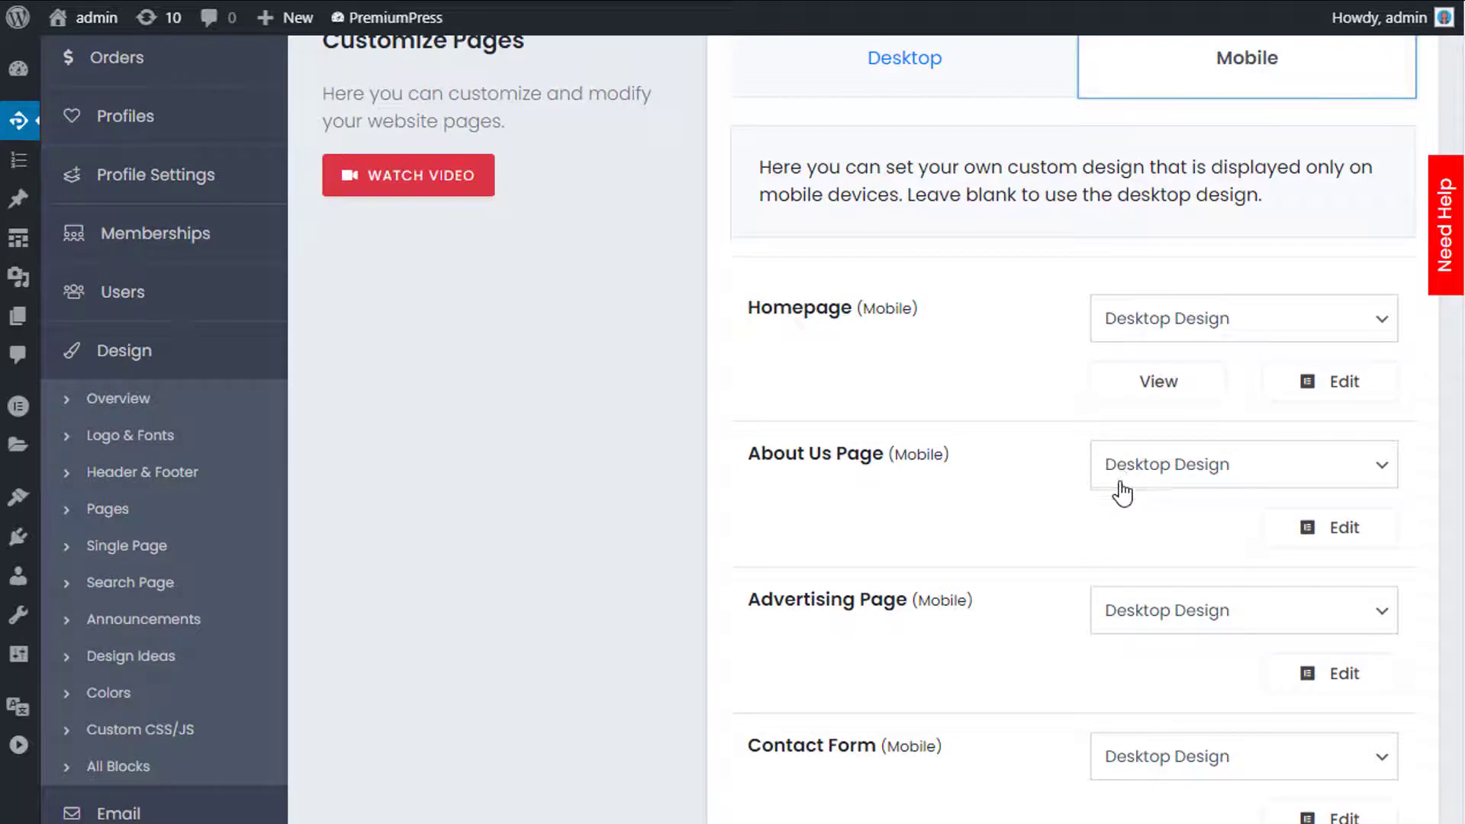
scroll(1105, 503, up, 2)
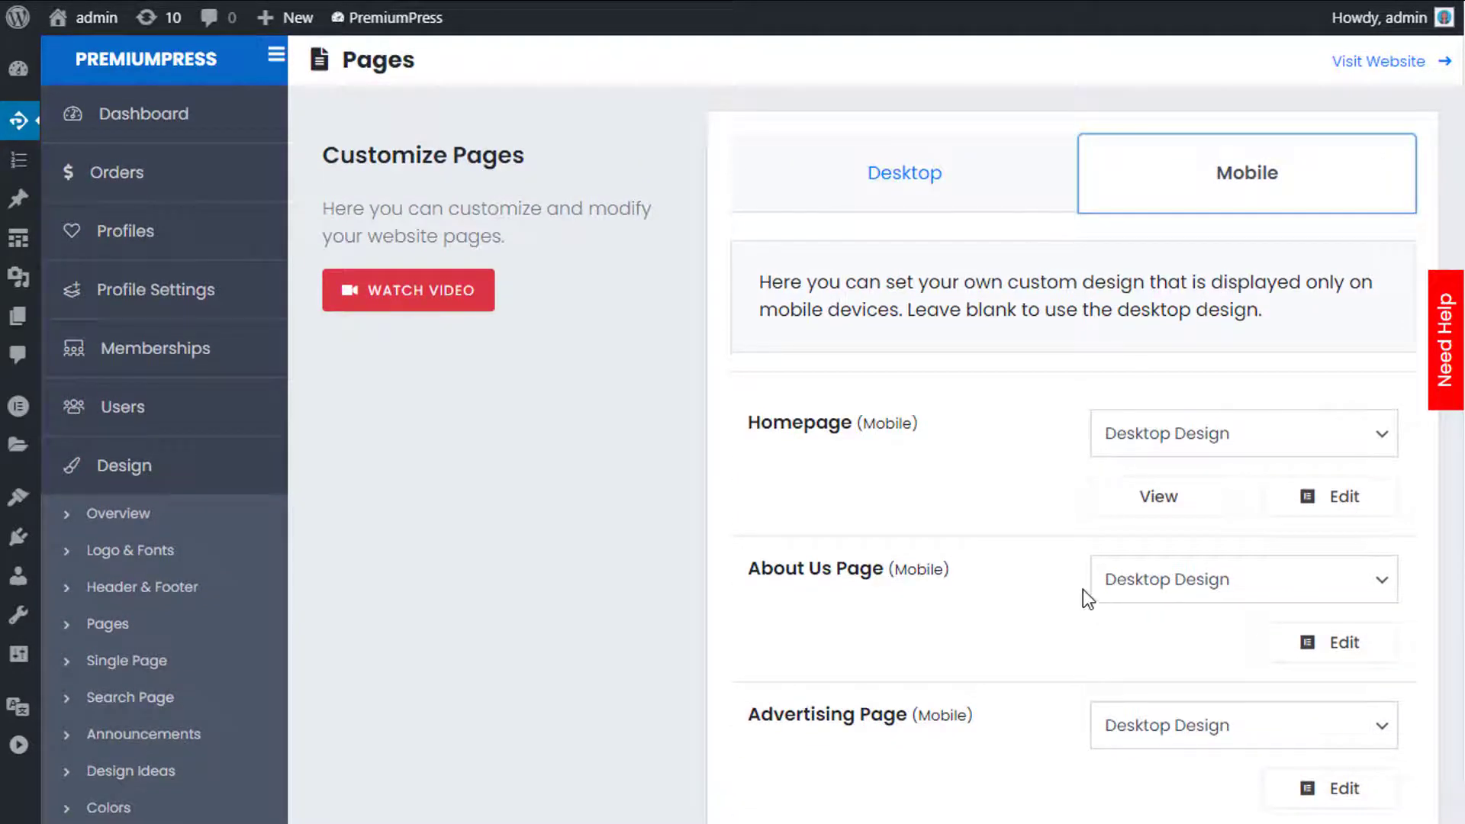
scroll(891, 538, down, 1)
scroll(1062, 624, up, 1)
scroll(1170, 448, down, 2)
scroll(955, 209, up, 2)
Switch back to the Desktop designs and return to the admin Dashboard.
click(940, 206)
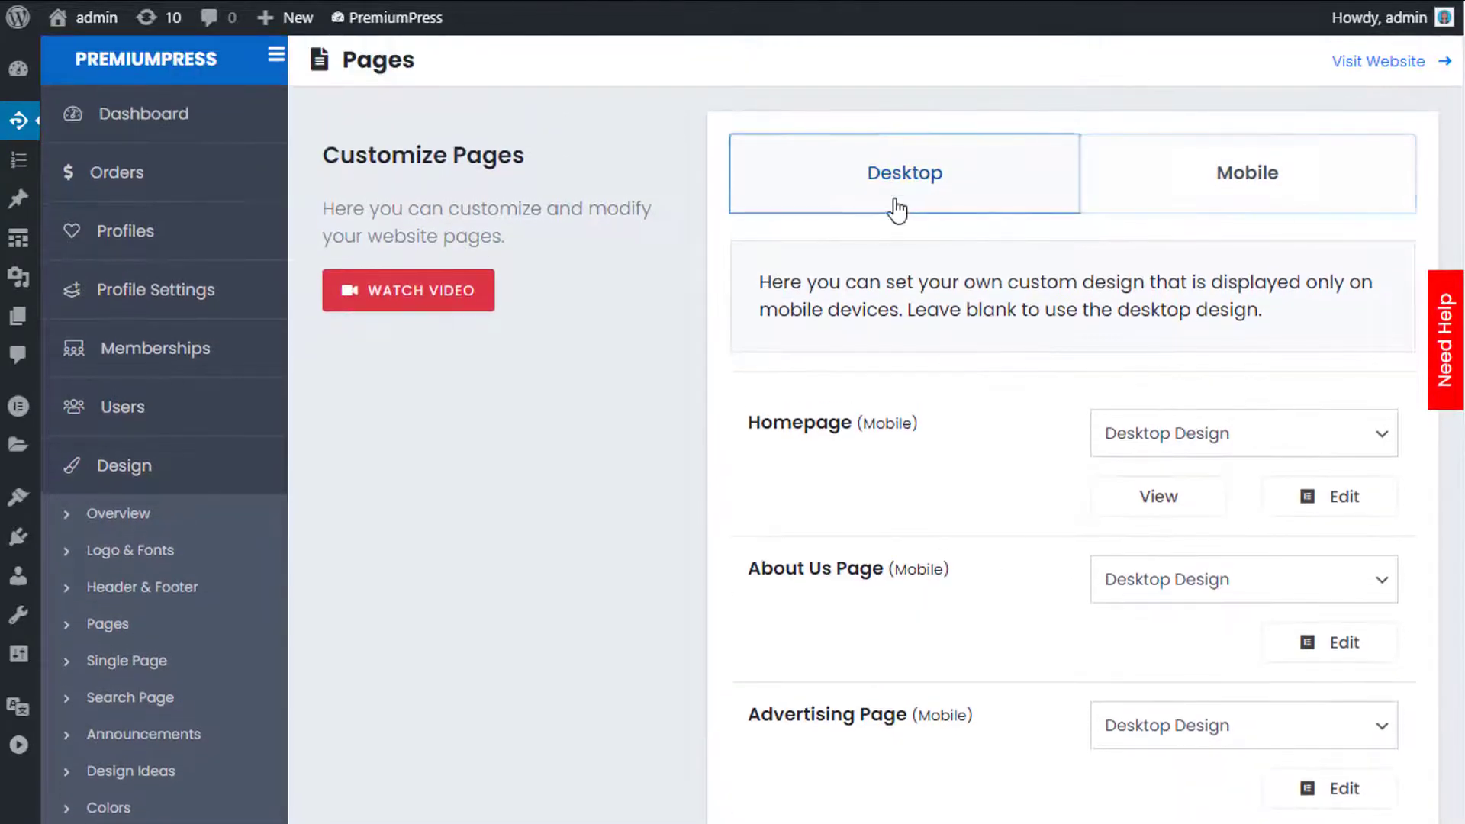
scroll(885, 583, down, 3)
scroll(885, 582, up, 3)
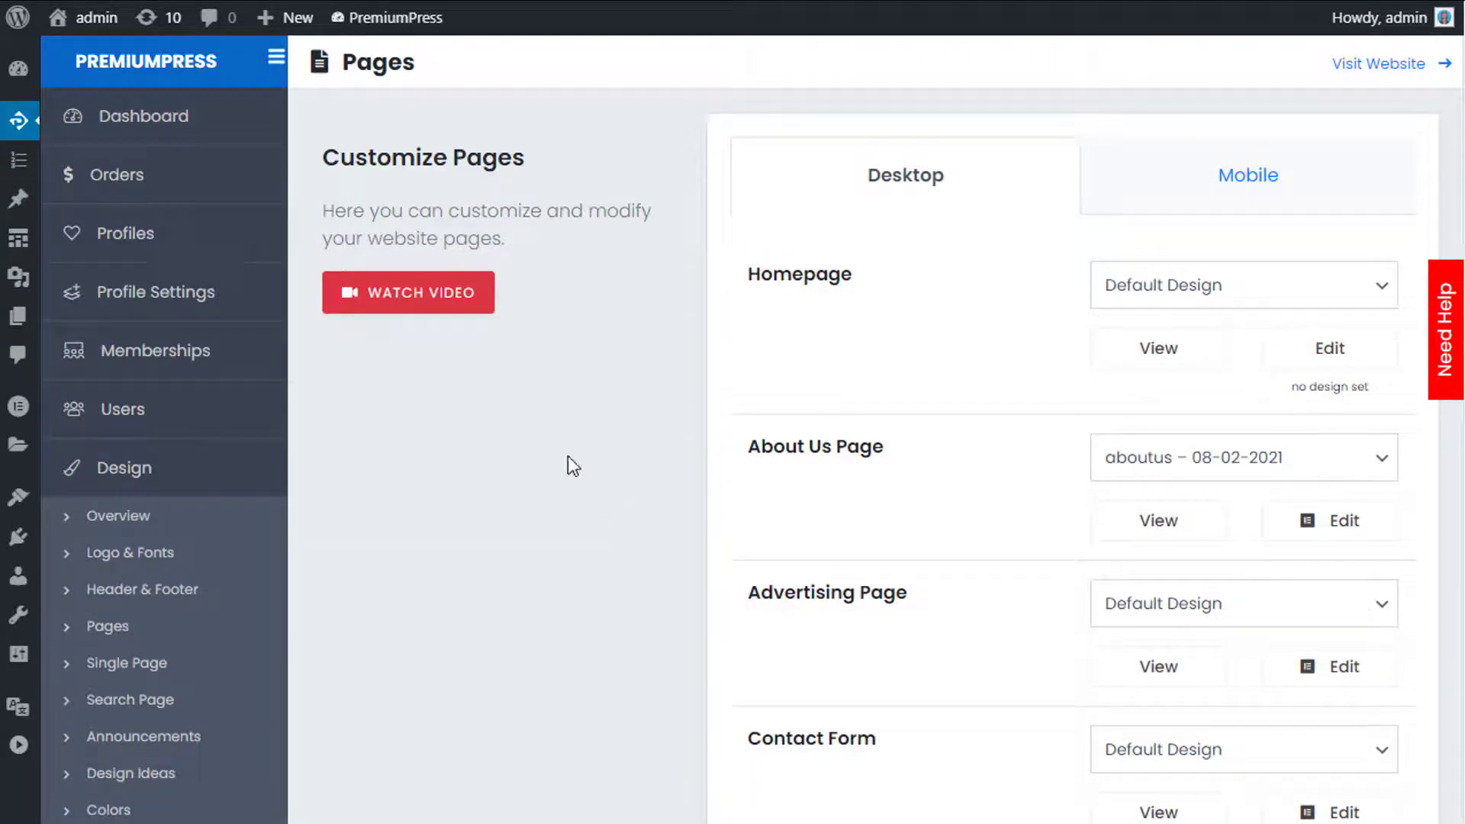
click(22, 76)
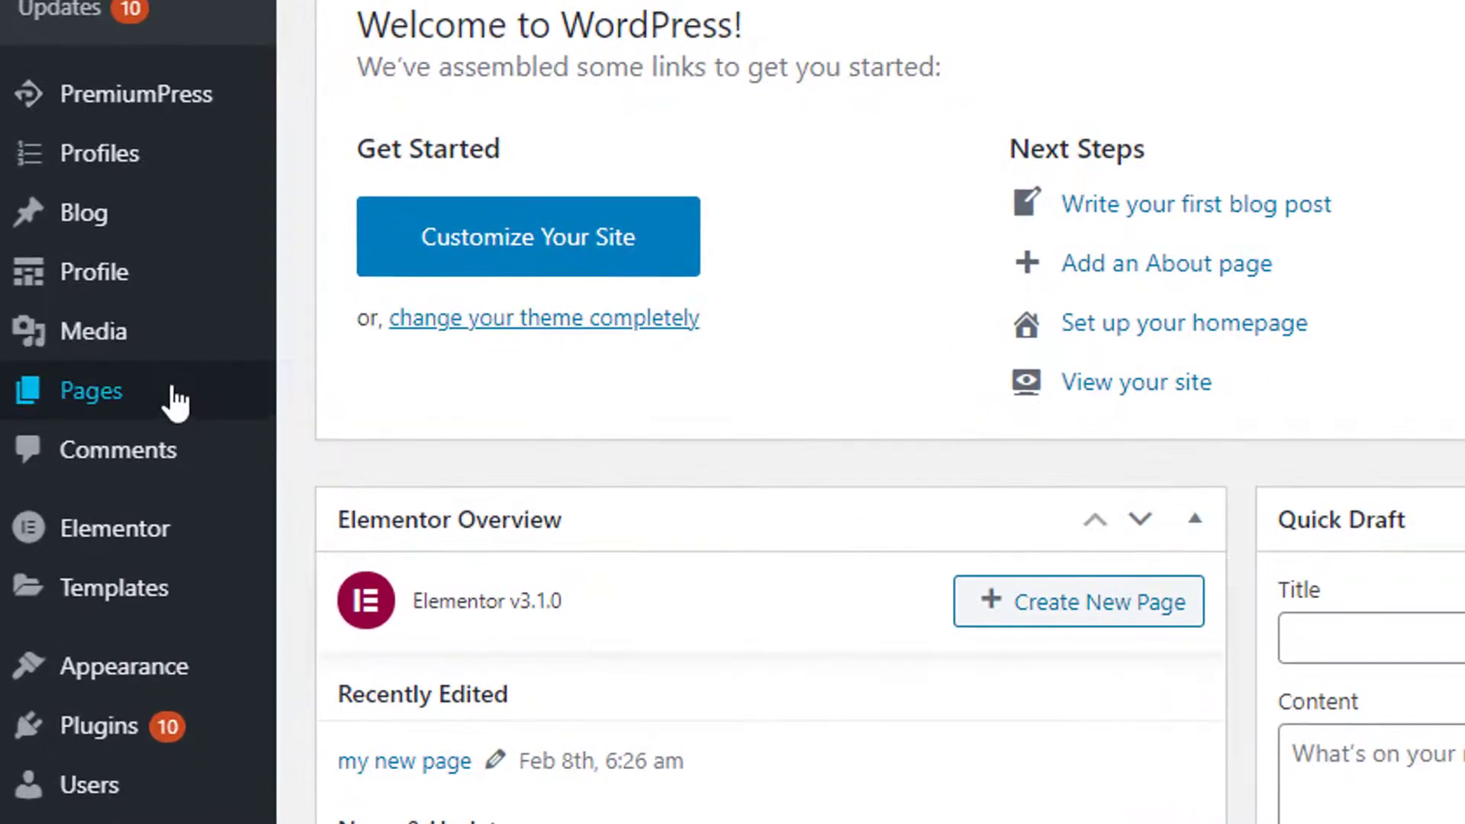
Open the All Pages list and scroll through the site's pages.
mouse_move(152, 390)
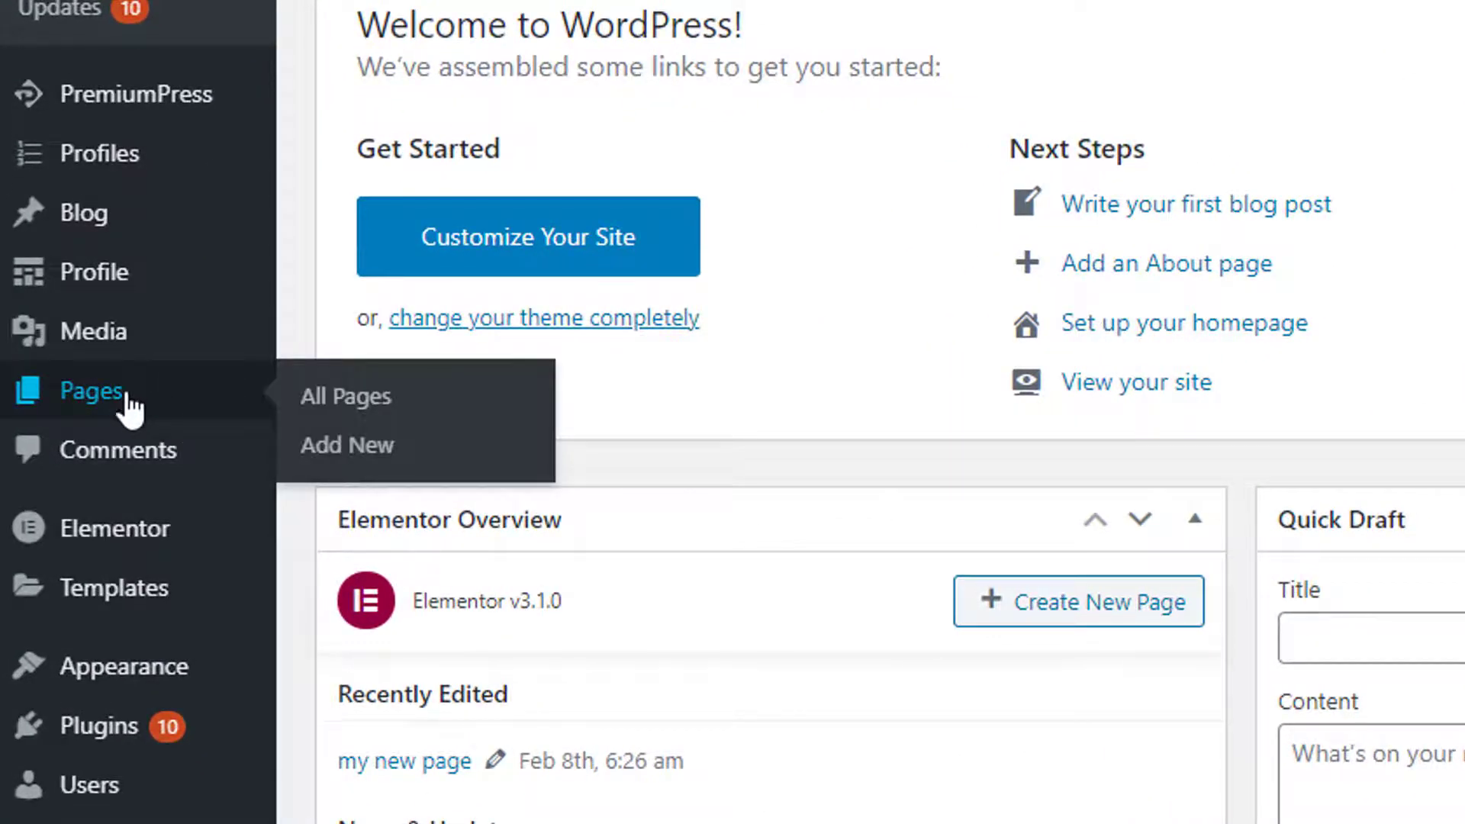
click(130, 402)
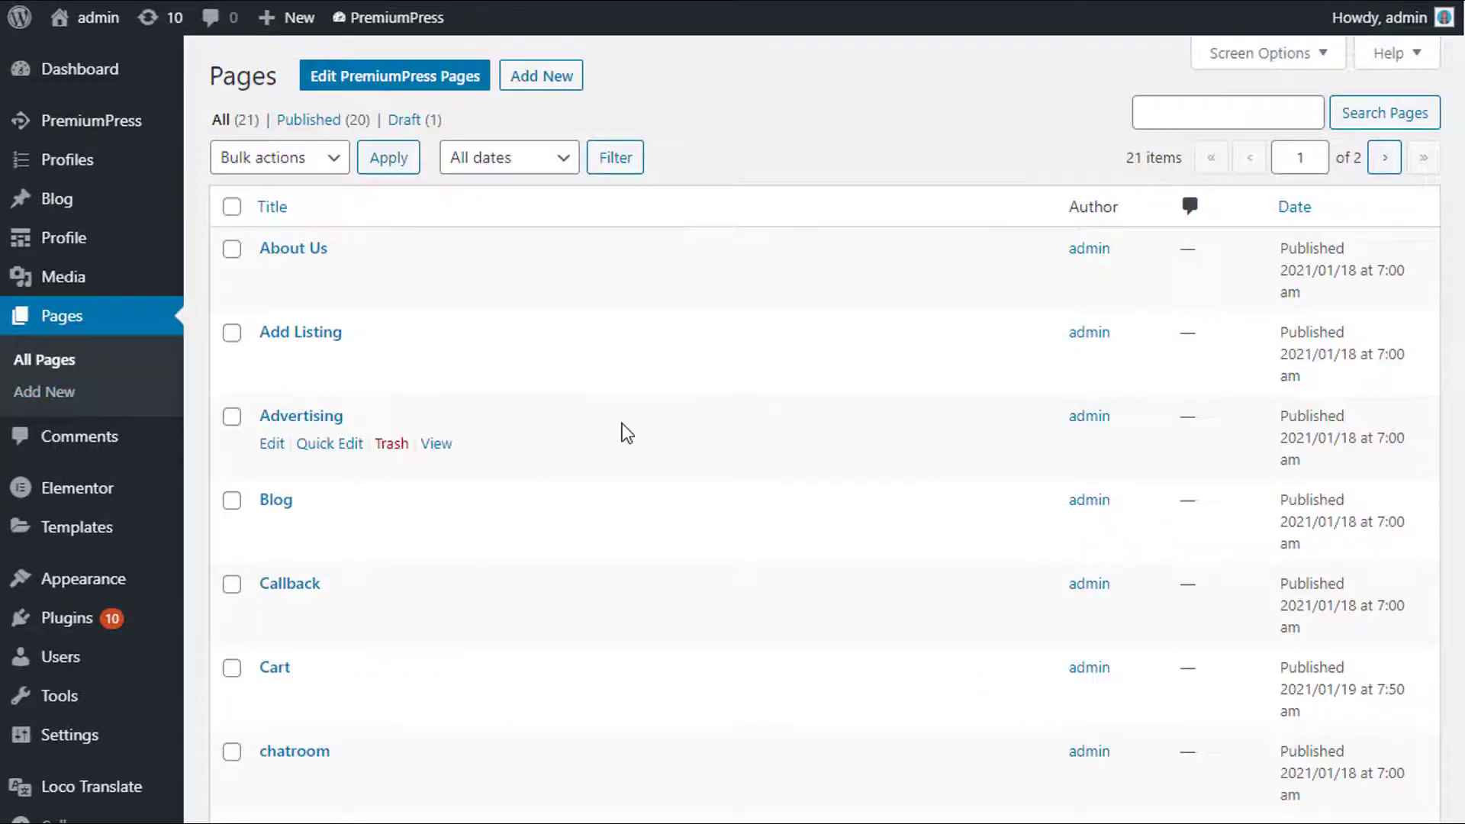
scroll(731, 552, down, 7)
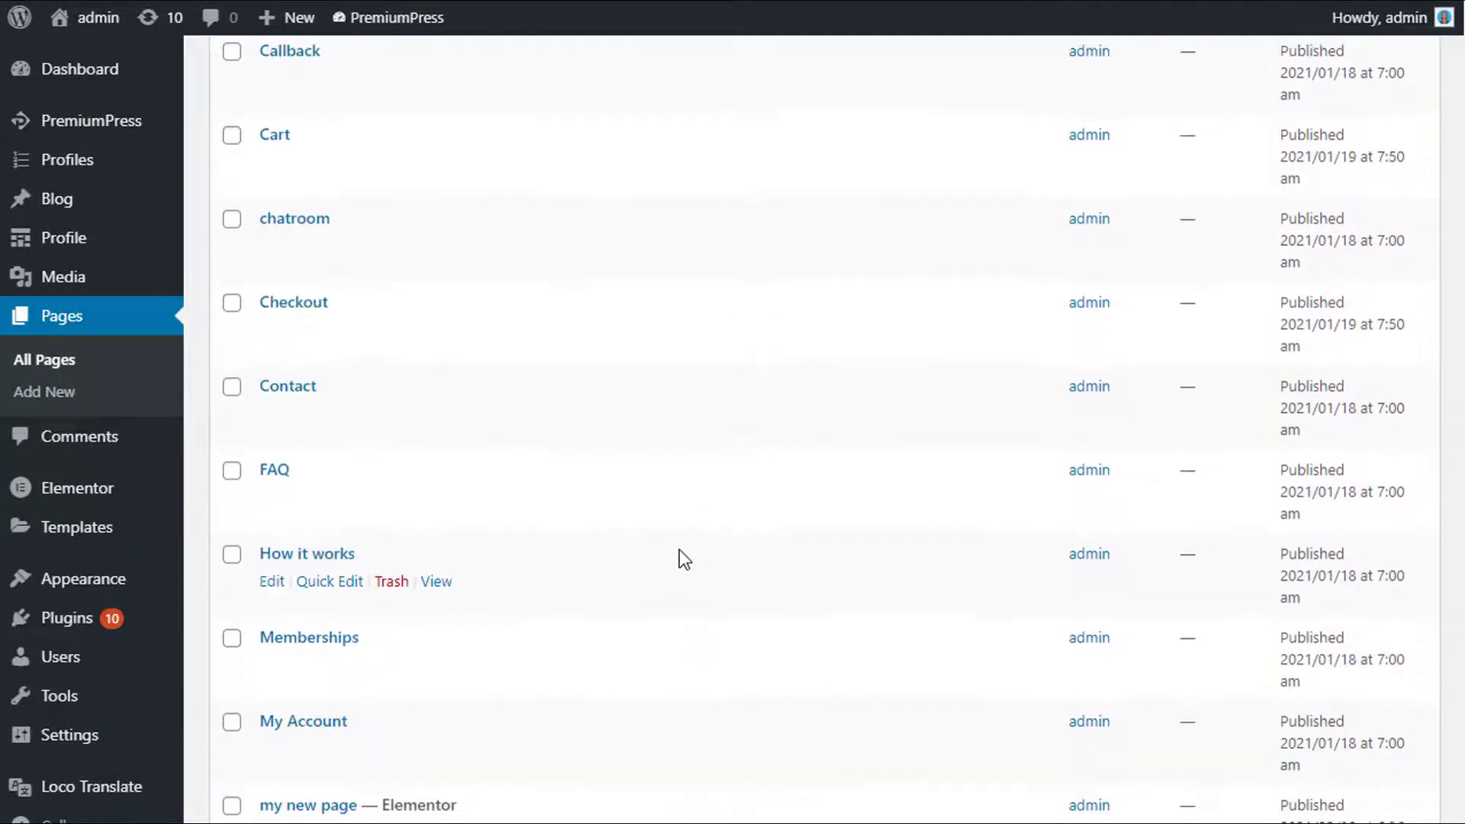
scroll(679, 557, up, 7)
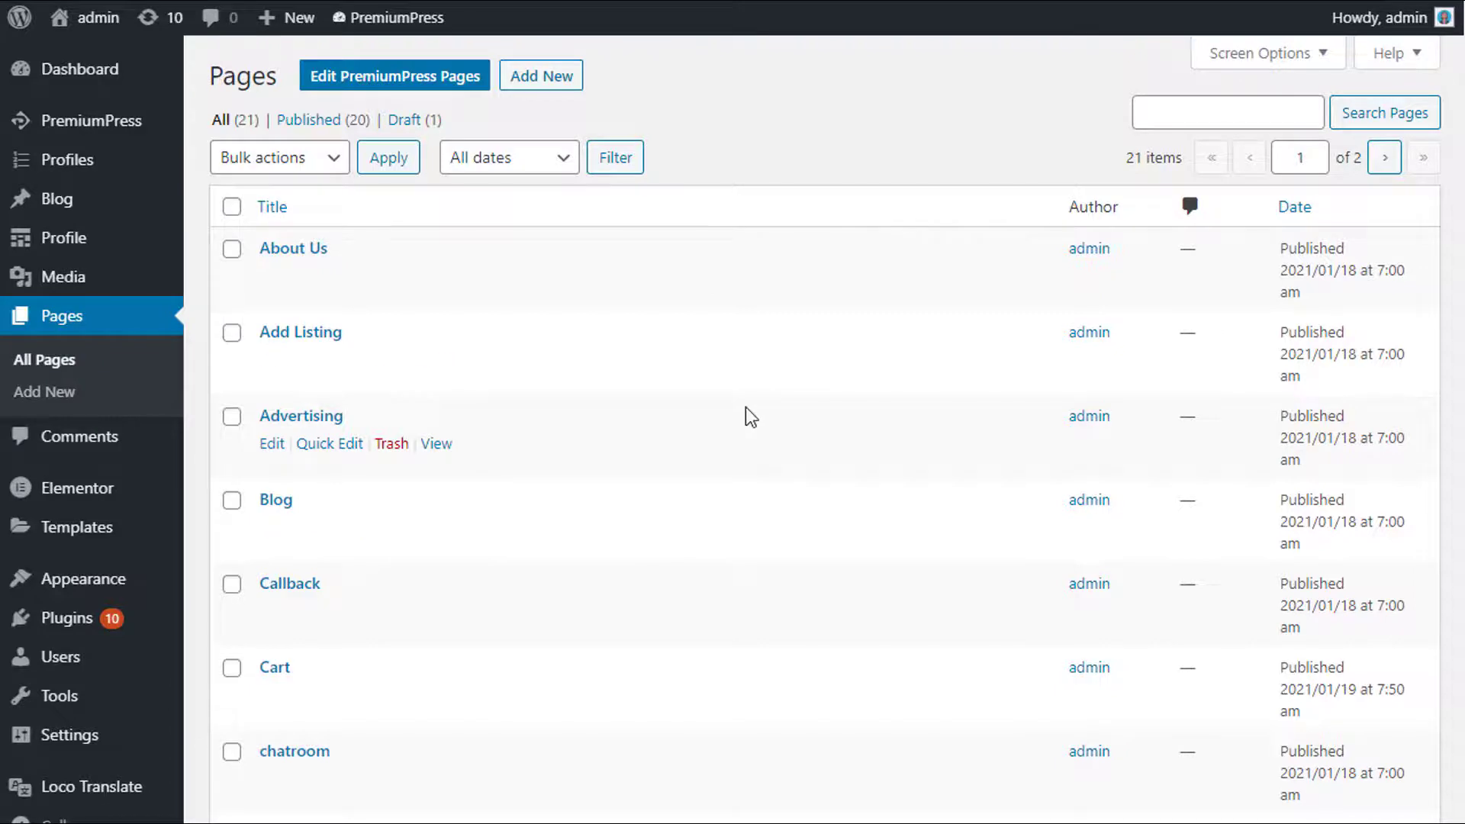
scroll(762, 330, down, 3)
scroll(683, 409, up, 3)
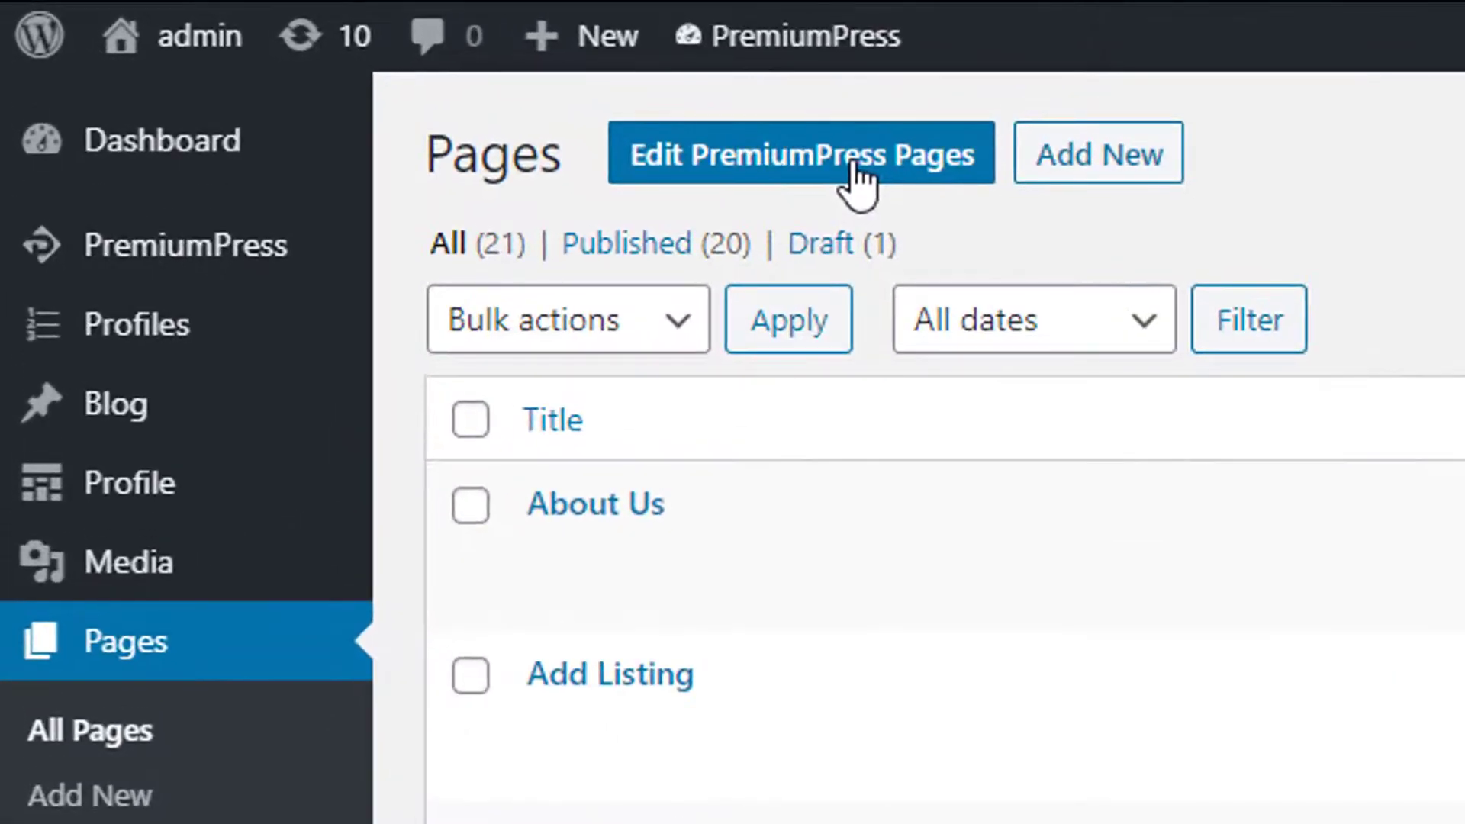
Reach Customize Pages via Edit PremiumPress Pages and the Edit Design card's Edit Pages.
click(858, 183)
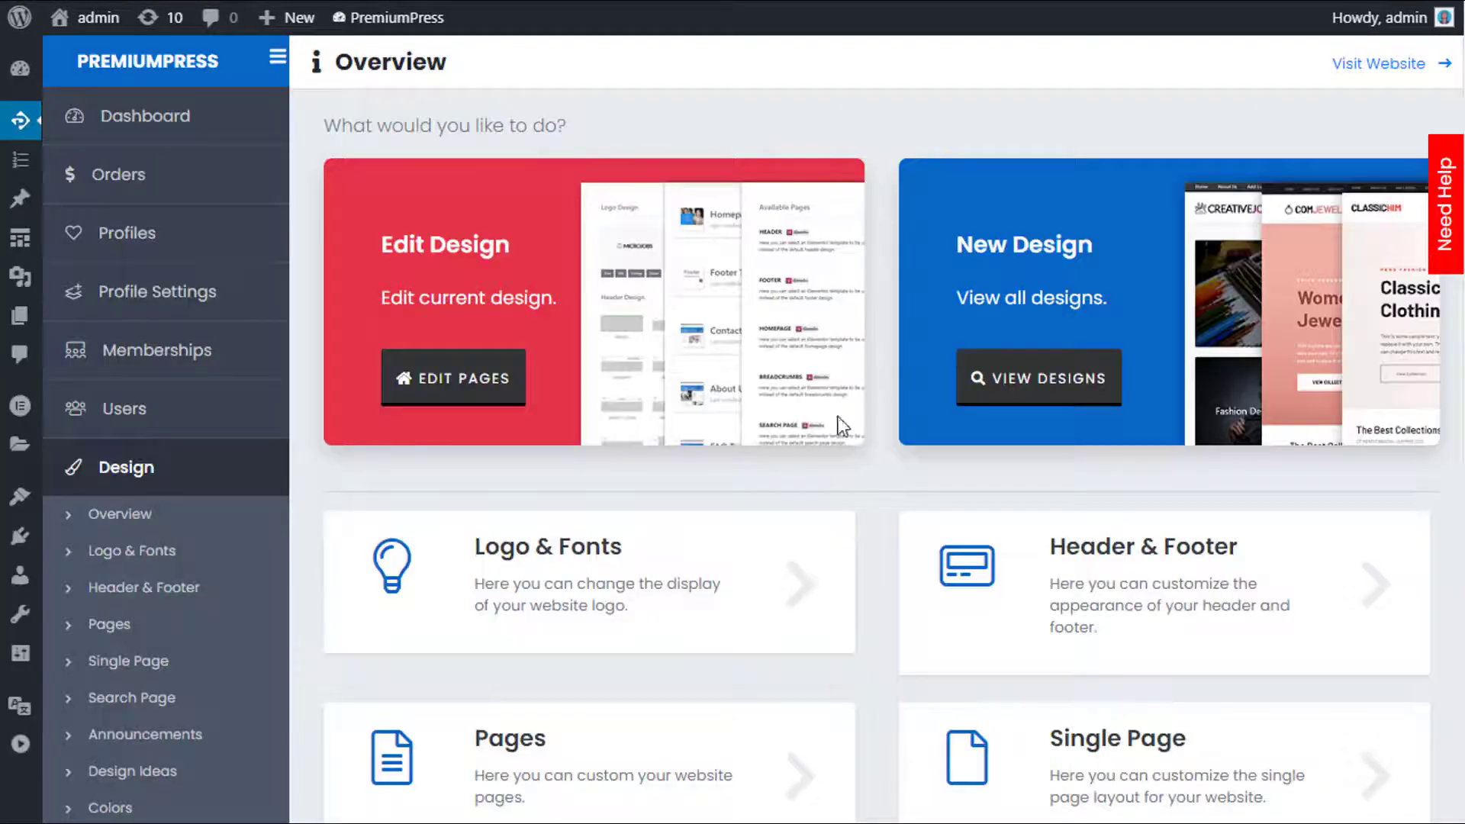
click(839, 423)
scroll(795, 350, down, 8)
scroll(745, 464, up, 8)
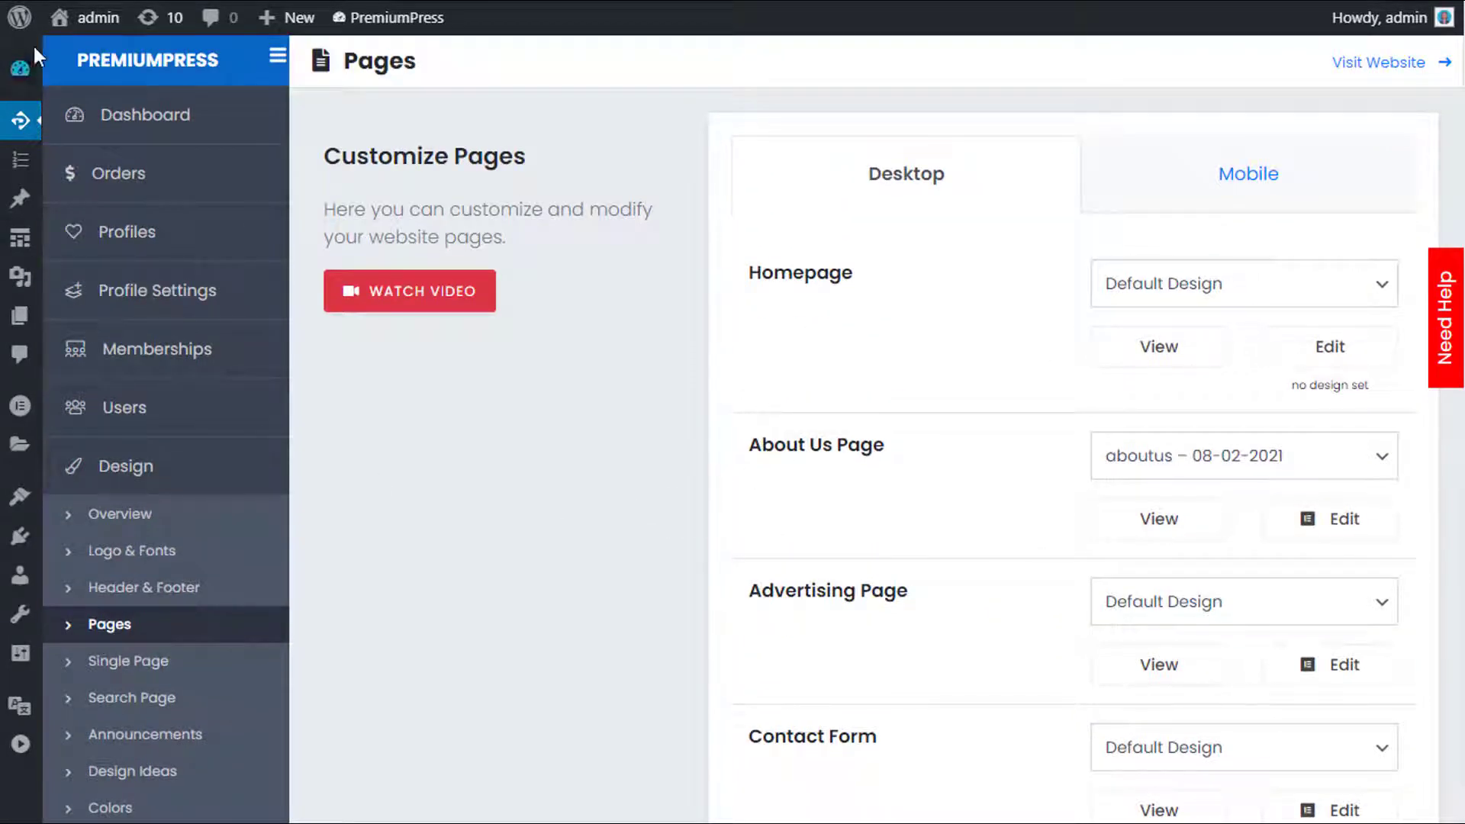
Go from the Dashboard to the Pages list and scroll to the About Us page.
click(19, 72)
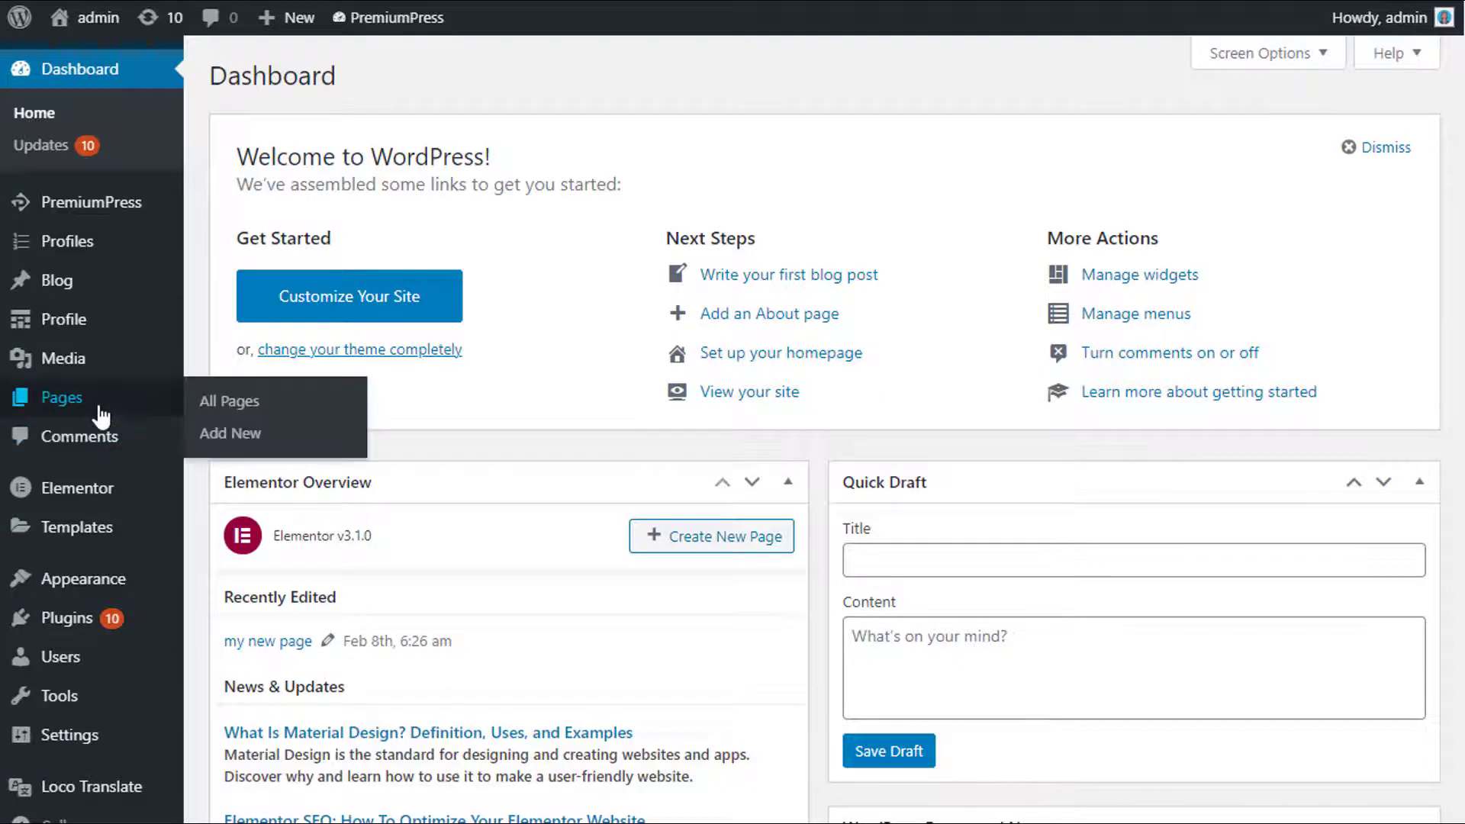
click(105, 405)
scroll(786, 248, down, 10)
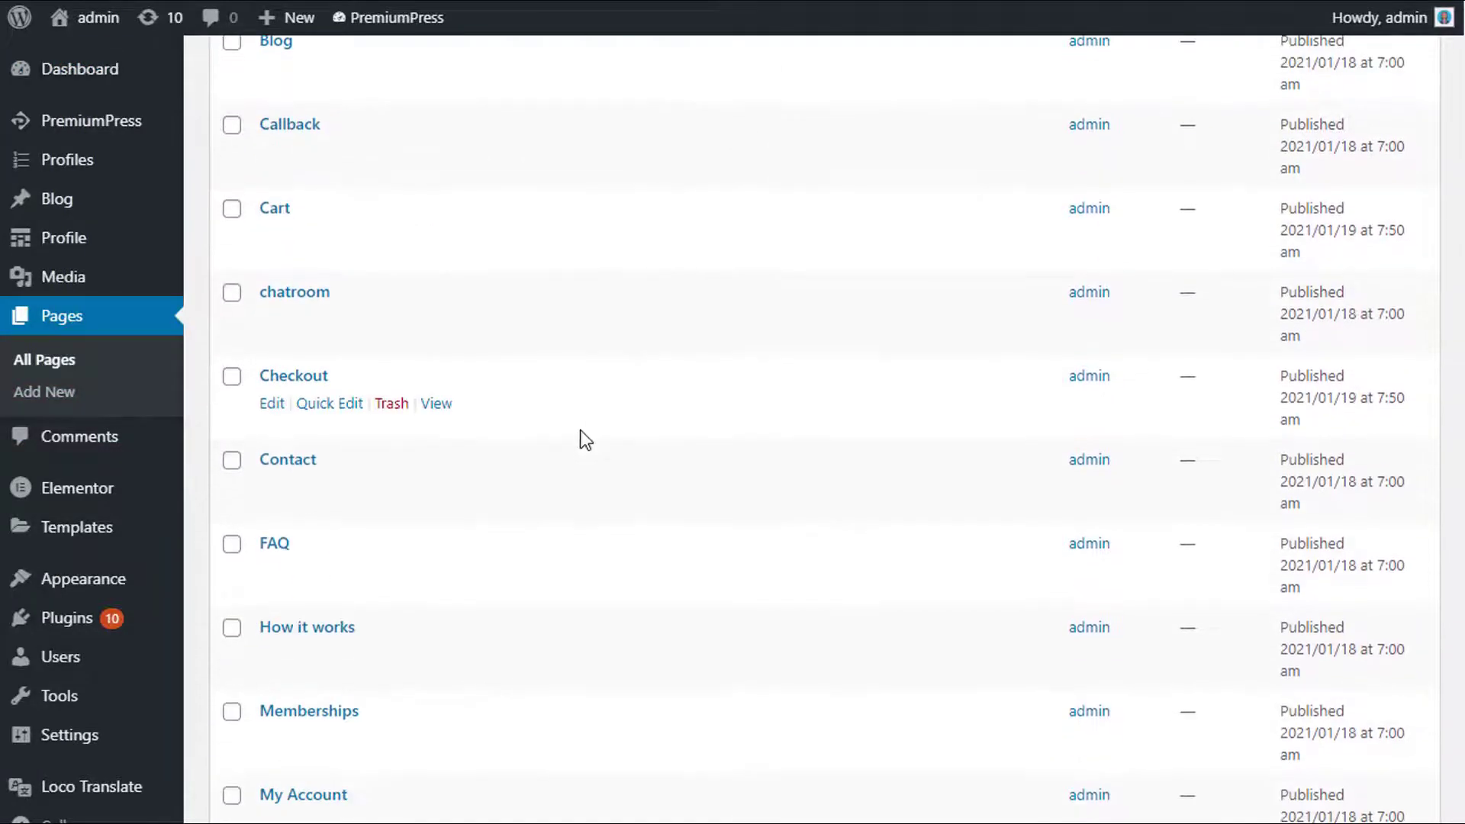
scroll(481, 455, up, 10)
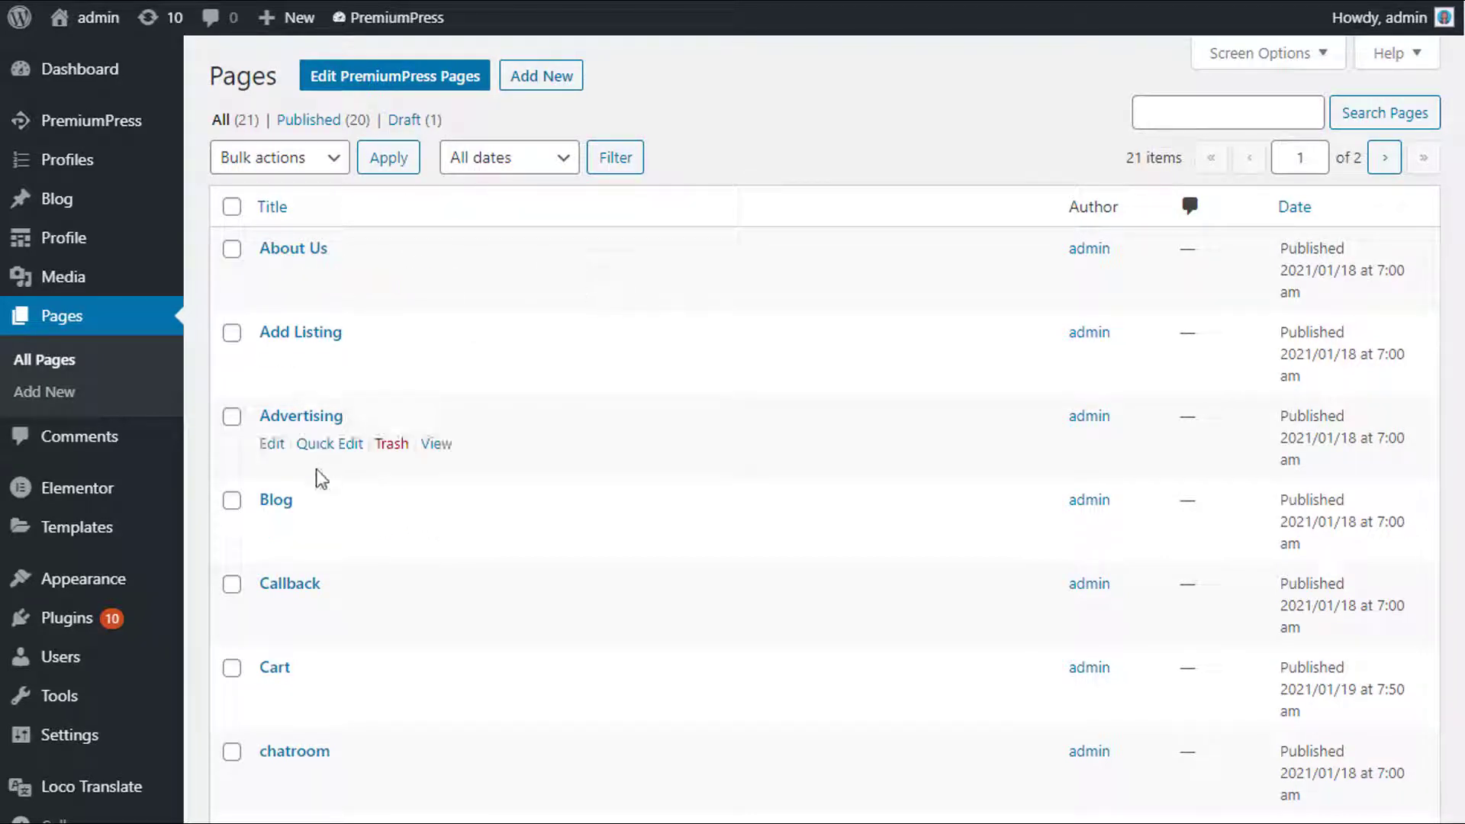
scroll(278, 582, down, 5)
scroll(270, 717, down, 4)
scroll(268, 713, up, 9)
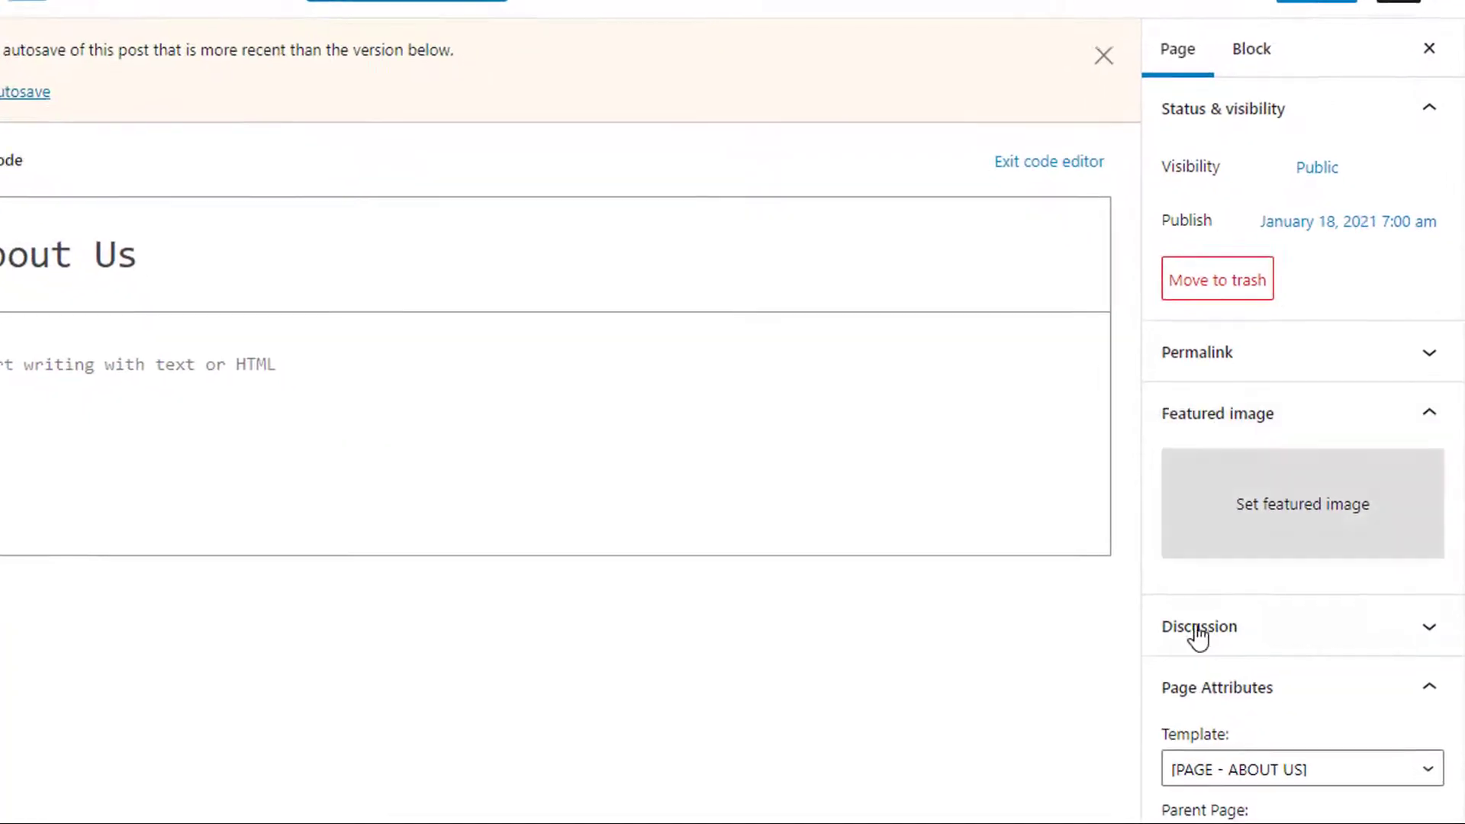
Check the Template dropdown, leaving About Us on [PAGE - ABOUT US], then return to Pages.
click(1424, 345)
scroll(1373, 451, down, 5)
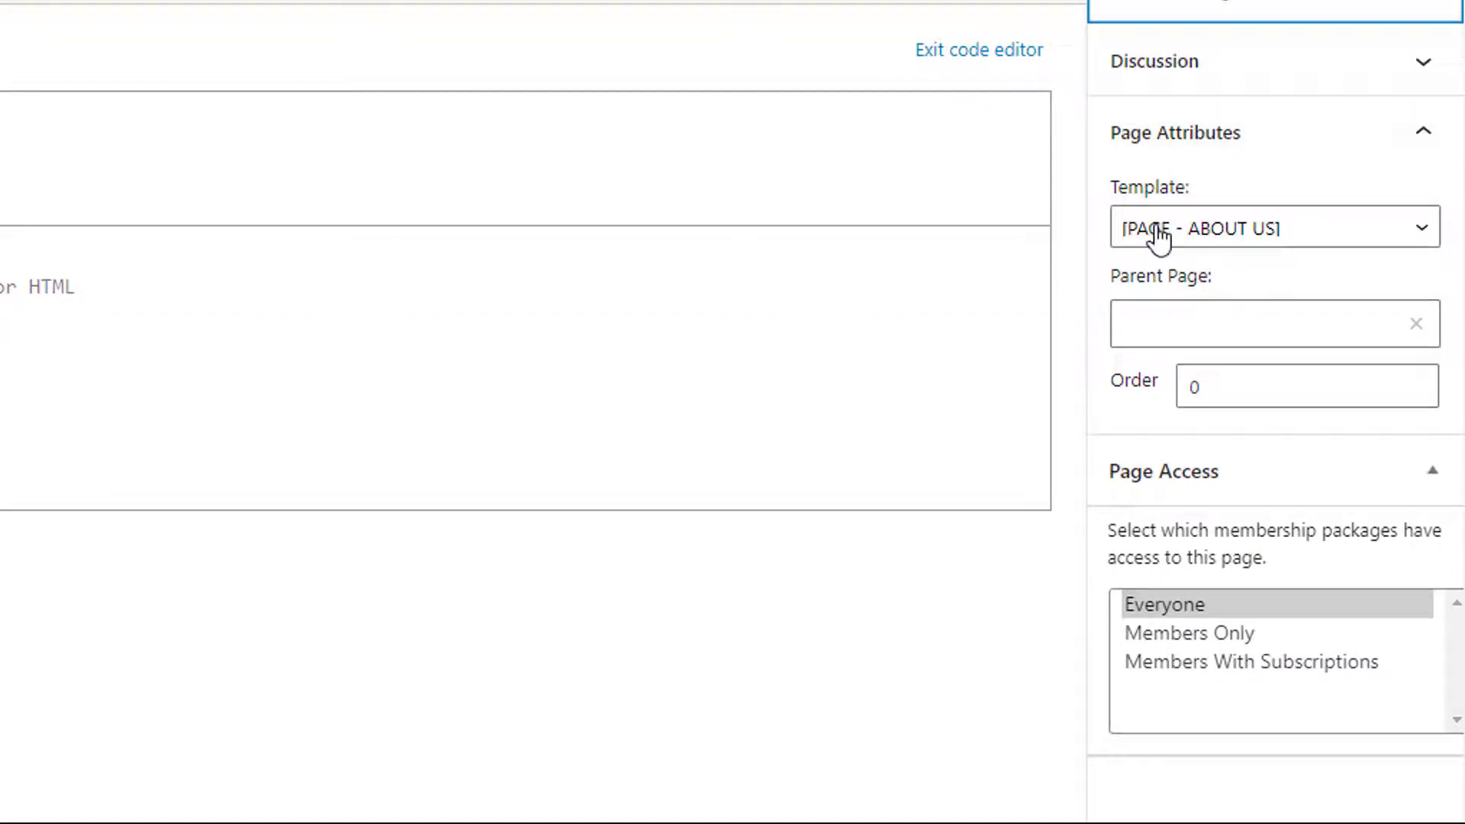
click(1203, 238)
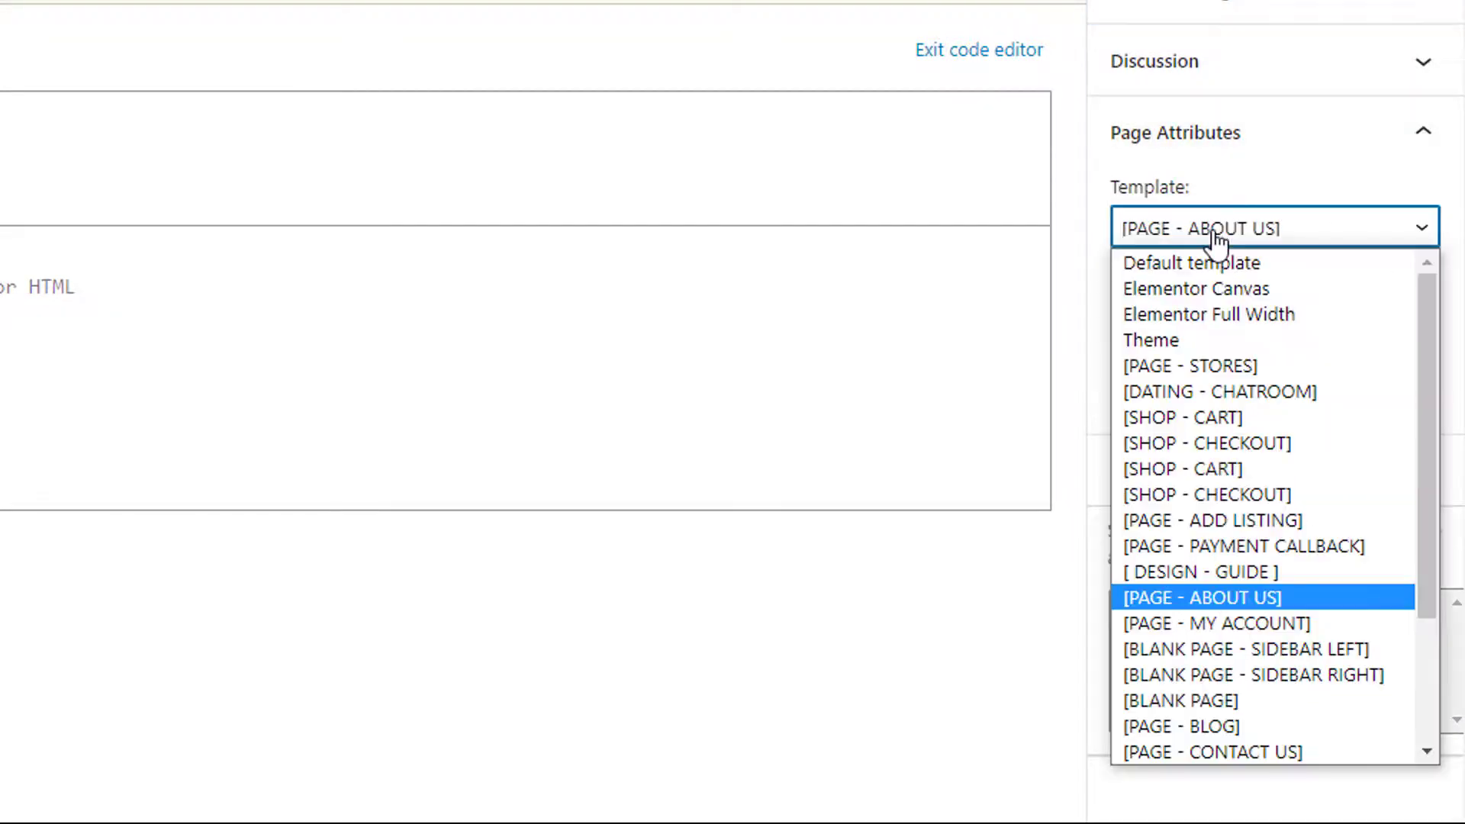
click(1046, 558)
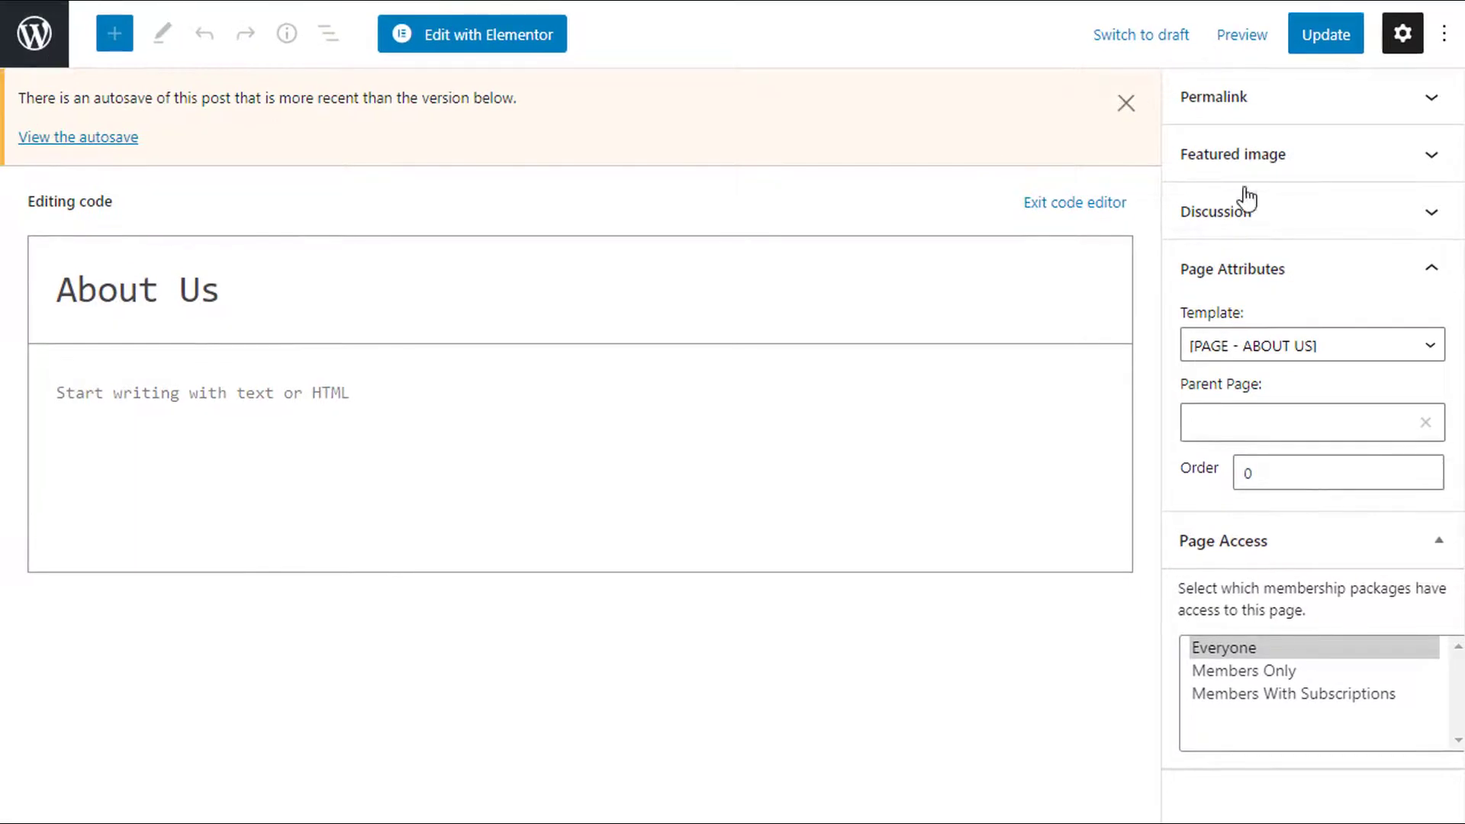
click(1265, 343)
click(1267, 344)
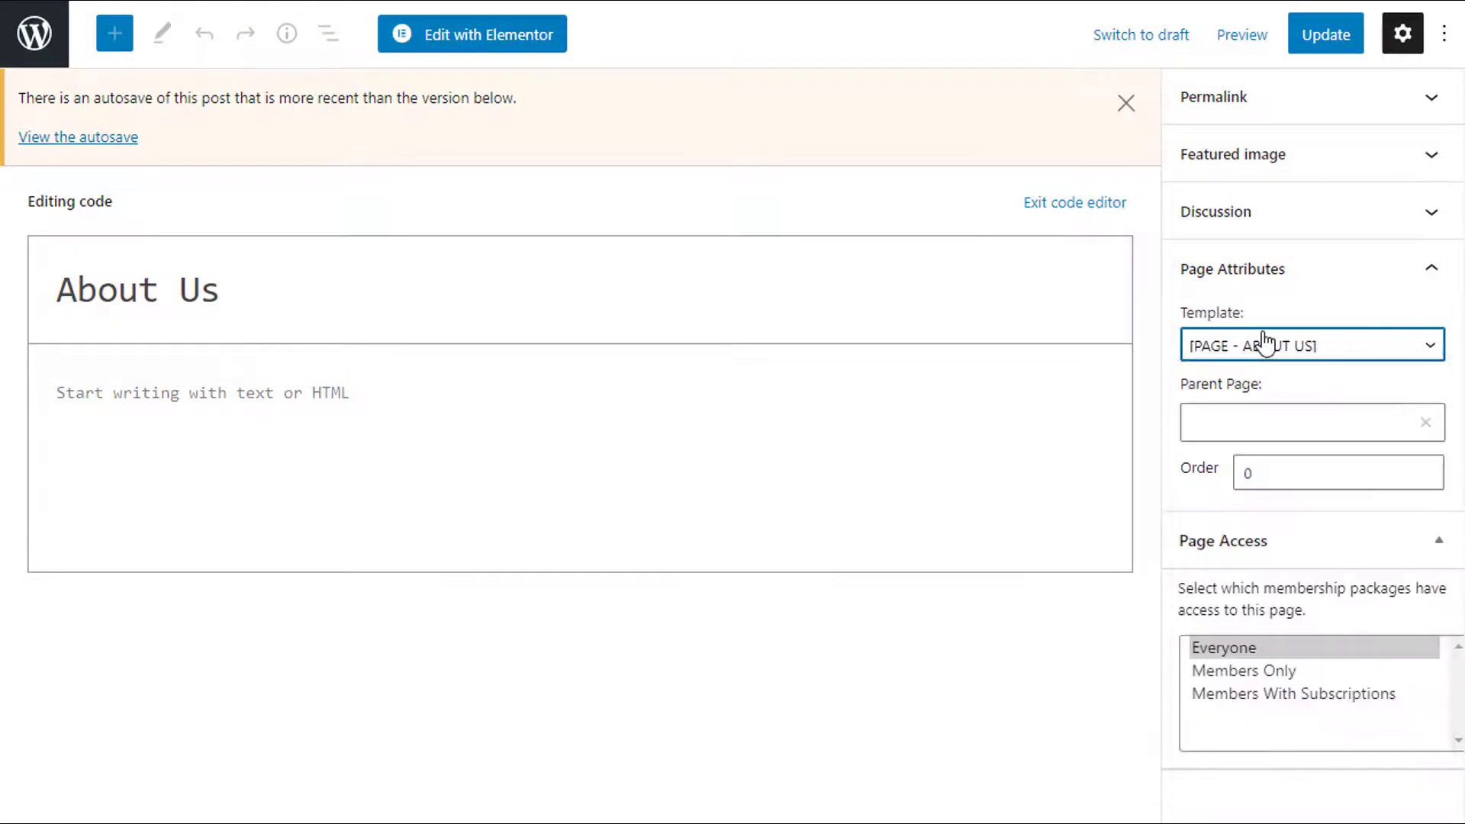
click(1196, 345)
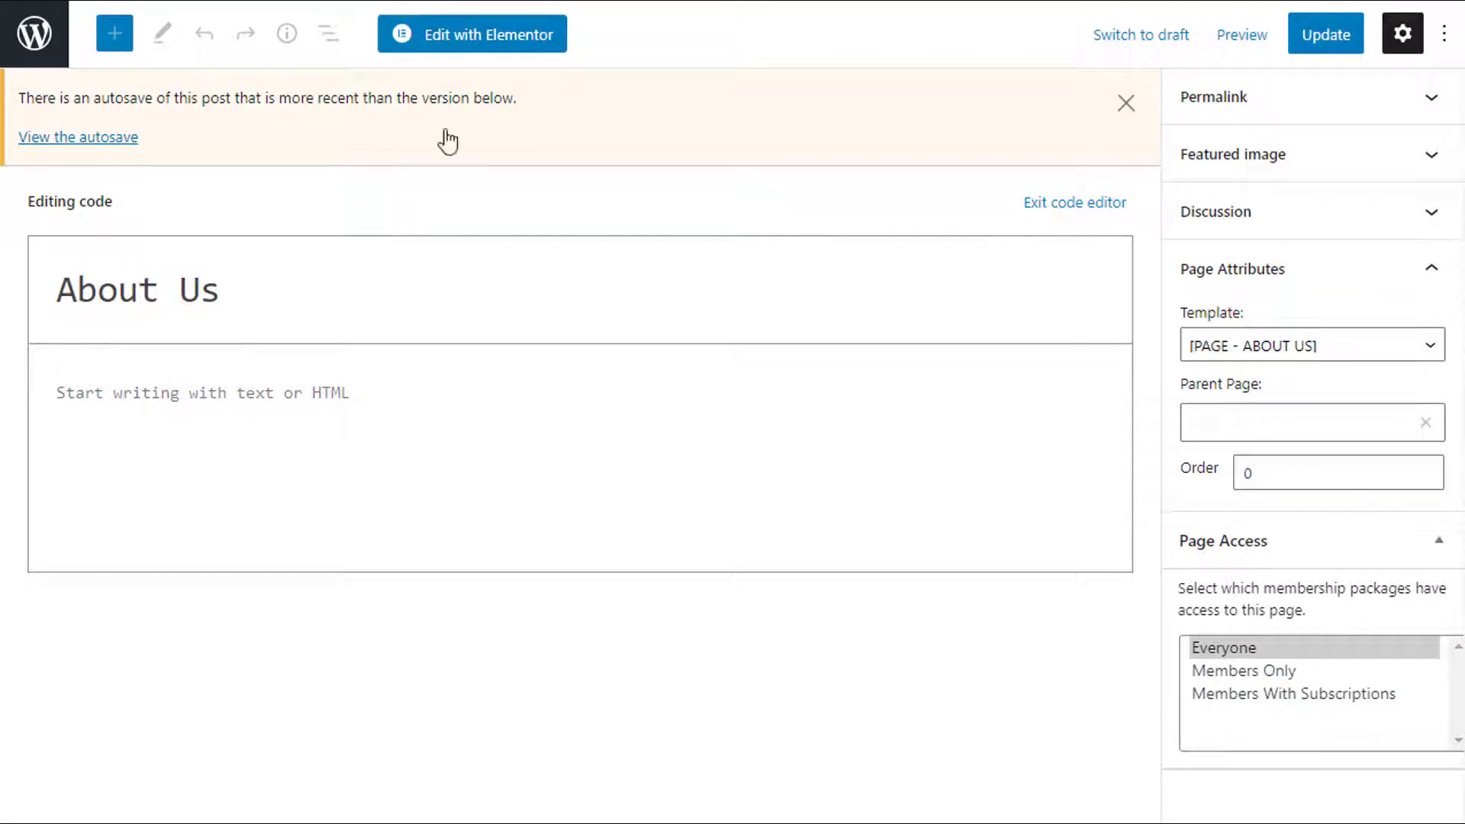
click(43, 56)
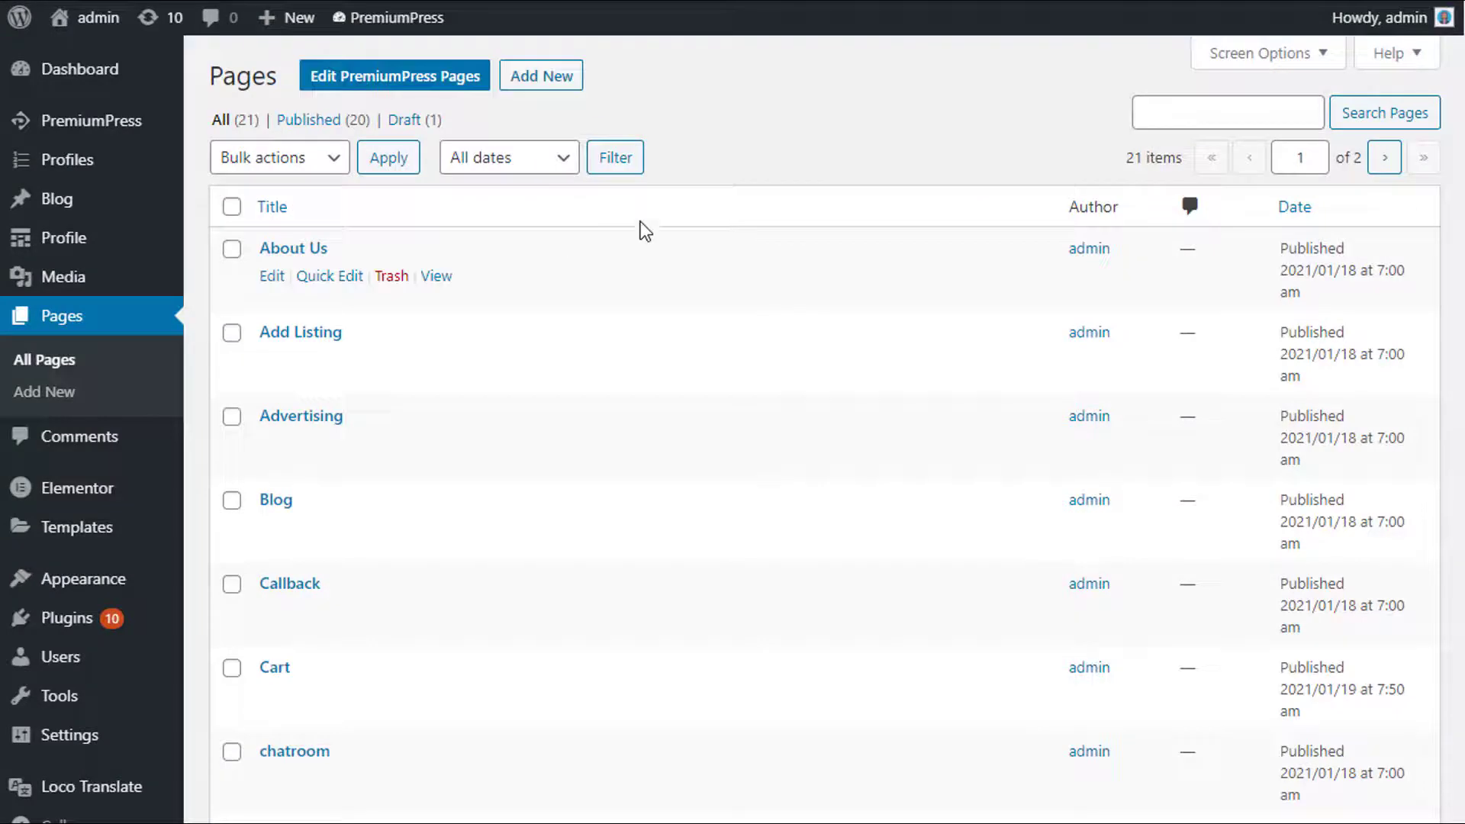
Create a new page titled 'testing 123' with the body text 'random content'.
click(538, 76)
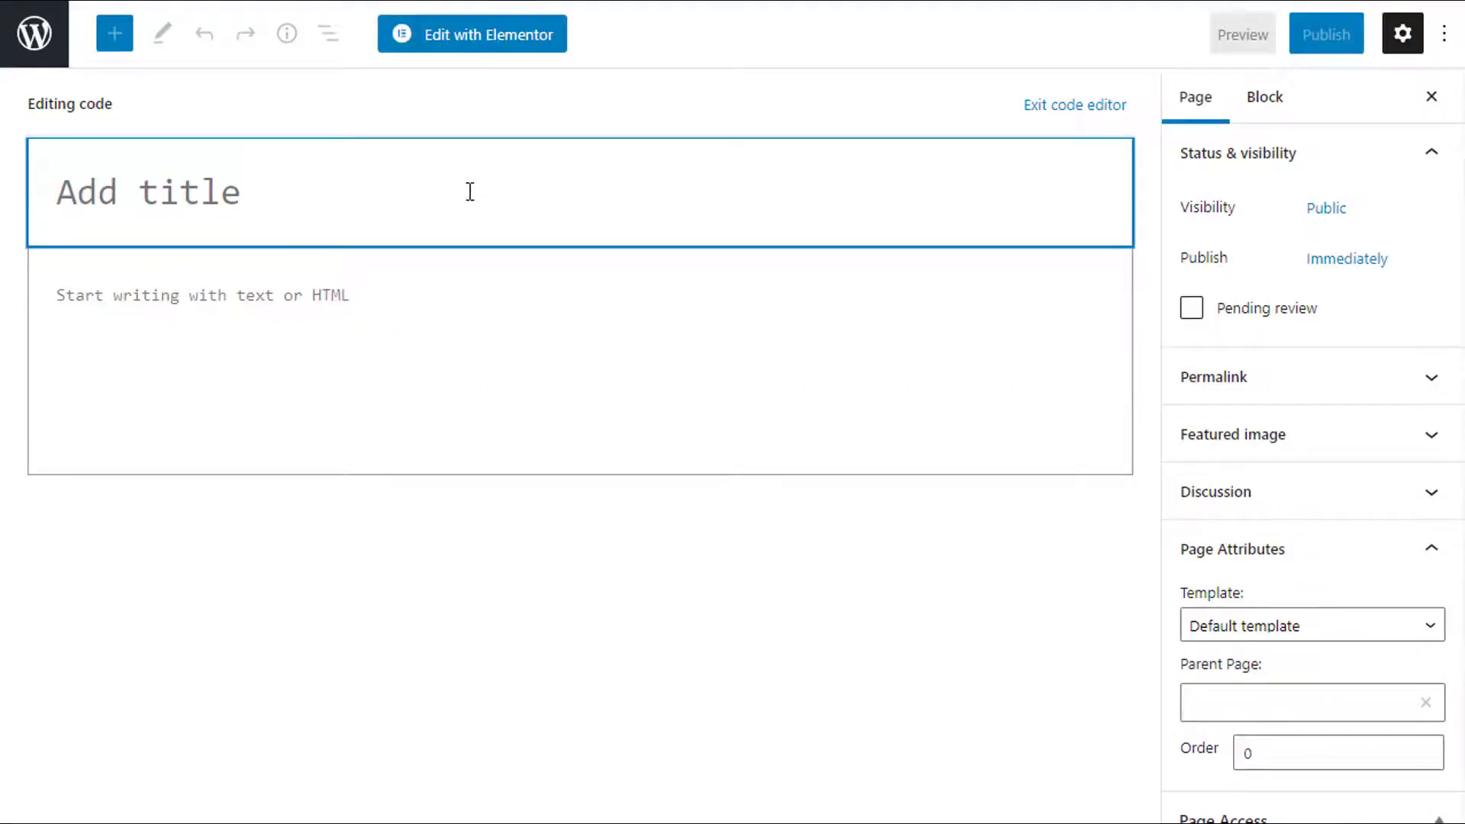
text(testing 123)
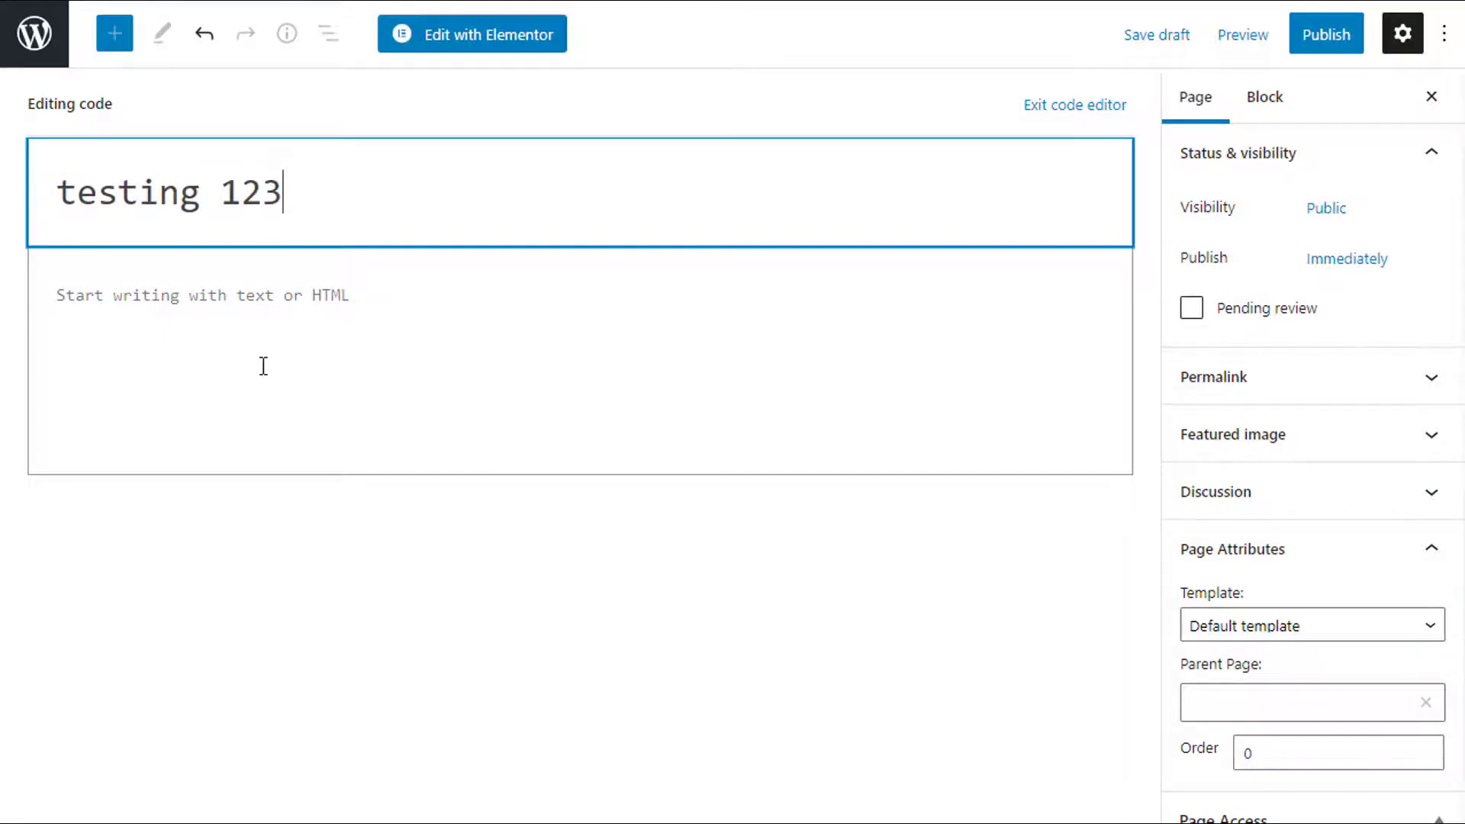
click(264, 367)
text(random content)
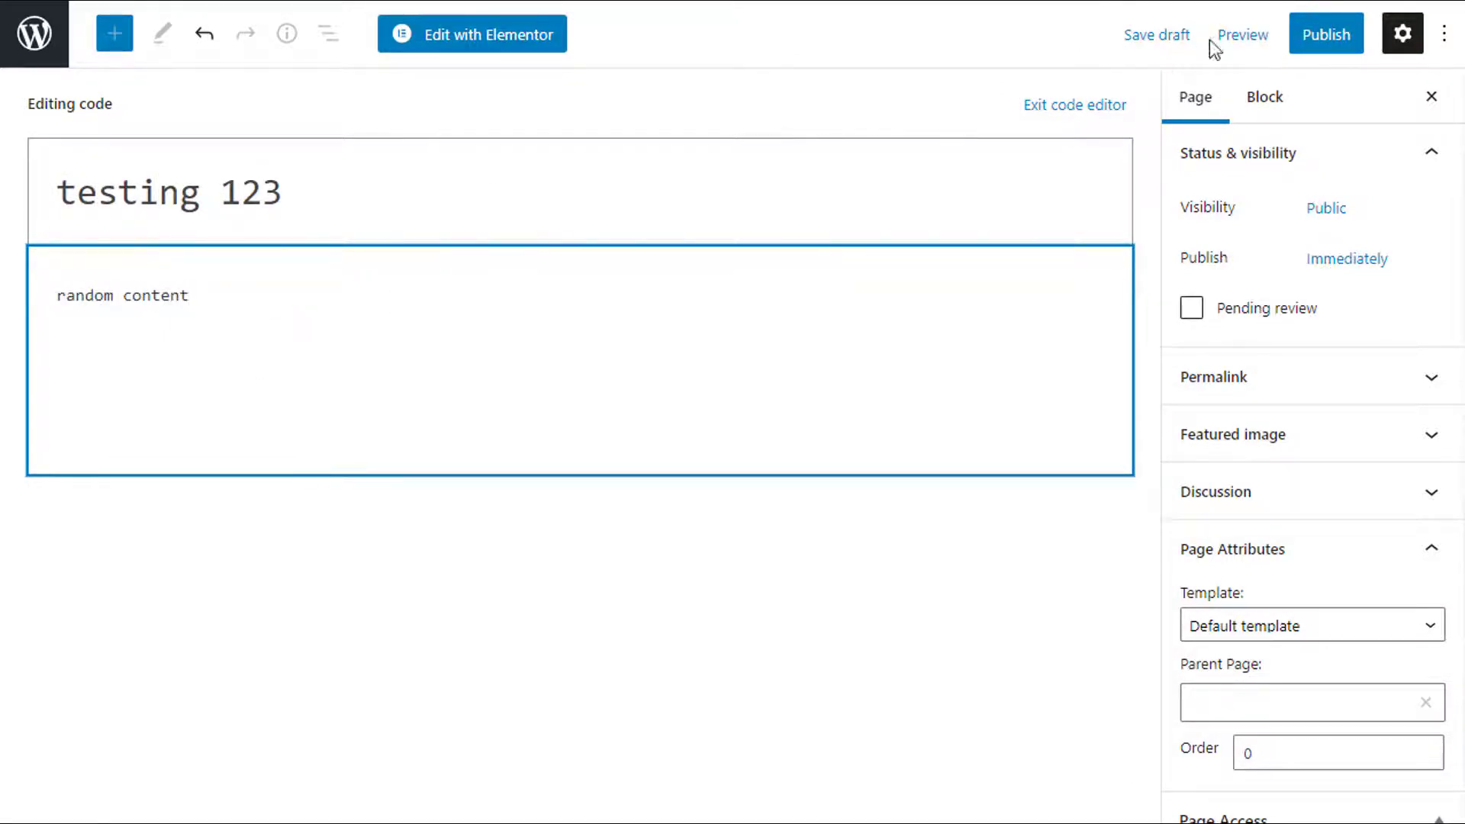
Publish the page and view the live page in a new browser tab.
click(1311, 42)
click(1244, 42)
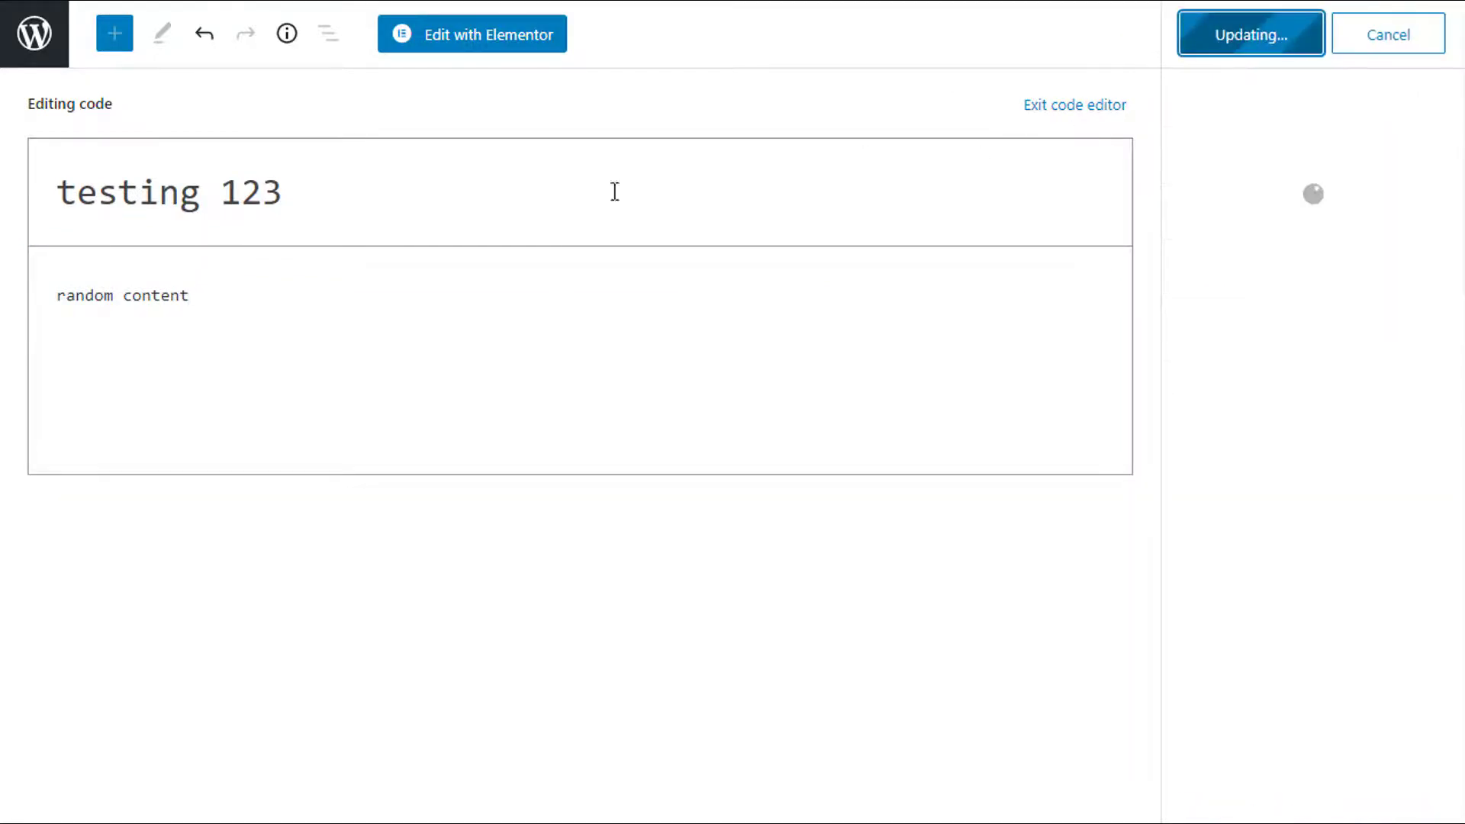
right_click(222, 798)
click(305, 807)
key(ctrl+Tab)
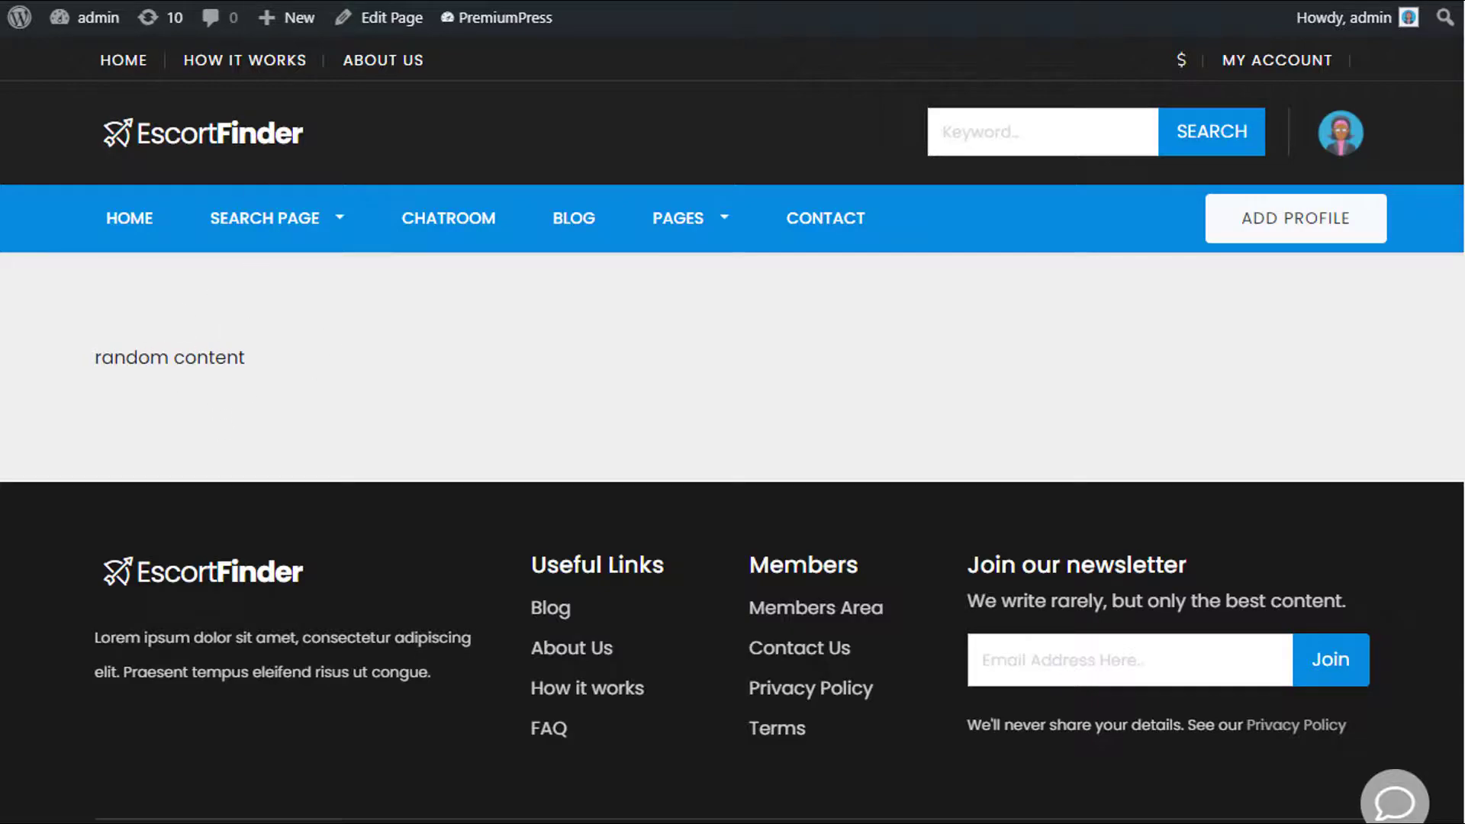
Switch between the live testing 123 page and its editor tab, ending back in the editor.
key(ctrl+shift+Tab)
key(ctrl+Tab)
key(ctrl+shift+Tab)
click(314, 284)
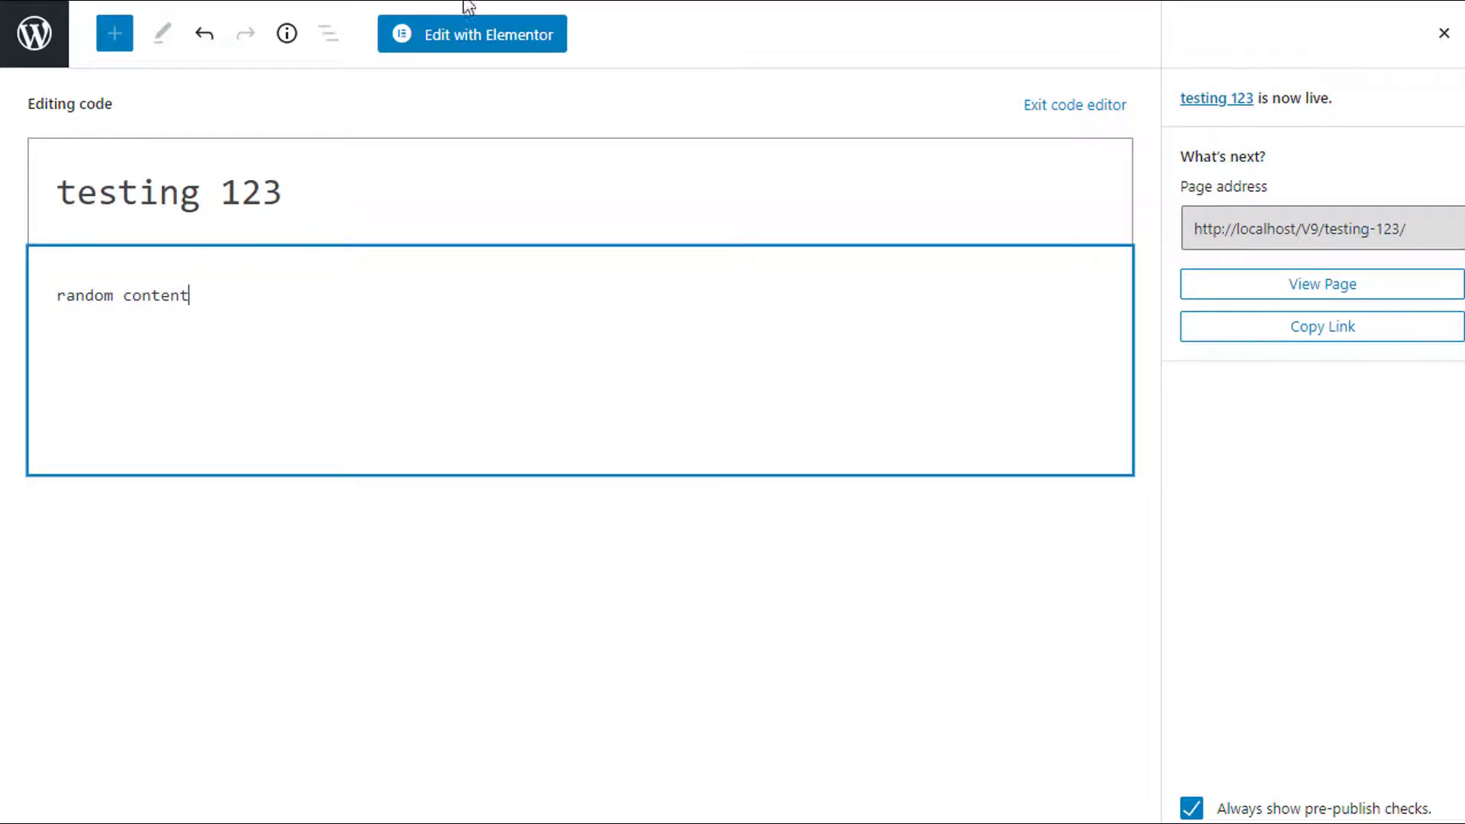
key(ctrl+Tab)
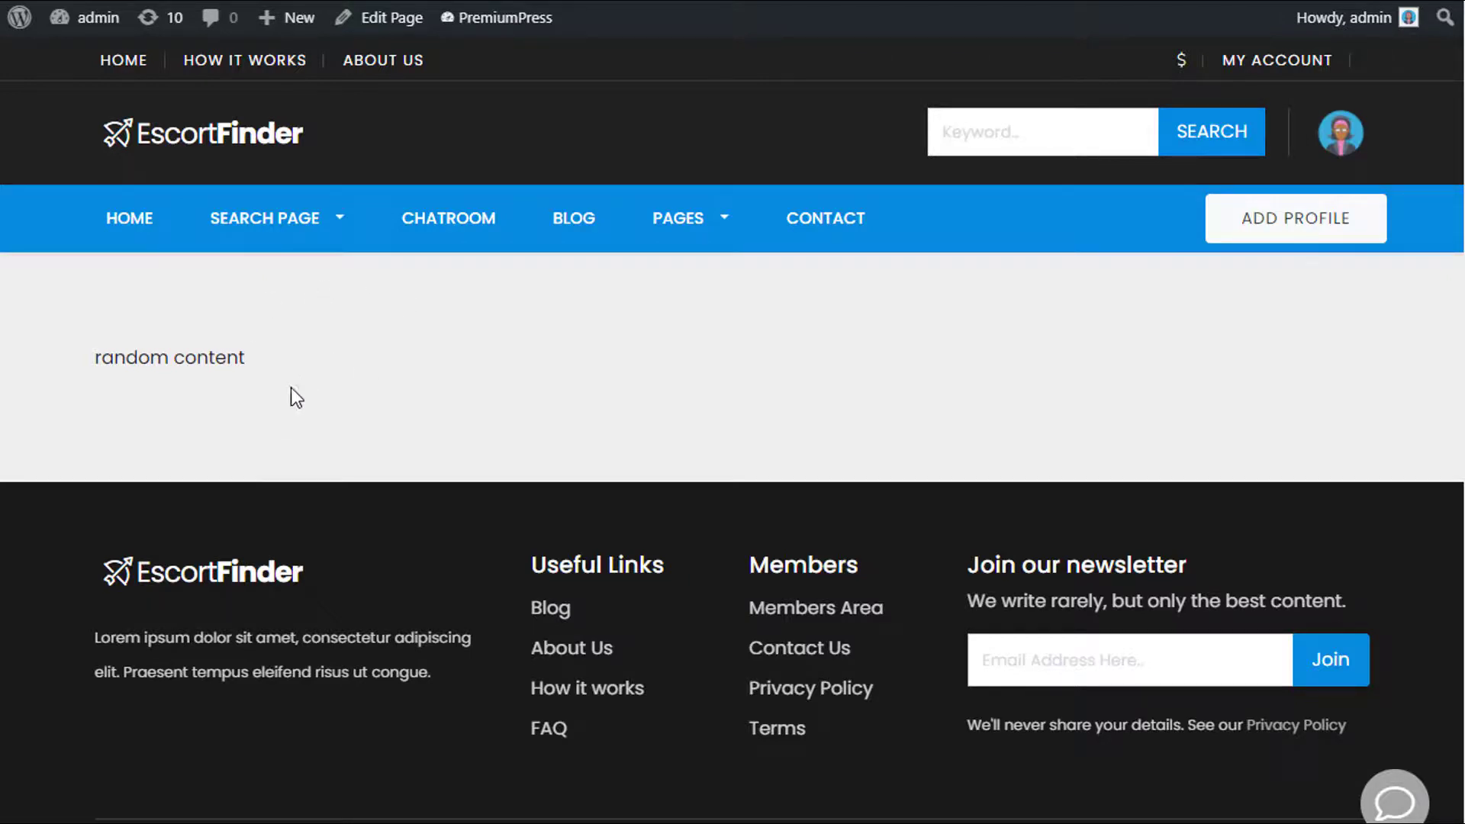
key(ctrl+shift+Tab)
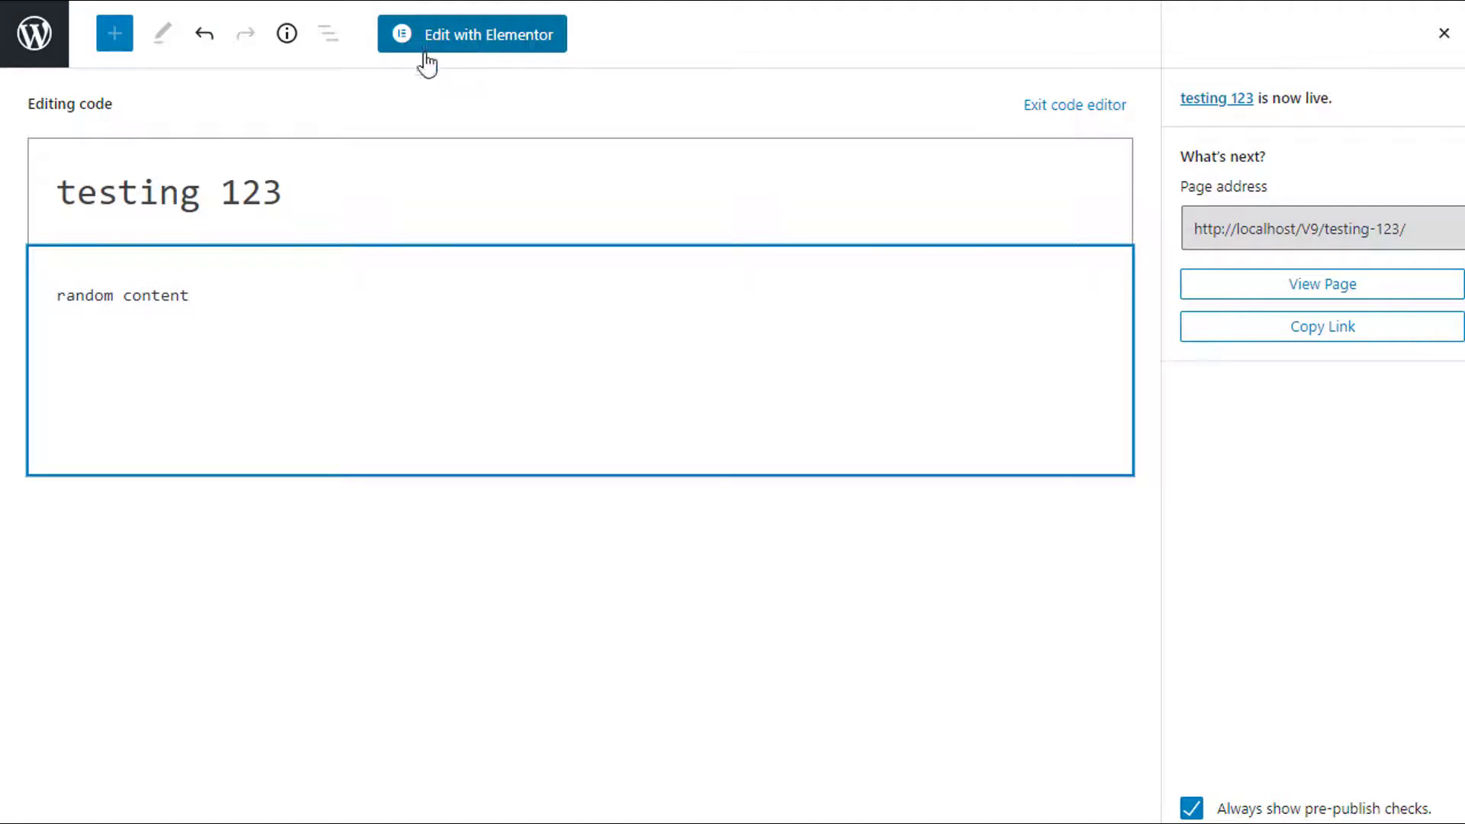
In Elementor, find the 'premium' widget and place a PremiumPress block above the random content.
click(463, 51)
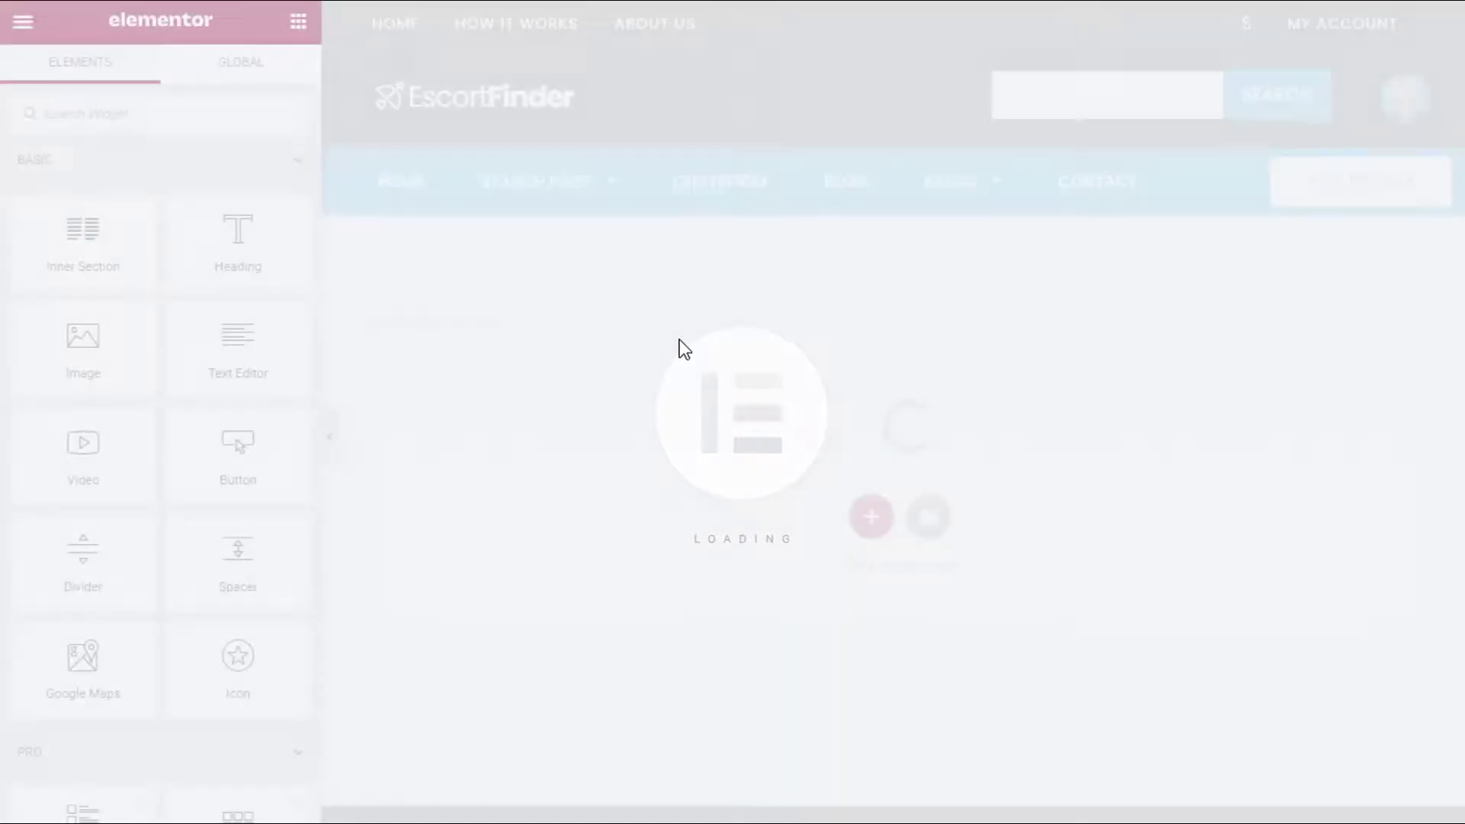
scroll(542, 489, down, 2)
scroll(551, 542, up, 2)
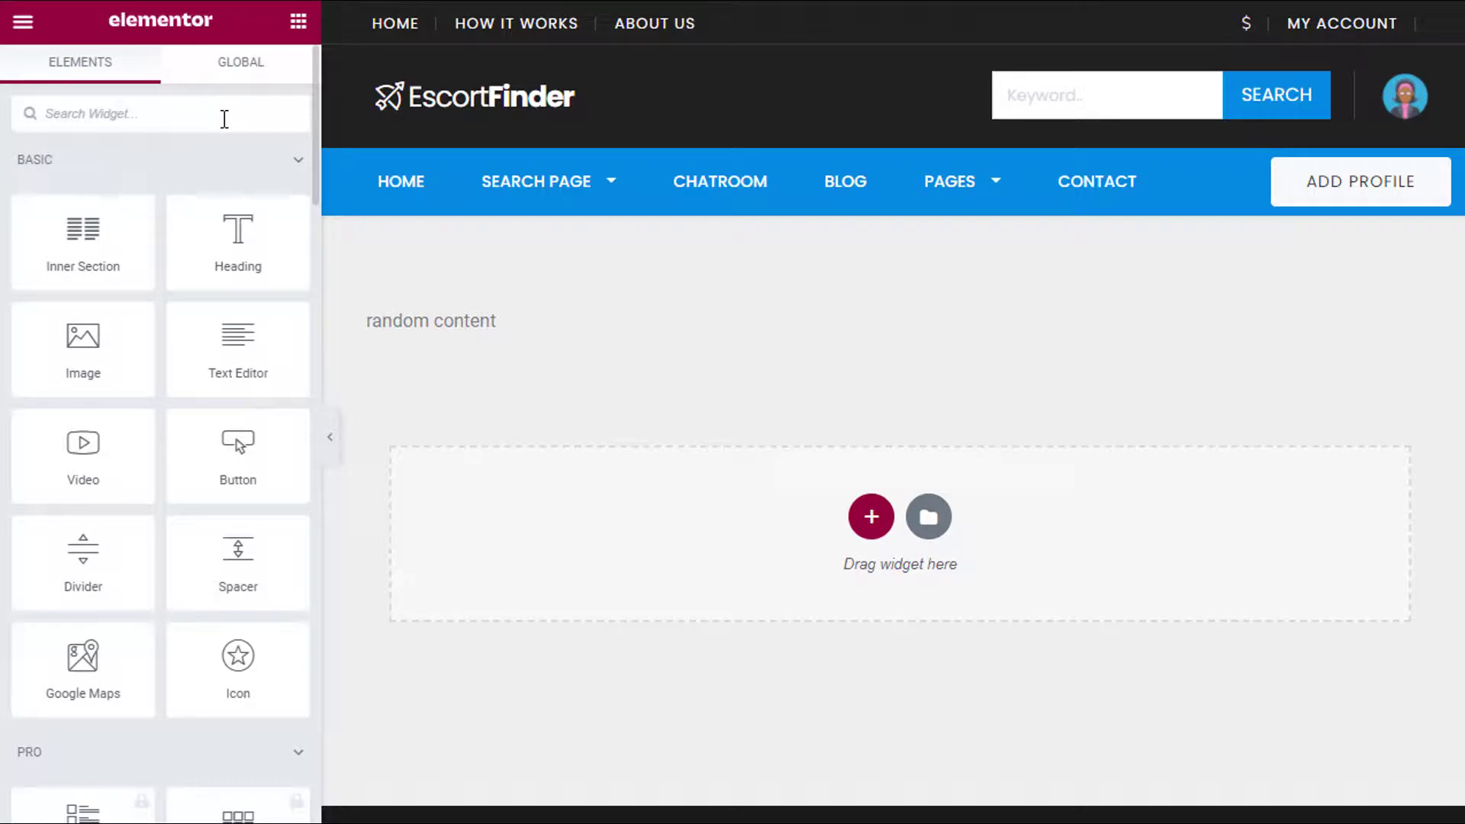
text(premium)
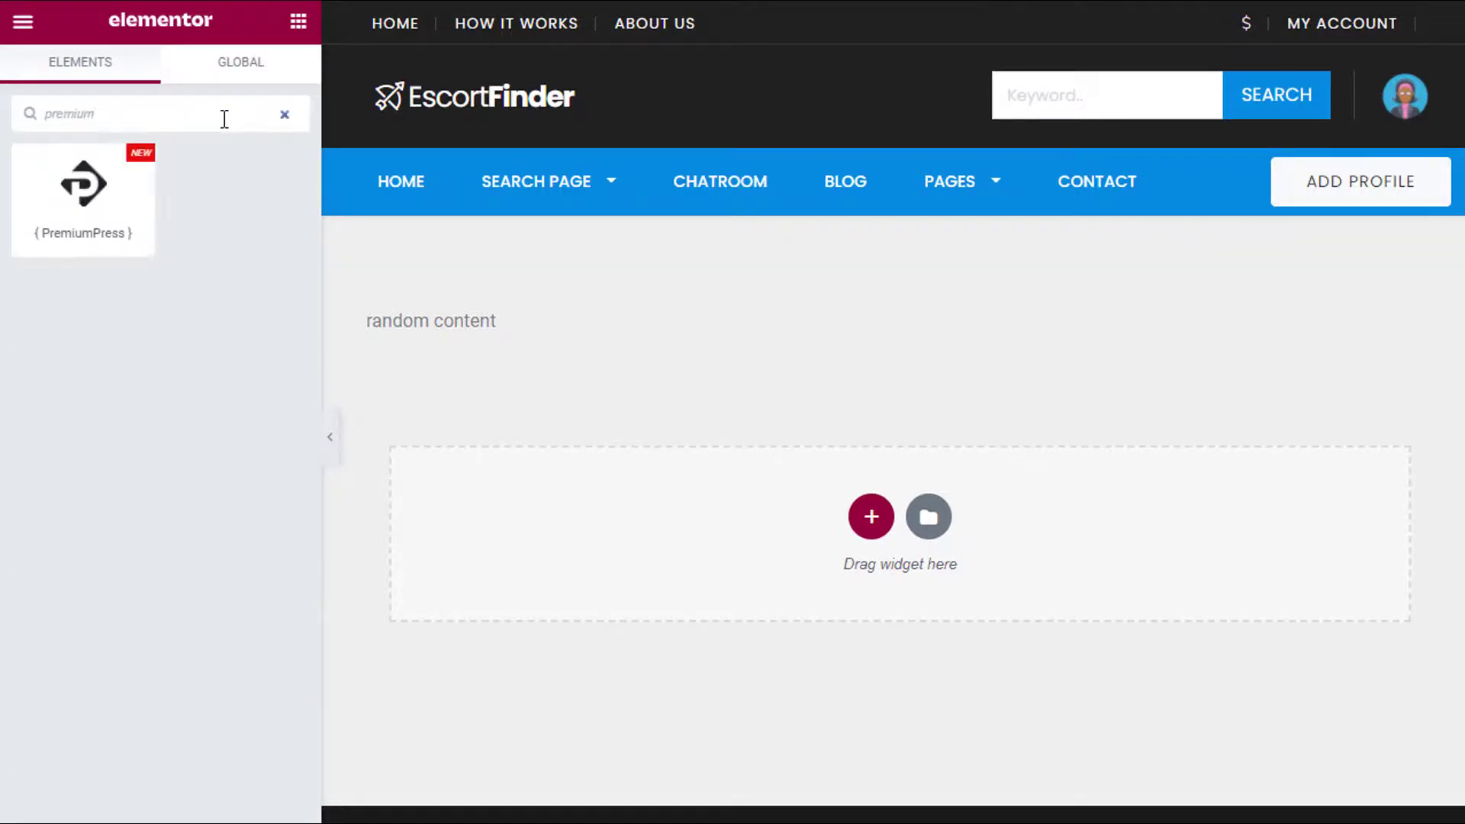
drag(84, 190, 562, 311)
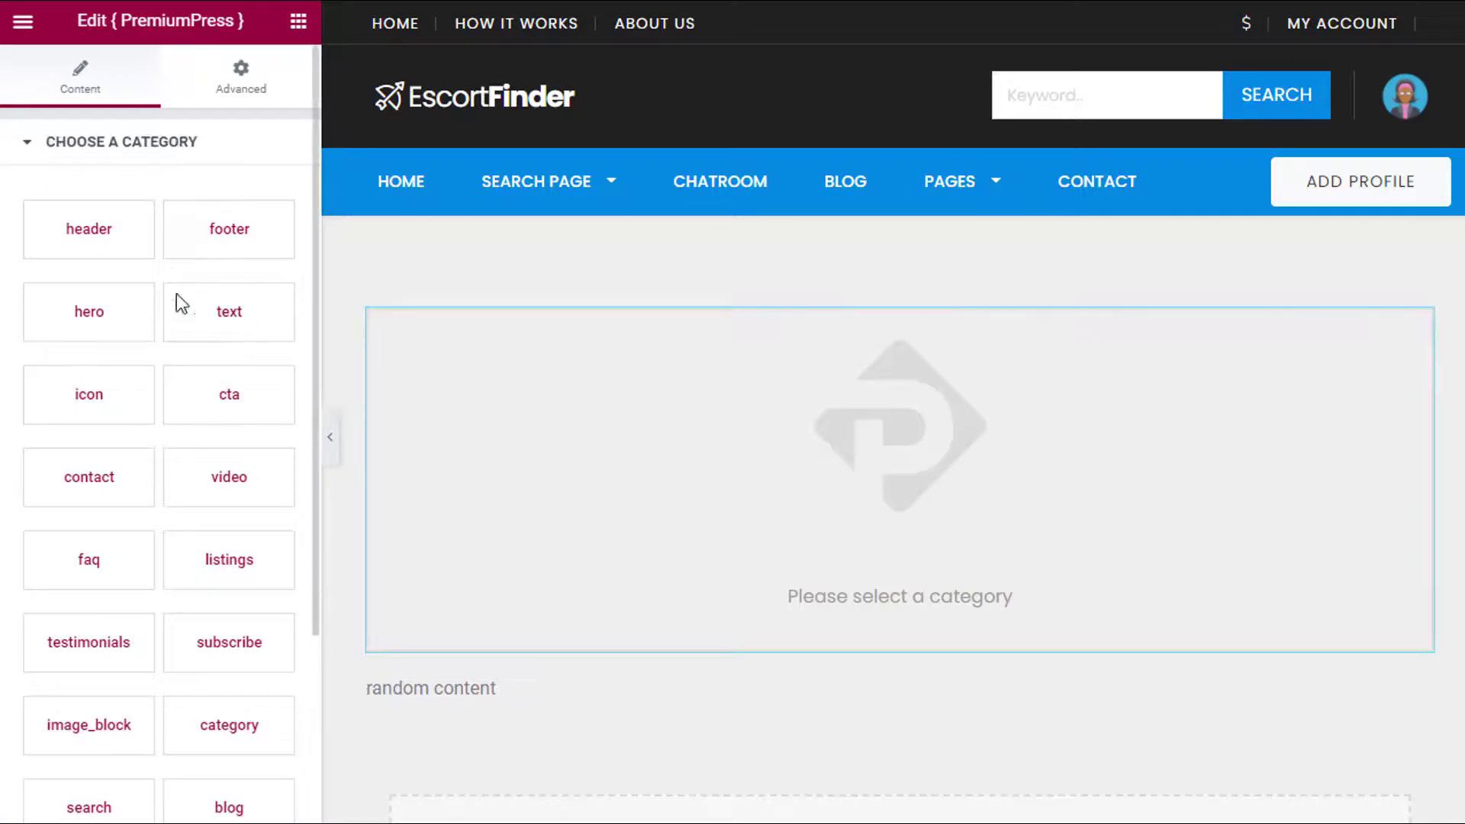
Give the PremiumPress block a content category and the Style 2 layout, then preview the page.
click(229, 318)
click(158, 492)
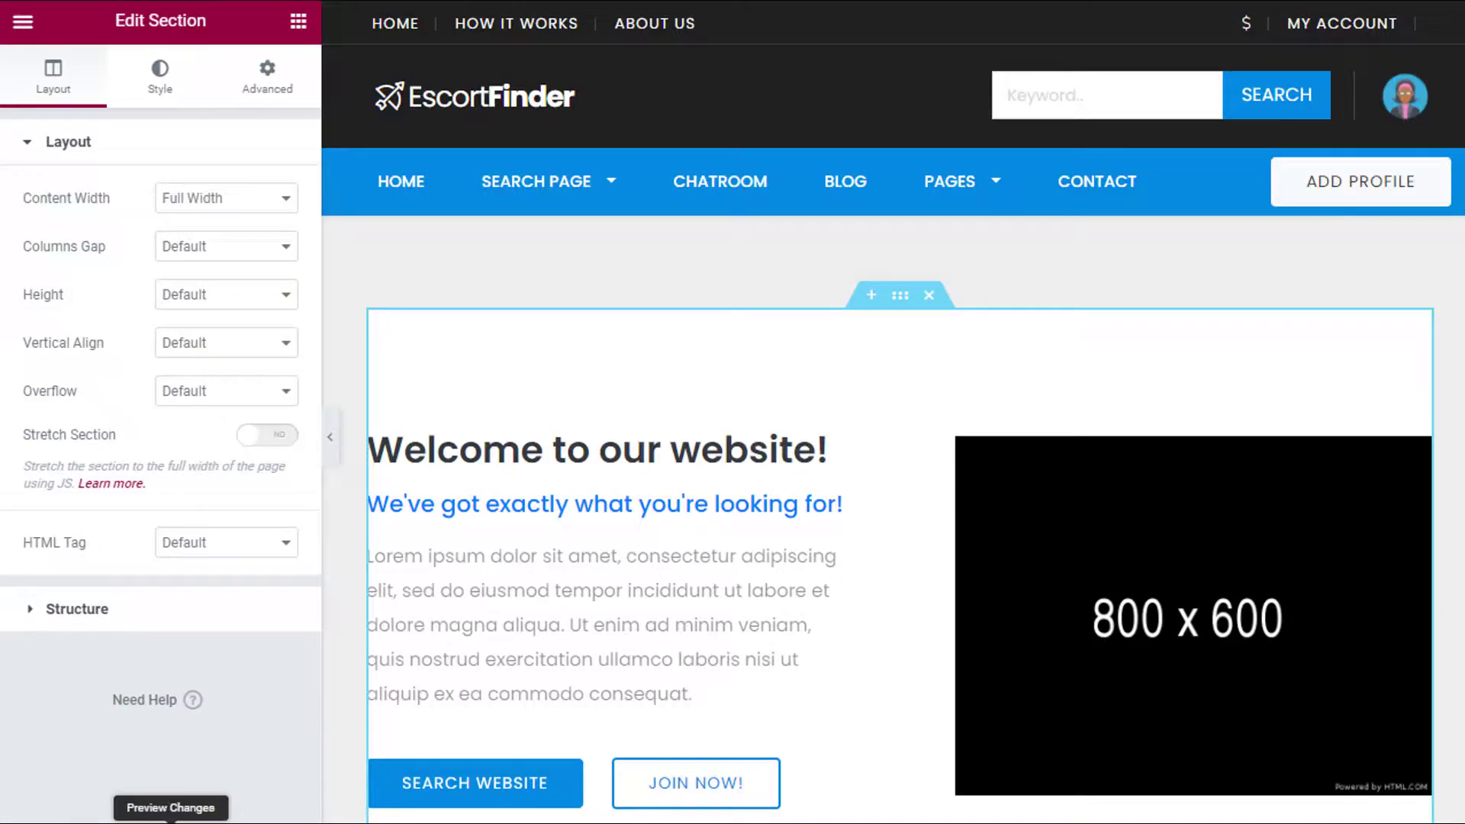
click(170, 818)
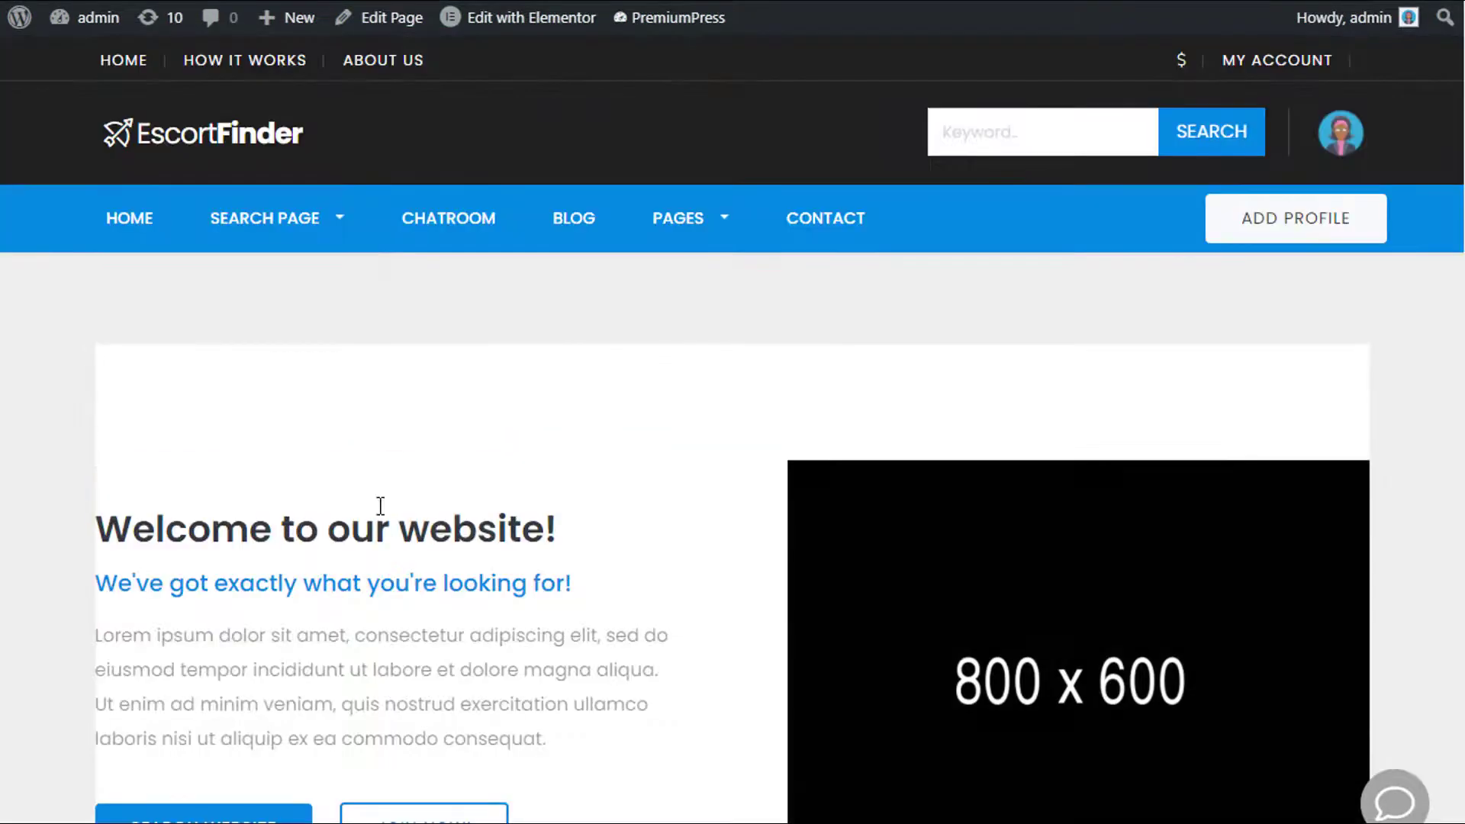
scroll(432, 412, down, 5)
scroll(452, 448, up, 5)
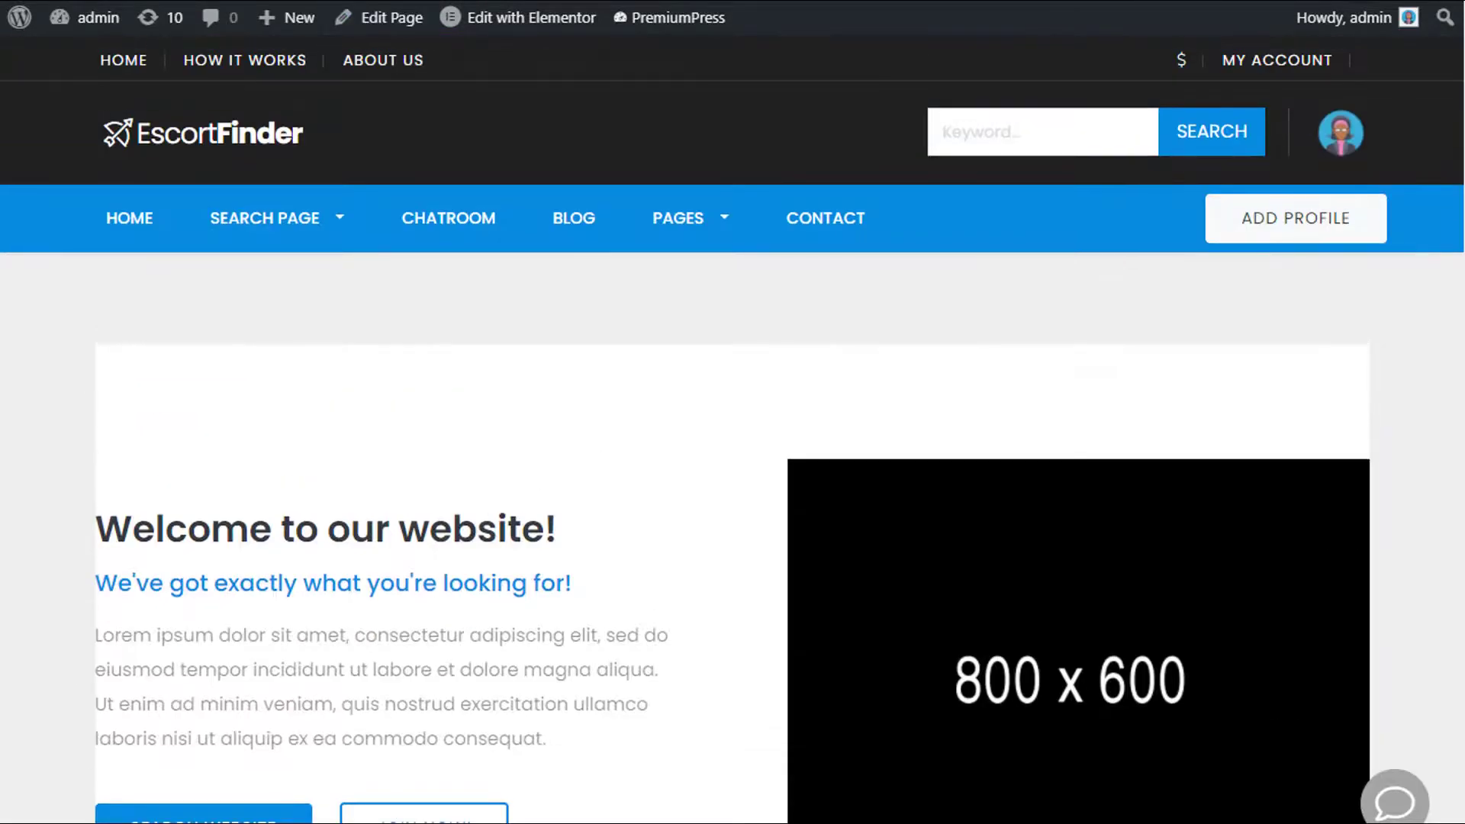
key(ctrl+w)
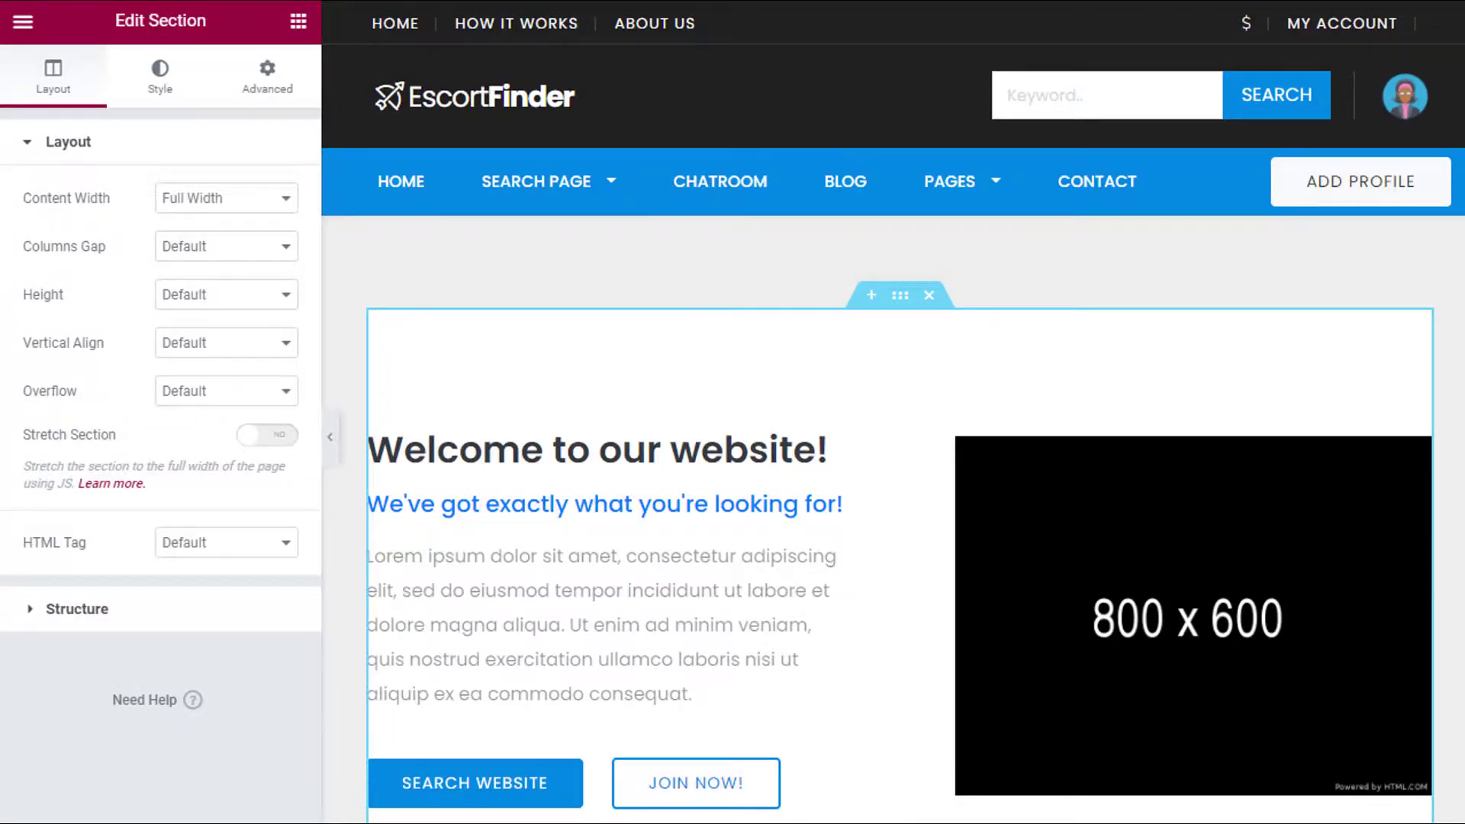
key(ctrl+Tab)
scroll(473, 322, down, 3)
scroll(382, 428, up, 3)
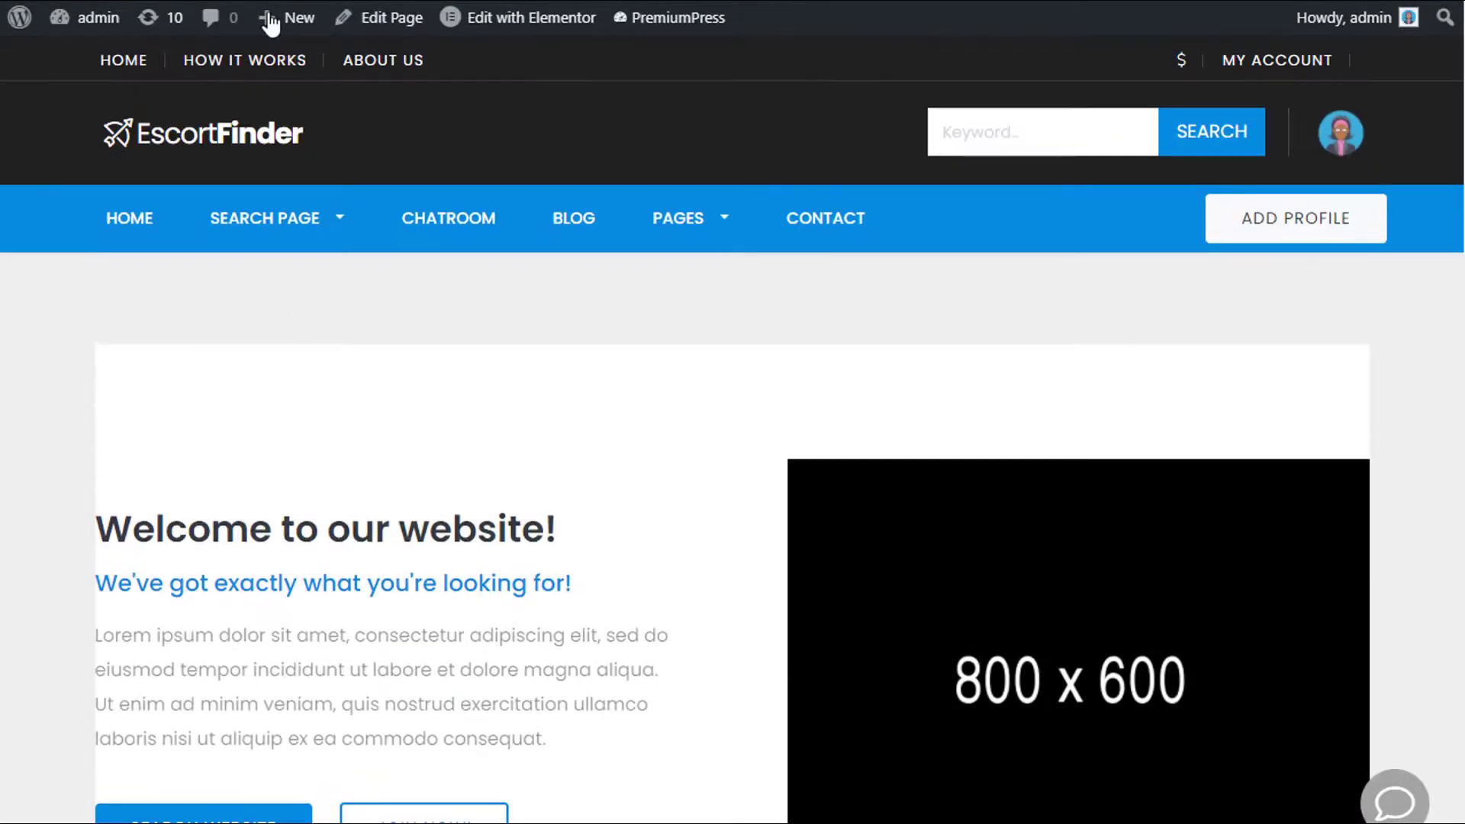
key(ctrl+Tab)
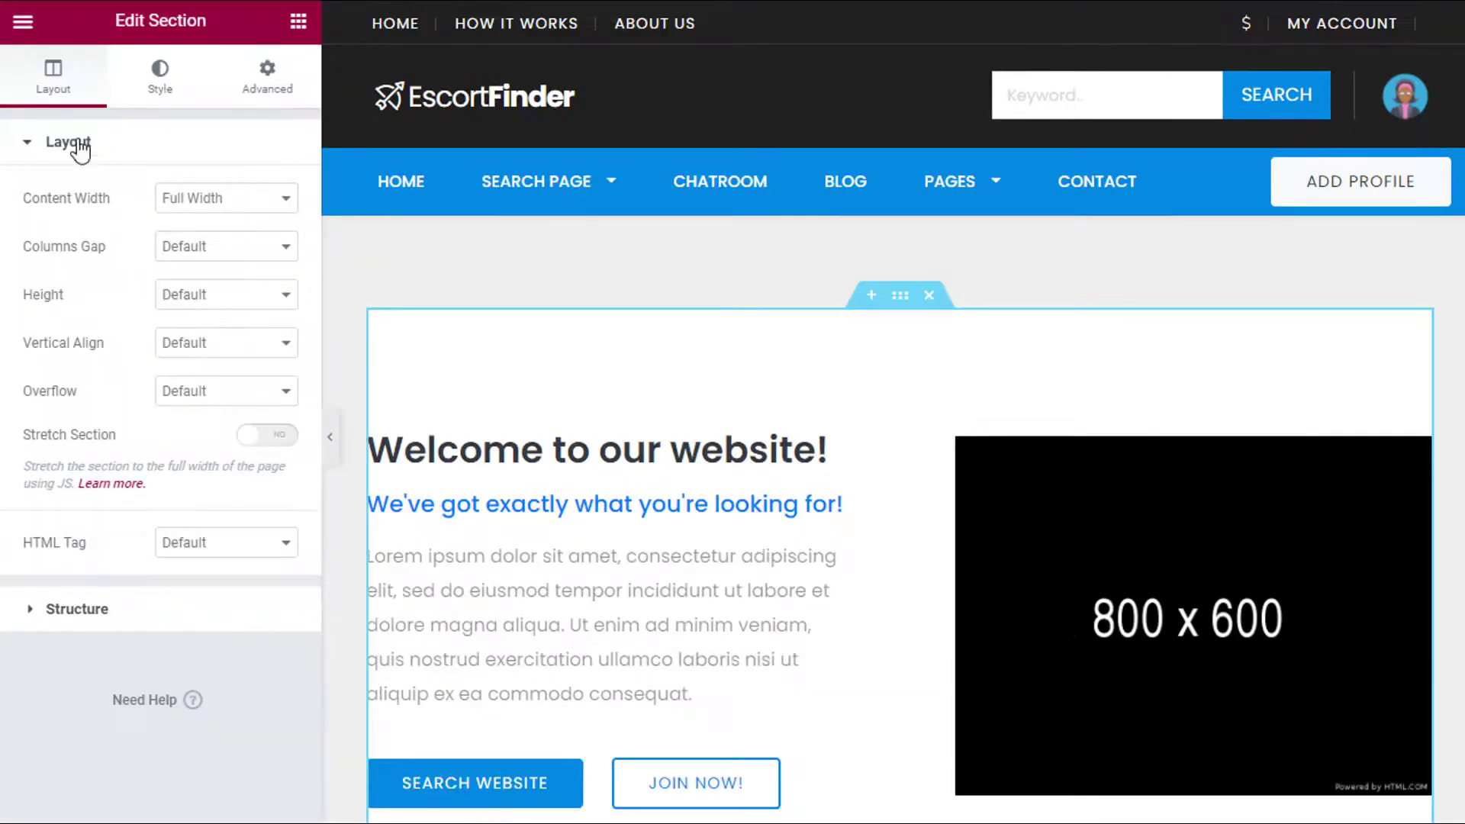
click(23, 23)
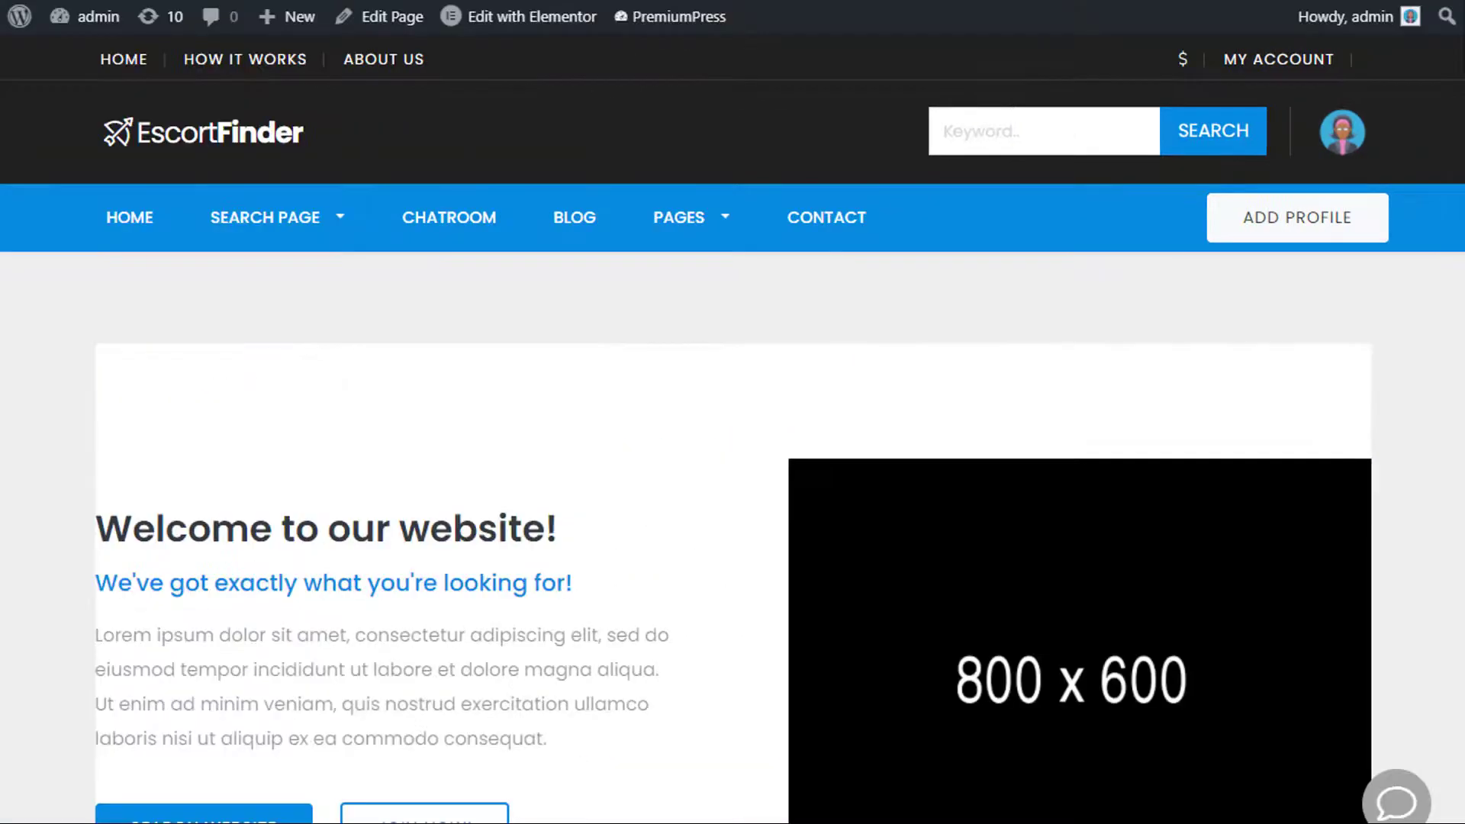
Go to Appearance > Menus from the Dashboard sidebar.
mouse_move(55, 11)
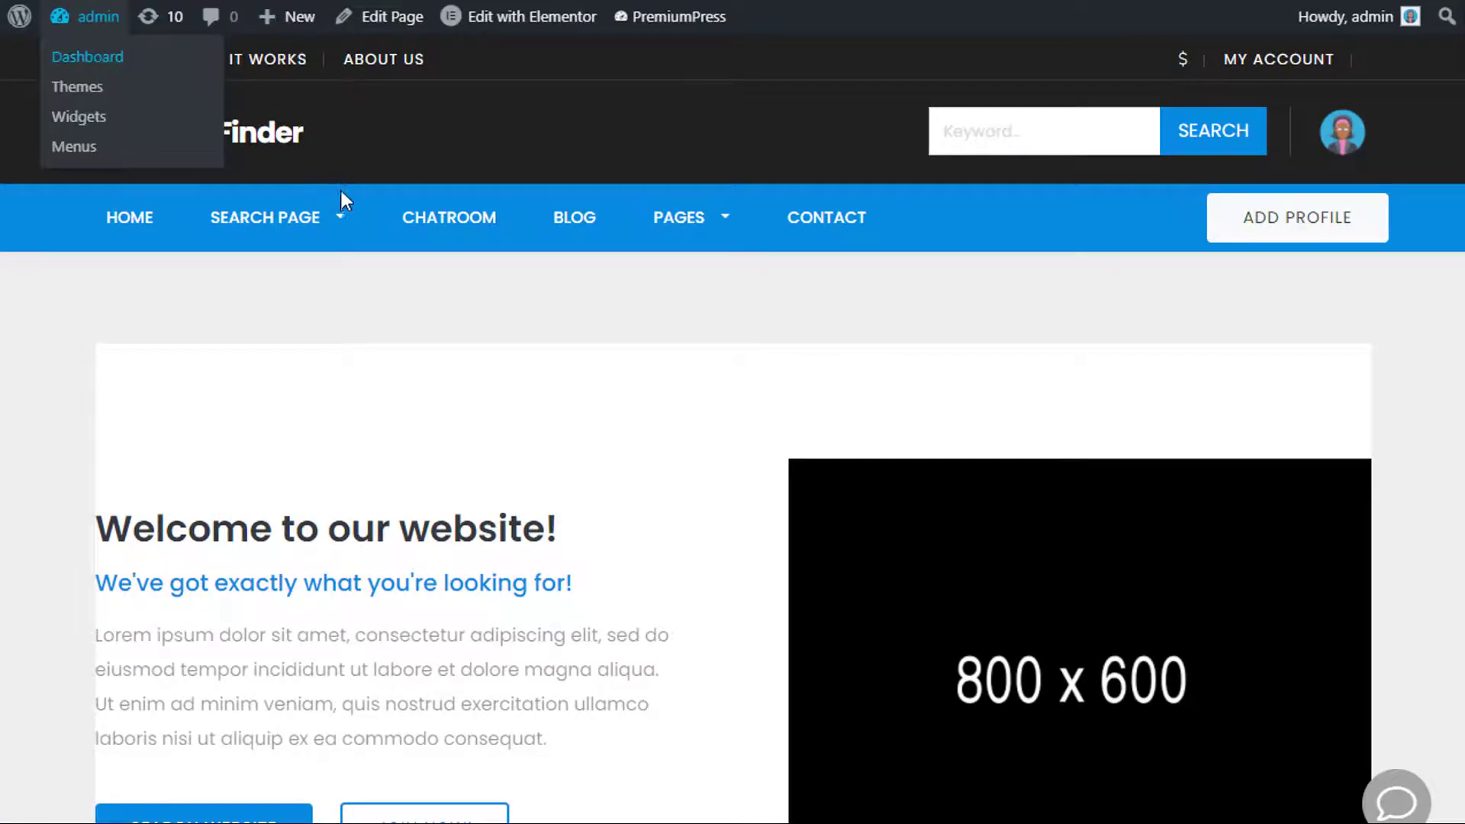
scroll(366, 252, down, 5)
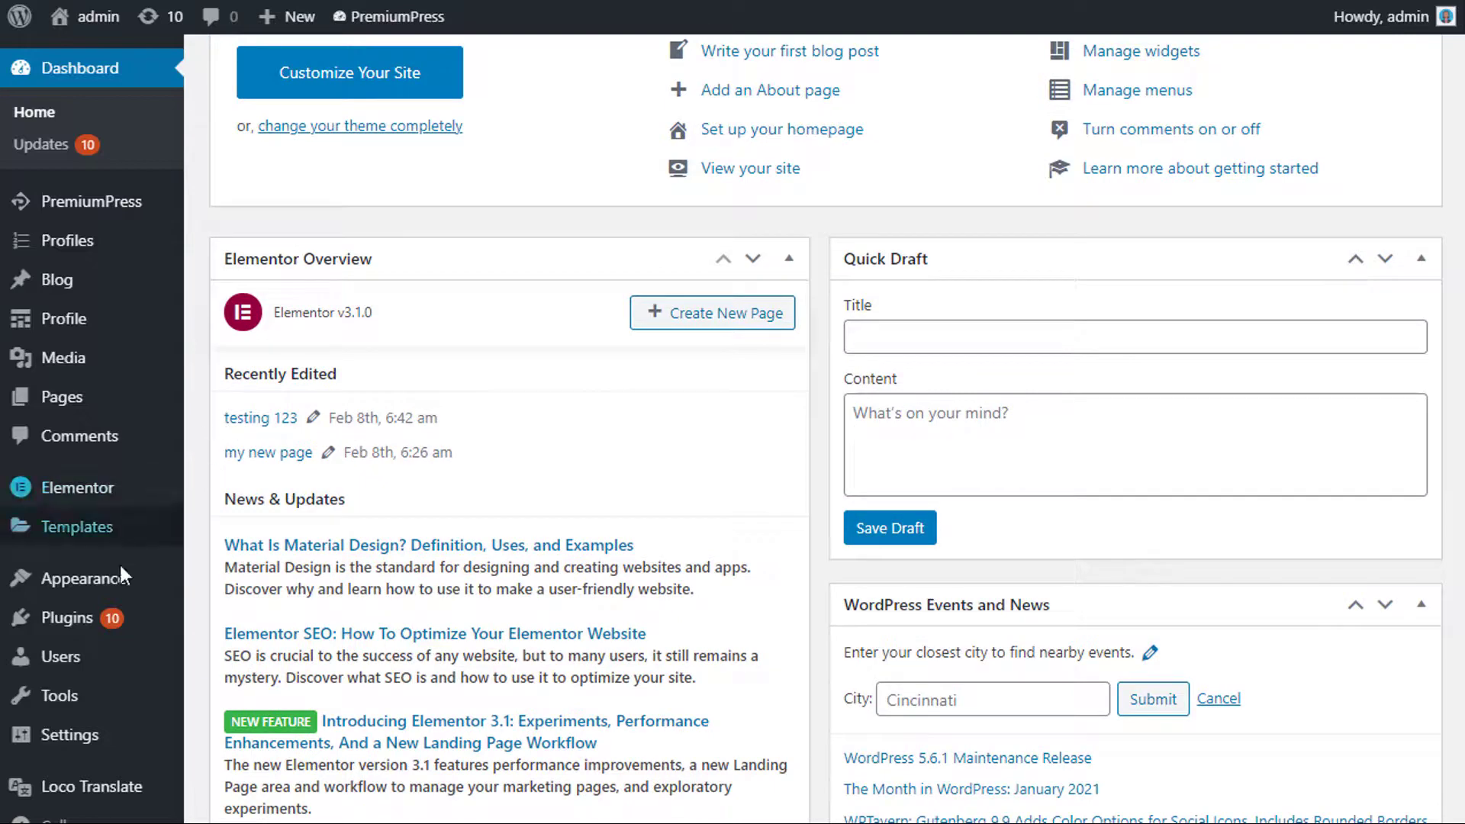
mouse_move(153, 588)
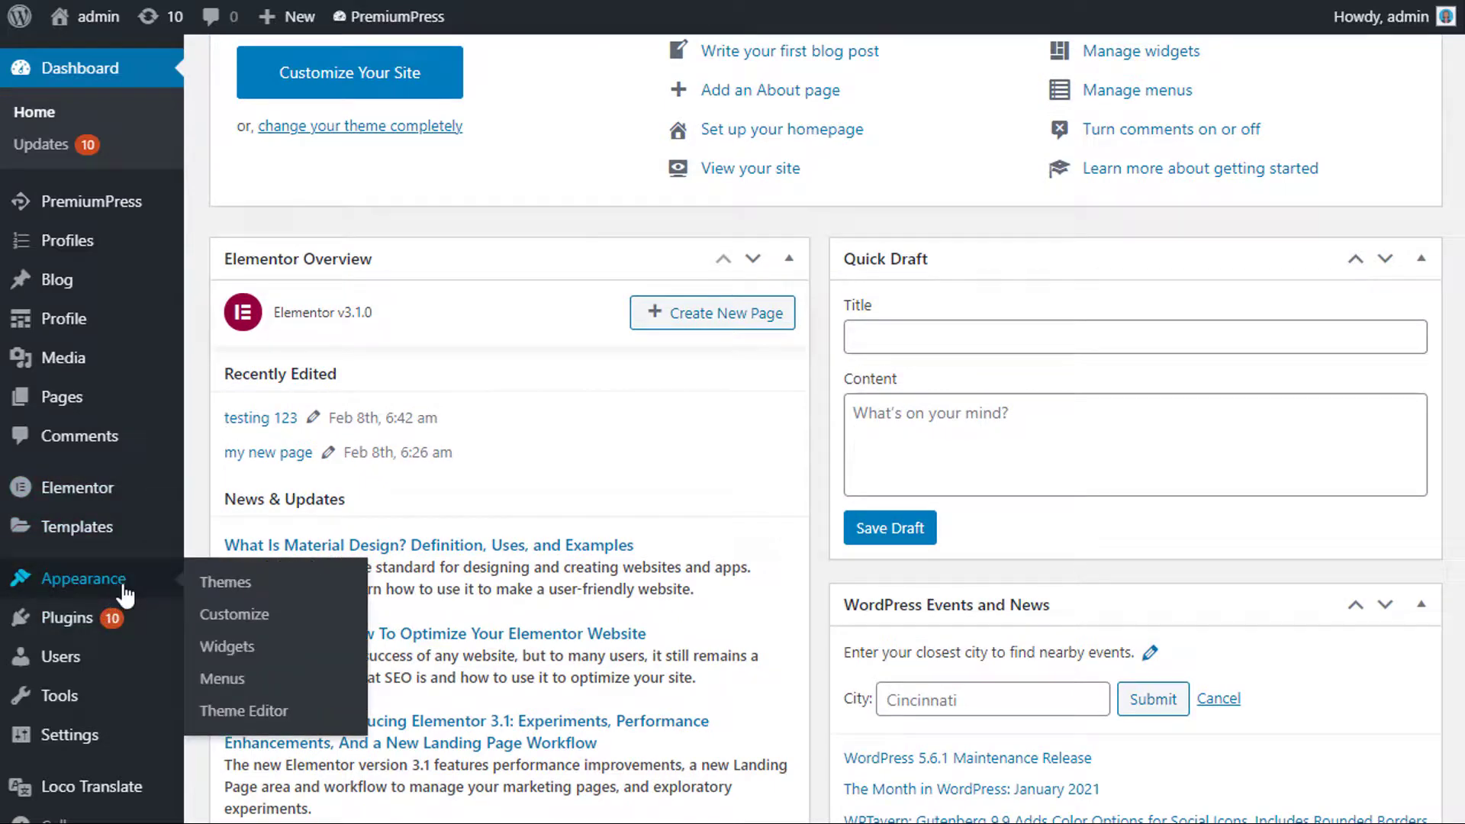
click(216, 682)
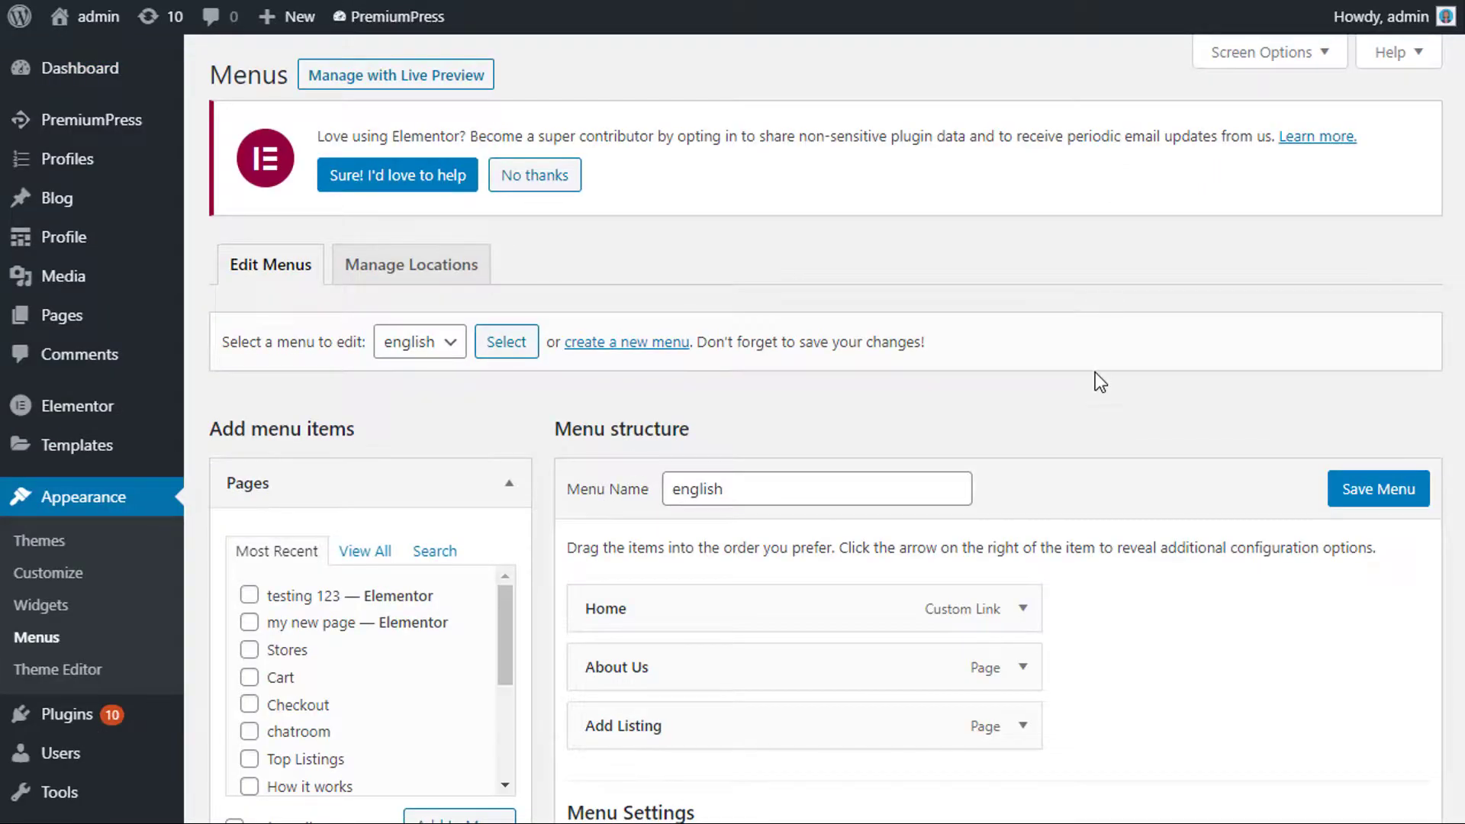
Add the testing 123 page to the english menu, move it to the top, and save.
scroll(992, 374, down, 2)
scroll(992, 344, up, 2)
scroll(1121, 305, down, 2)
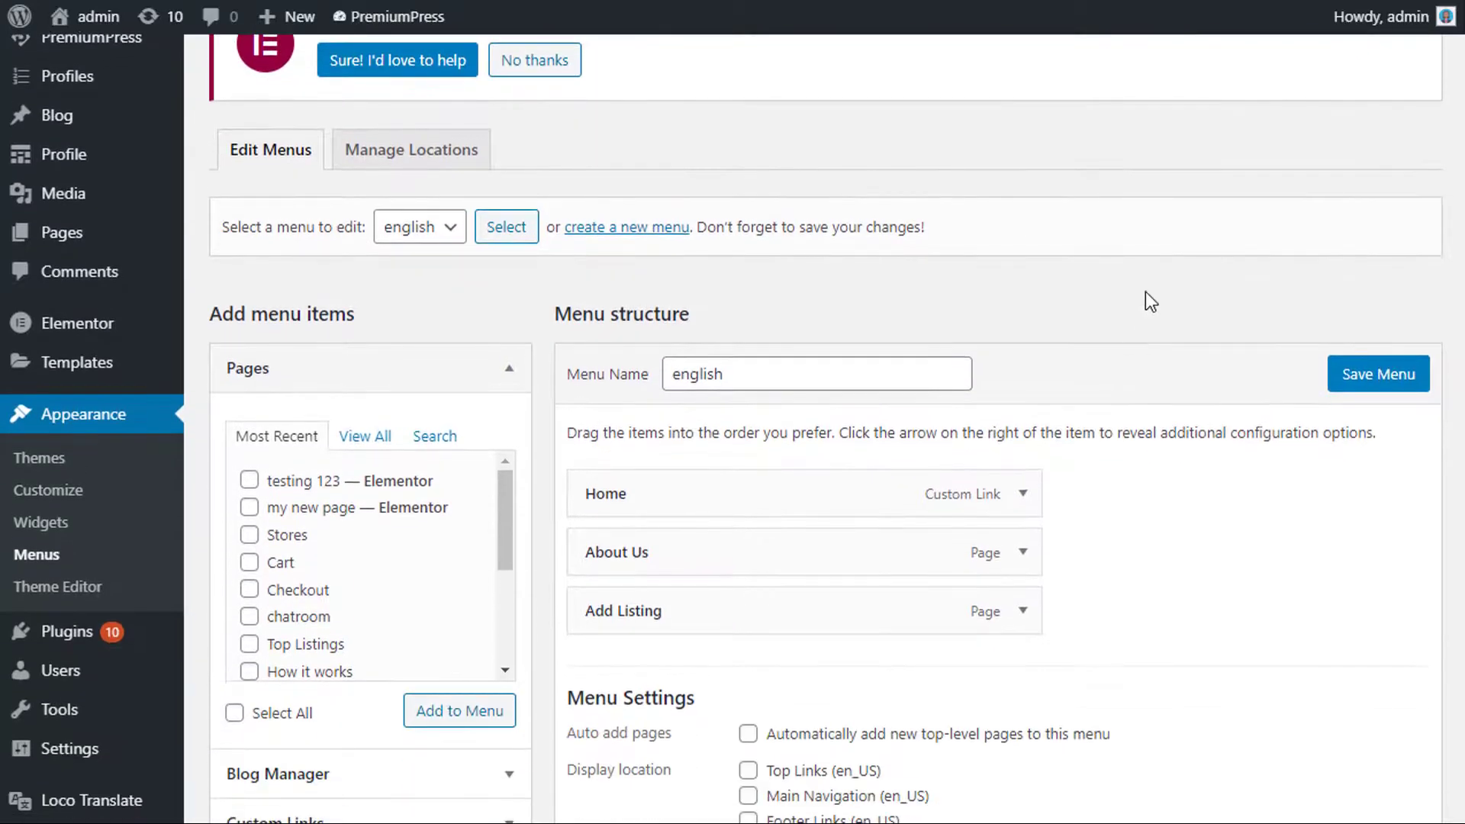
scroll(1143, 294, down, 2)
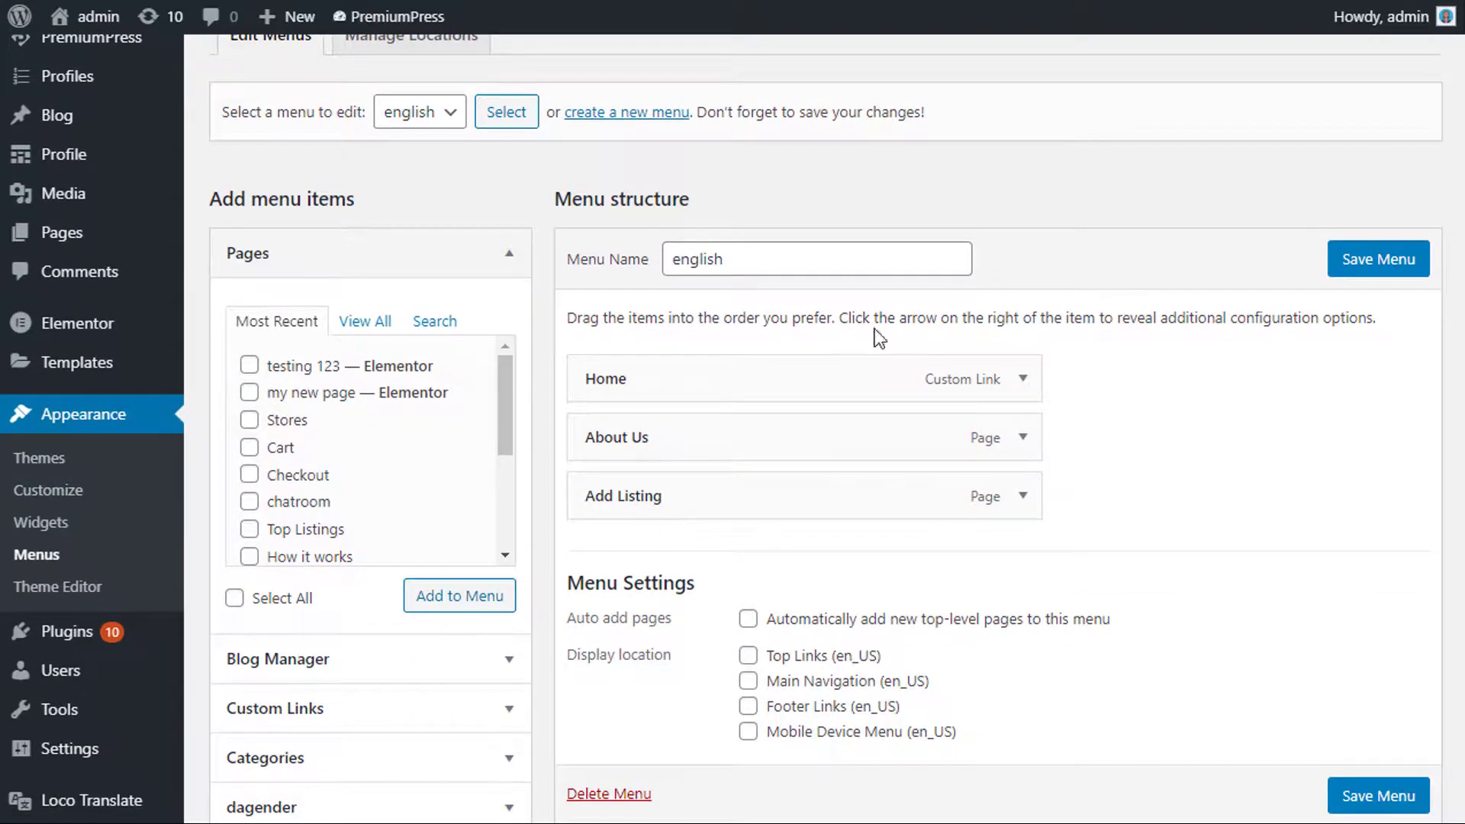
click(249, 368)
click(463, 597)
drag(732, 561, 691, 378)
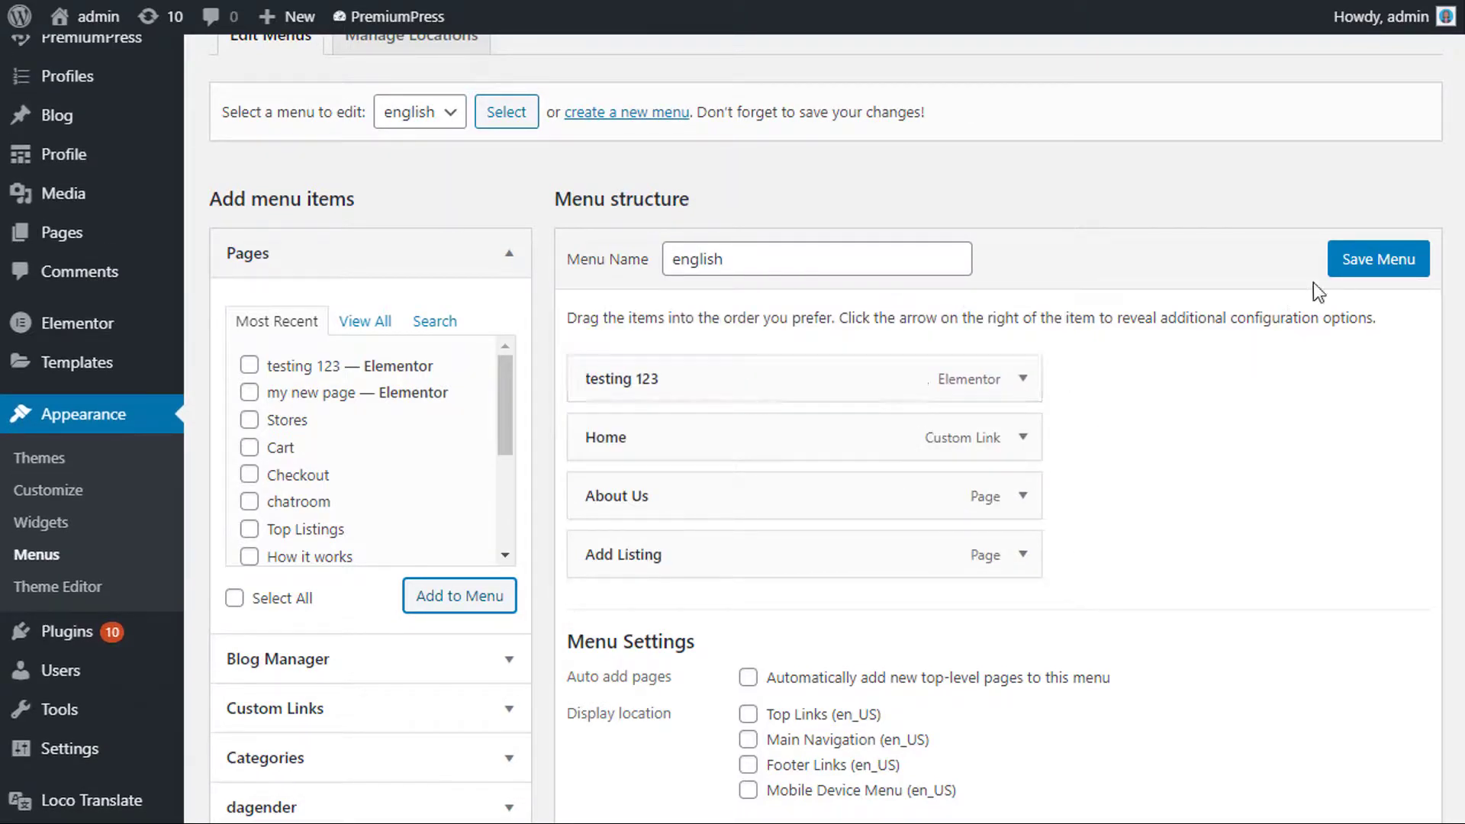
click(1366, 263)
Set the english menu as Main Navigation (en_US) and save the menu again.
scroll(1221, 427, down, 7)
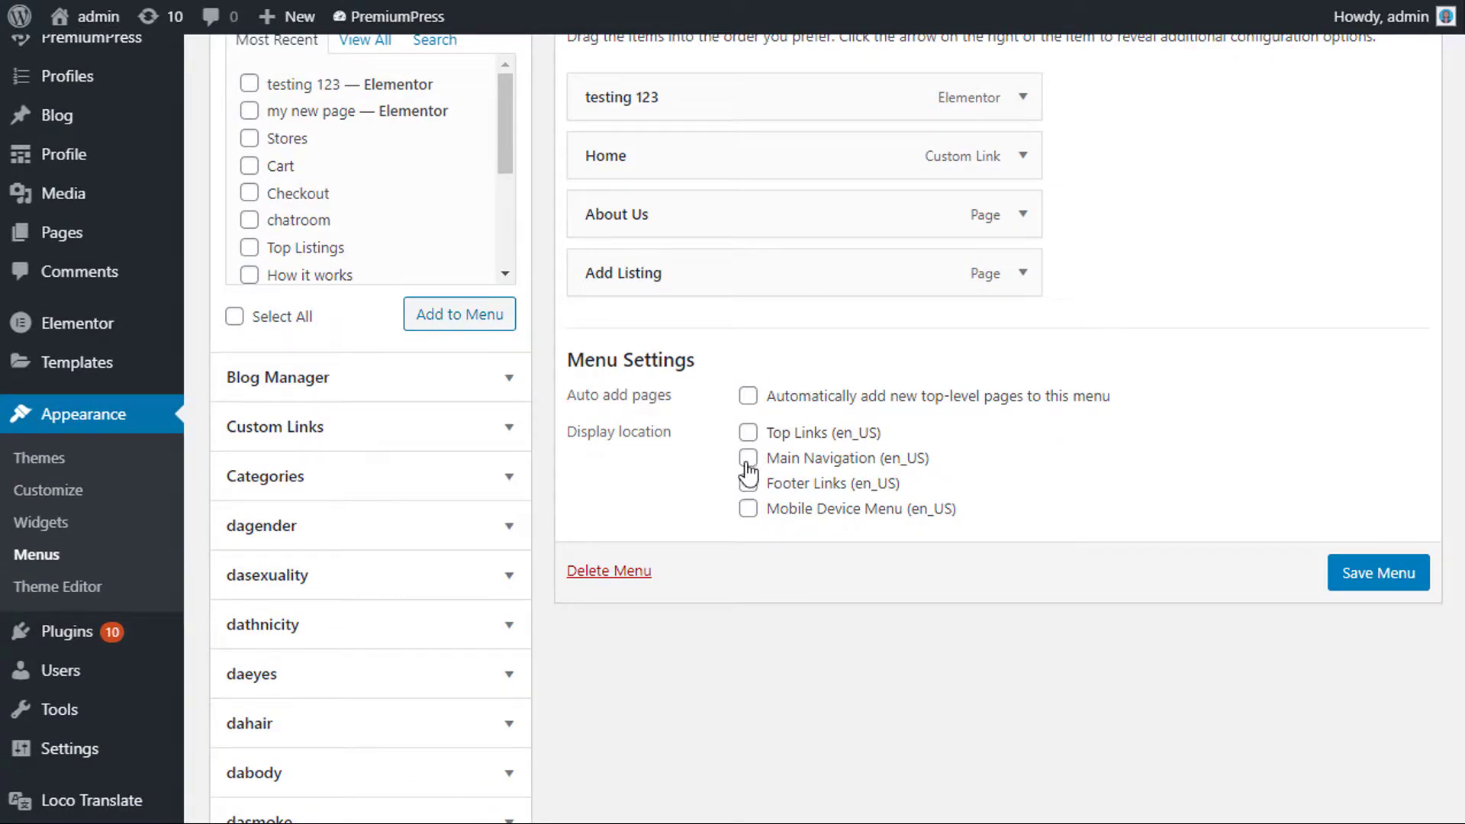
click(1346, 581)
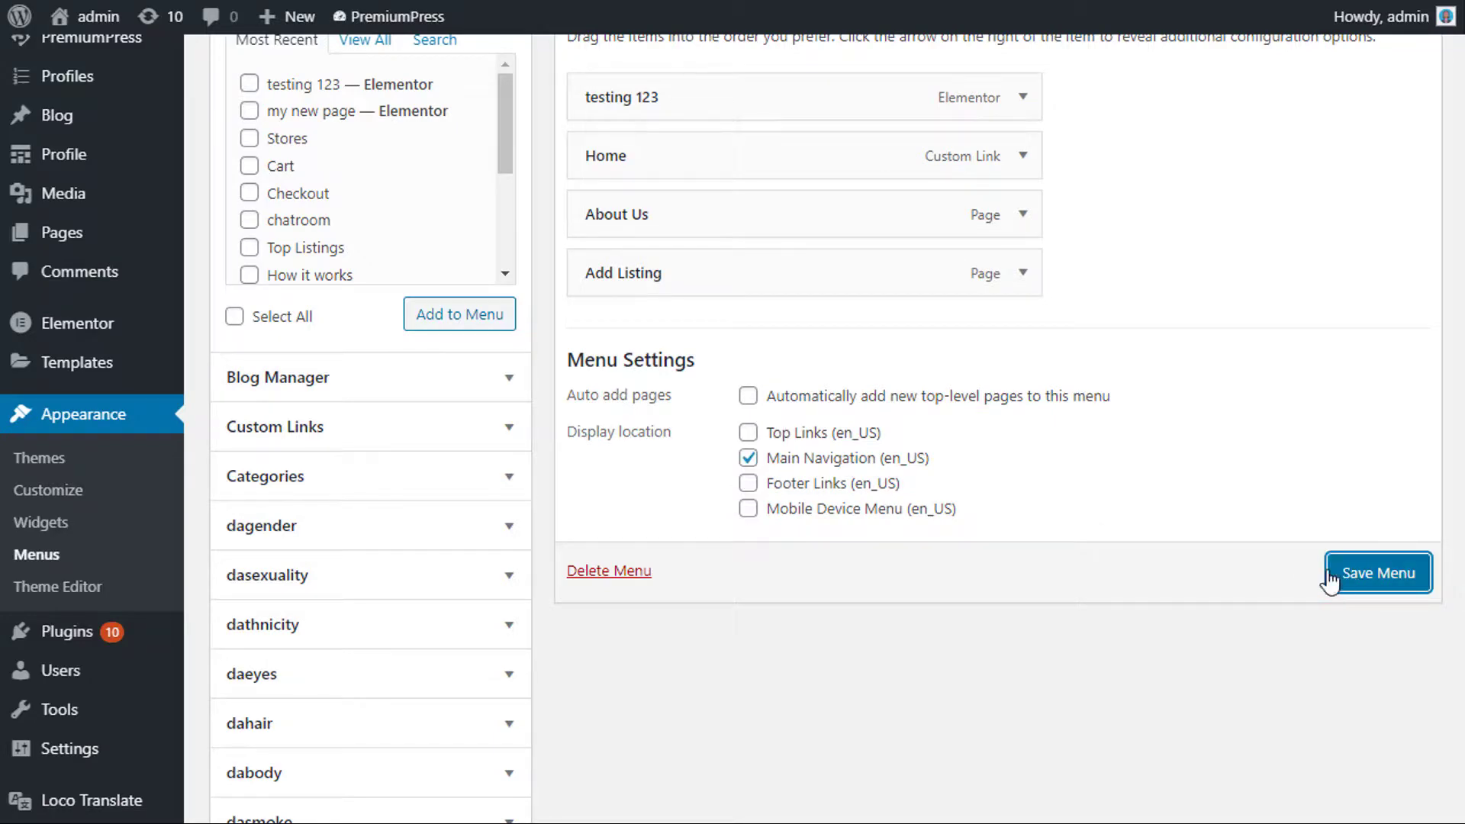
scroll(809, 318, down, 7)
scroll(628, 392, up, 2)
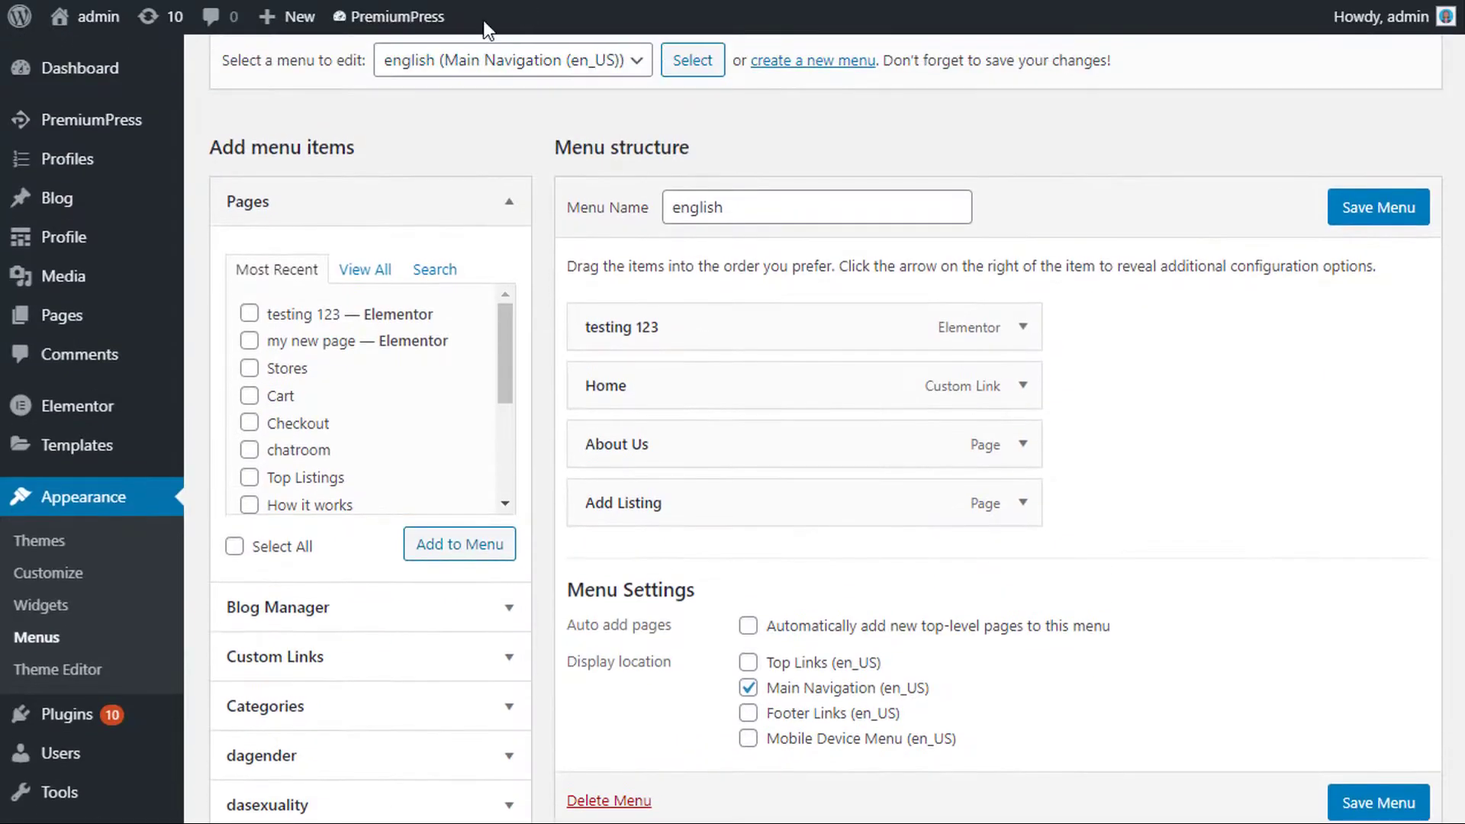
click(84, 60)
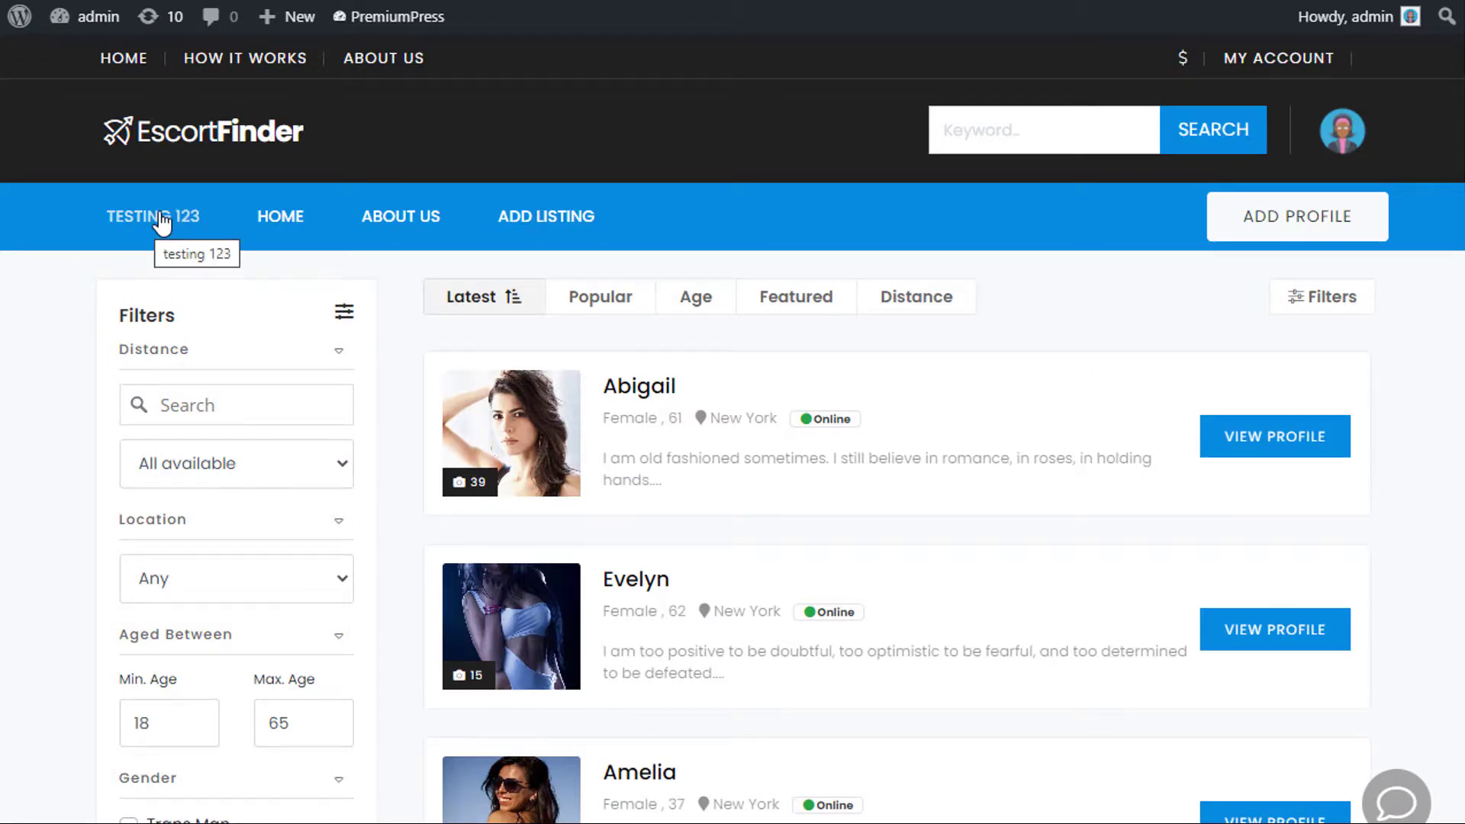
On the live site, go to About Us, then open TESTING 123 from the main navigation bar.
click(391, 221)
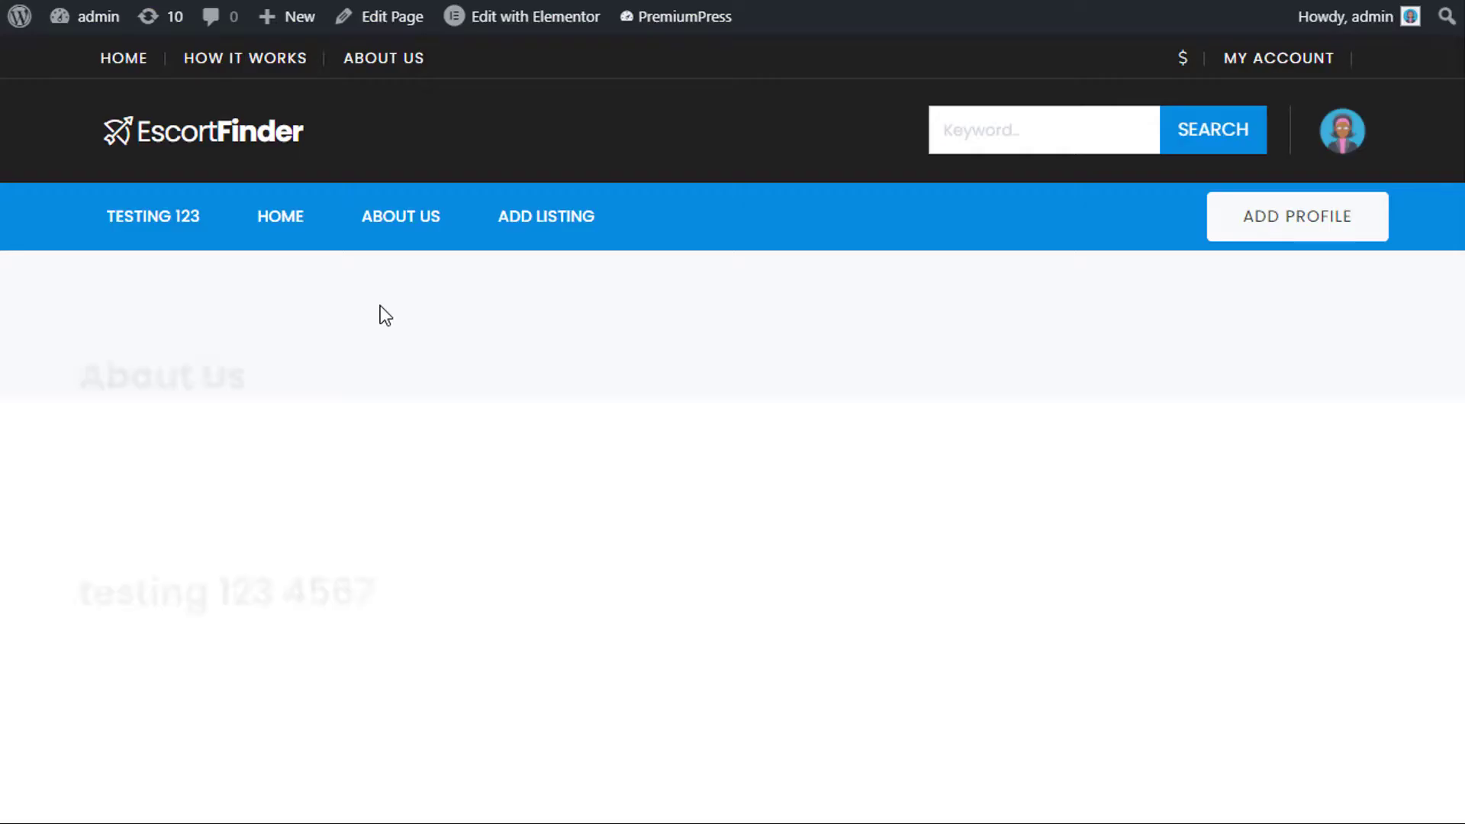
scroll(366, 396, down, 2)
scroll(473, 423, up, 2)
scroll(564, 458, down, 5)
scroll(458, 511, up, 5)
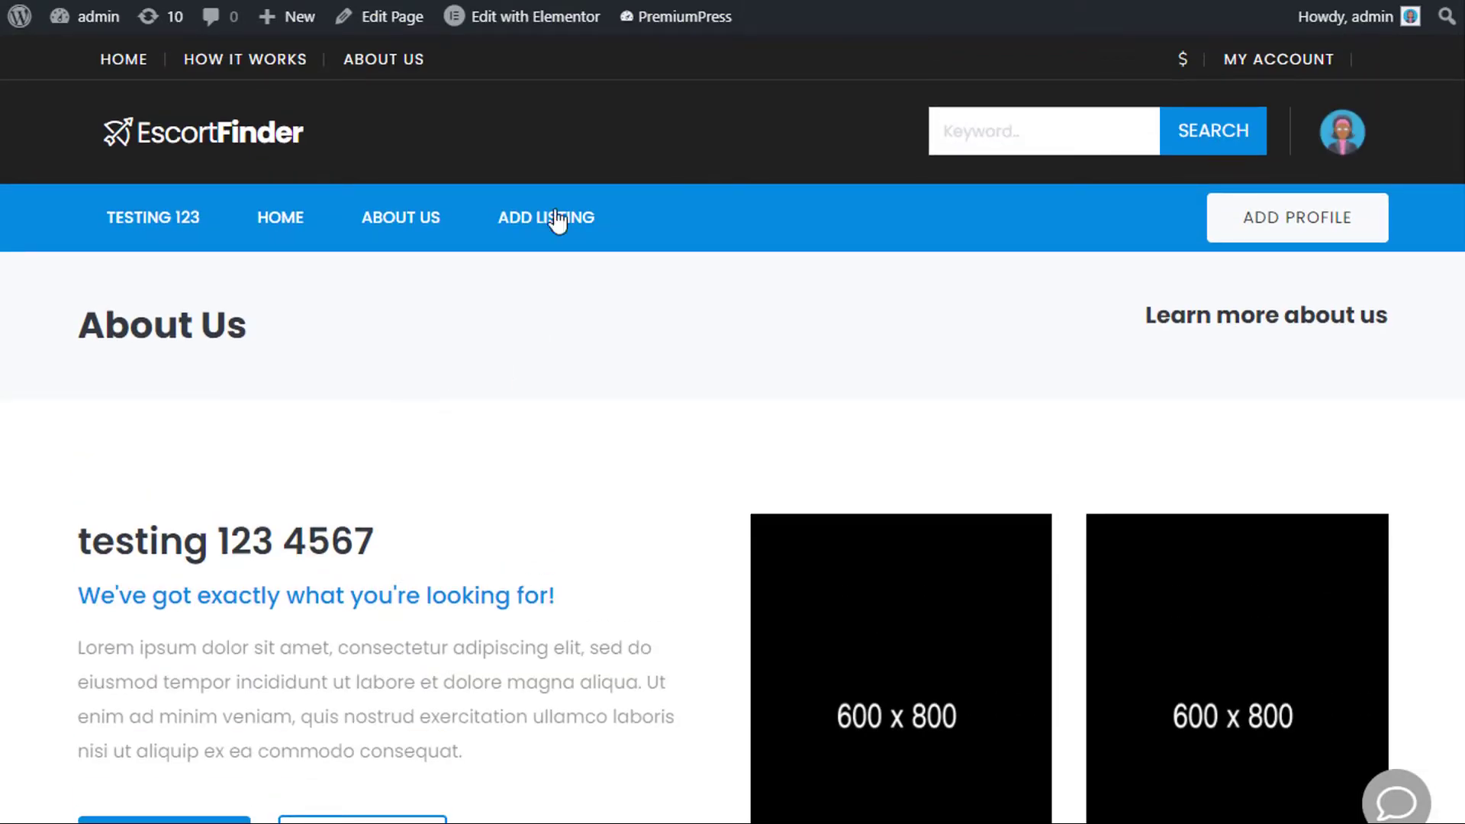
click(141, 229)
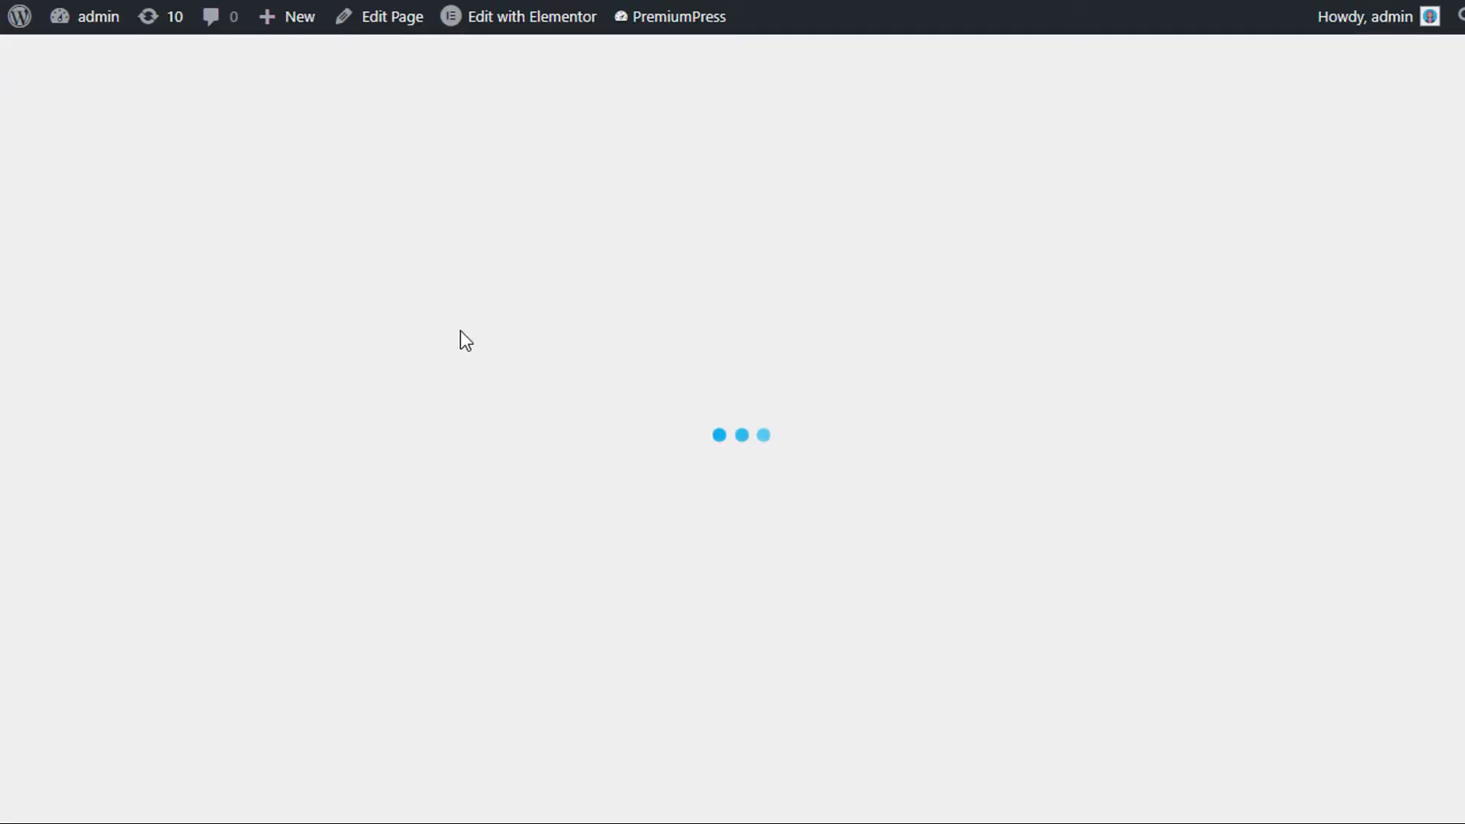
scroll(496, 336, down, 4)
scroll(457, 403, up, 4)
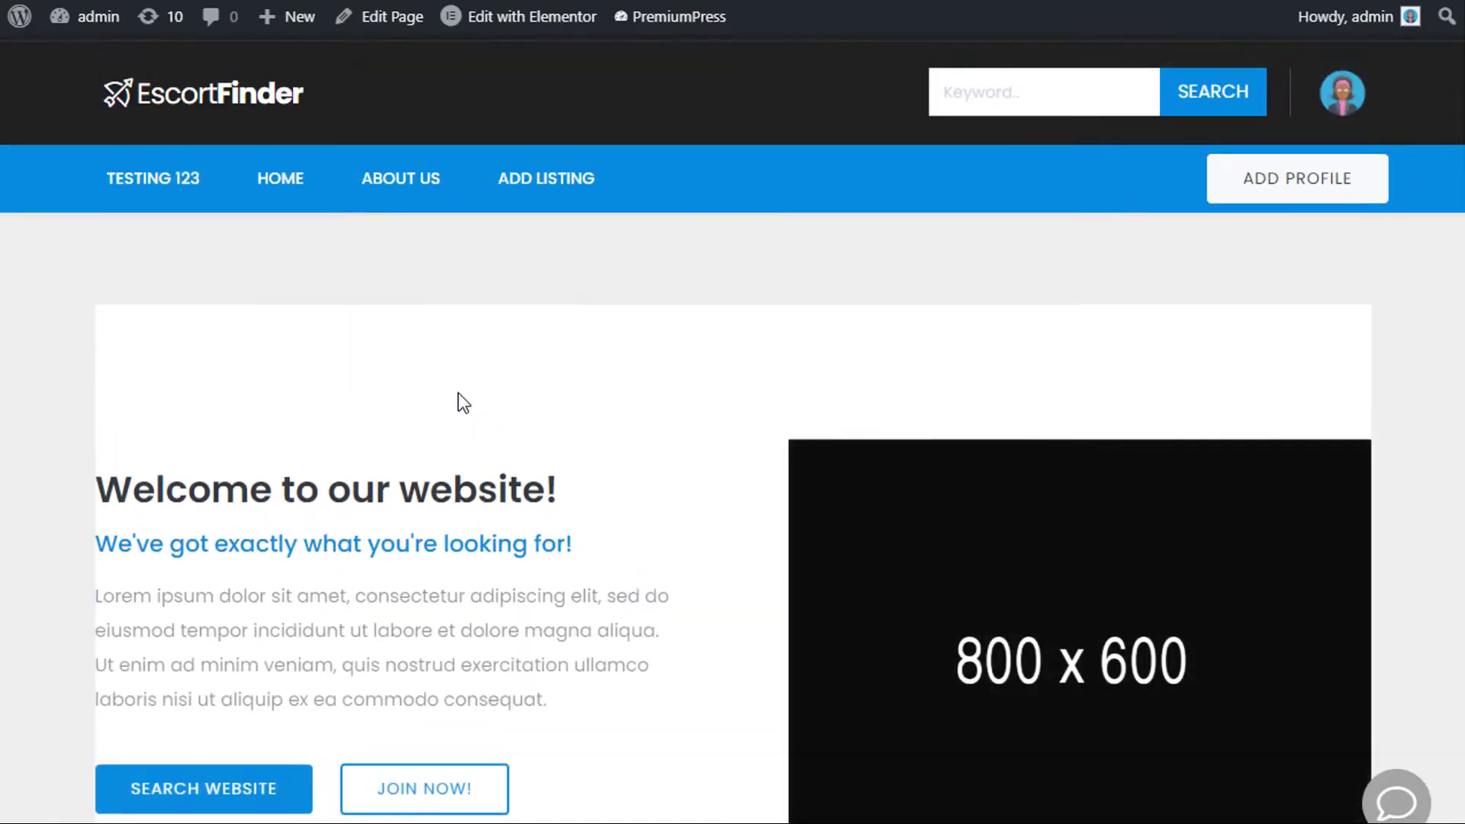
scroll(489, 504, up, 1)
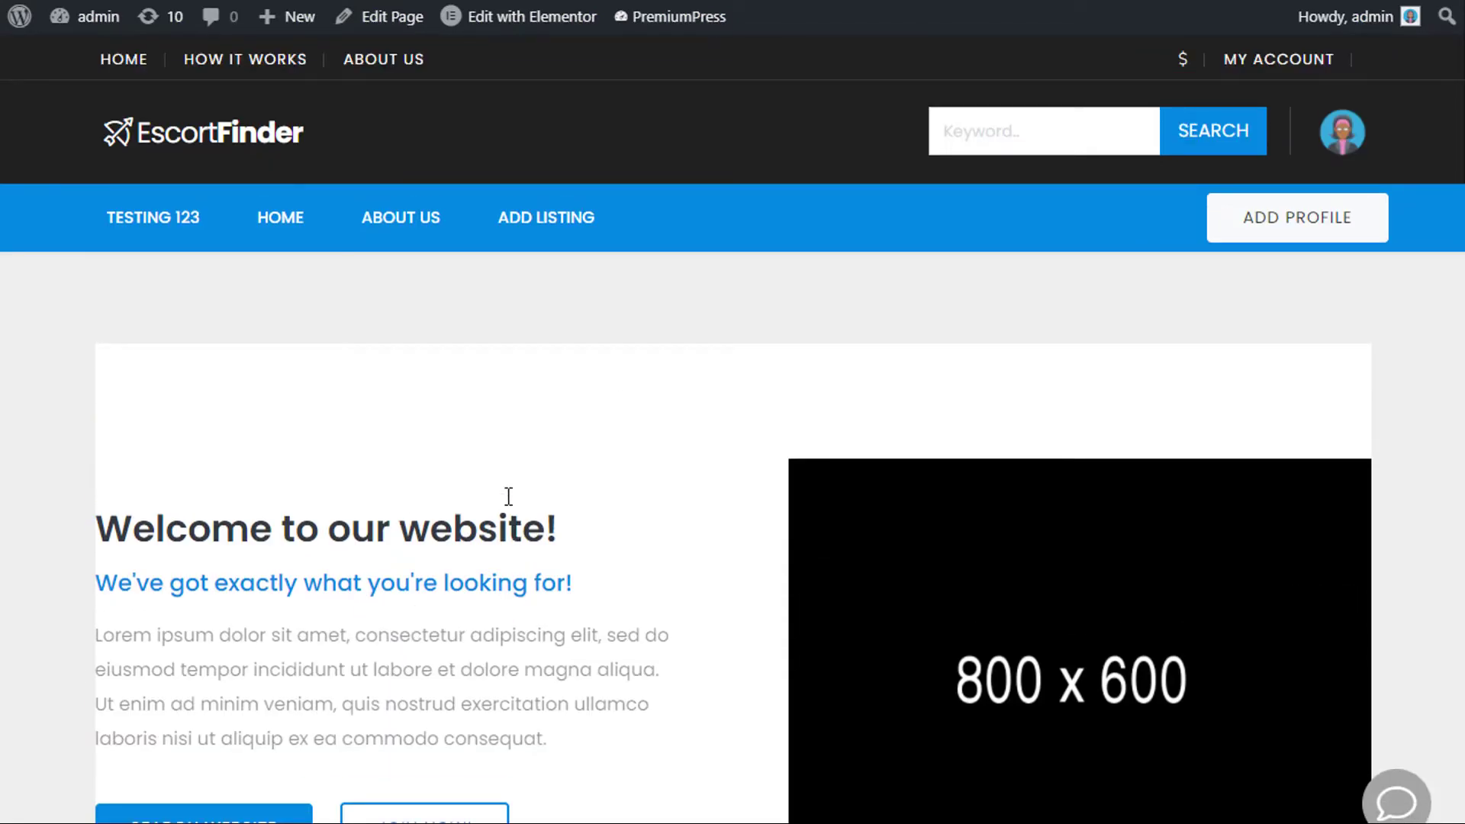